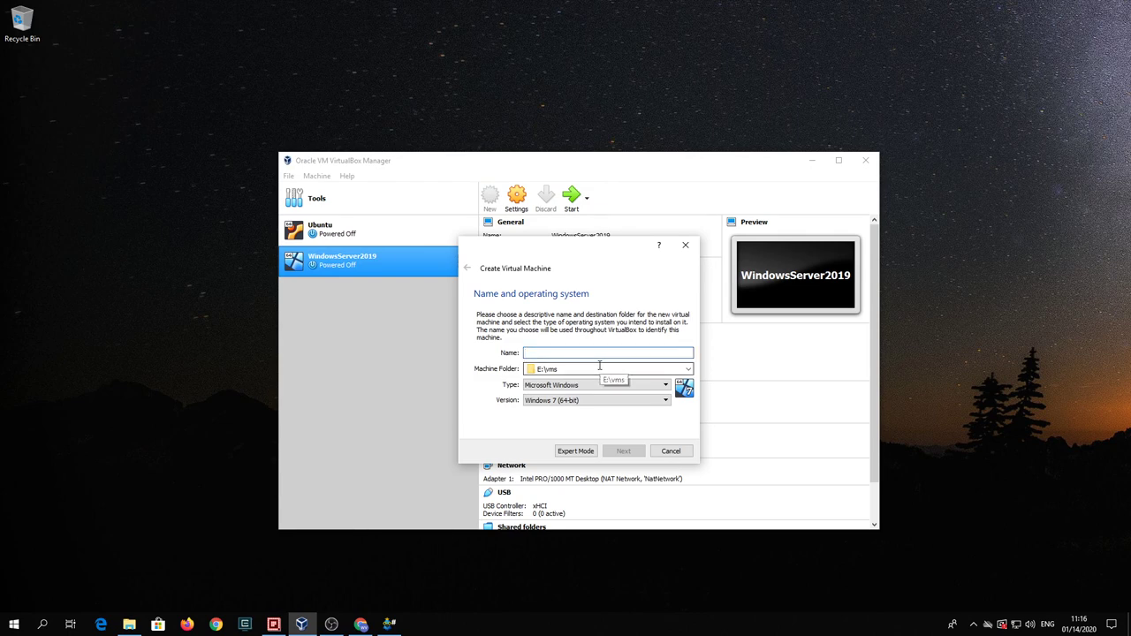
Name the new virtual machine "seed" and set its operating system to Linux, Ubuntu (32-bit).
type("seed")
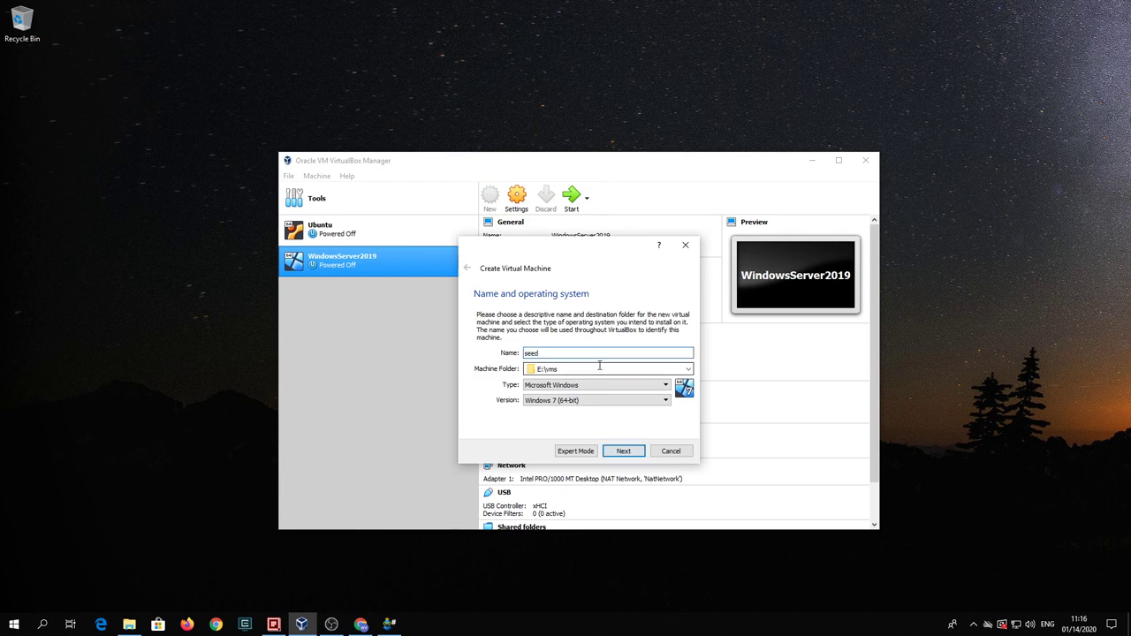
left_click(665, 388)
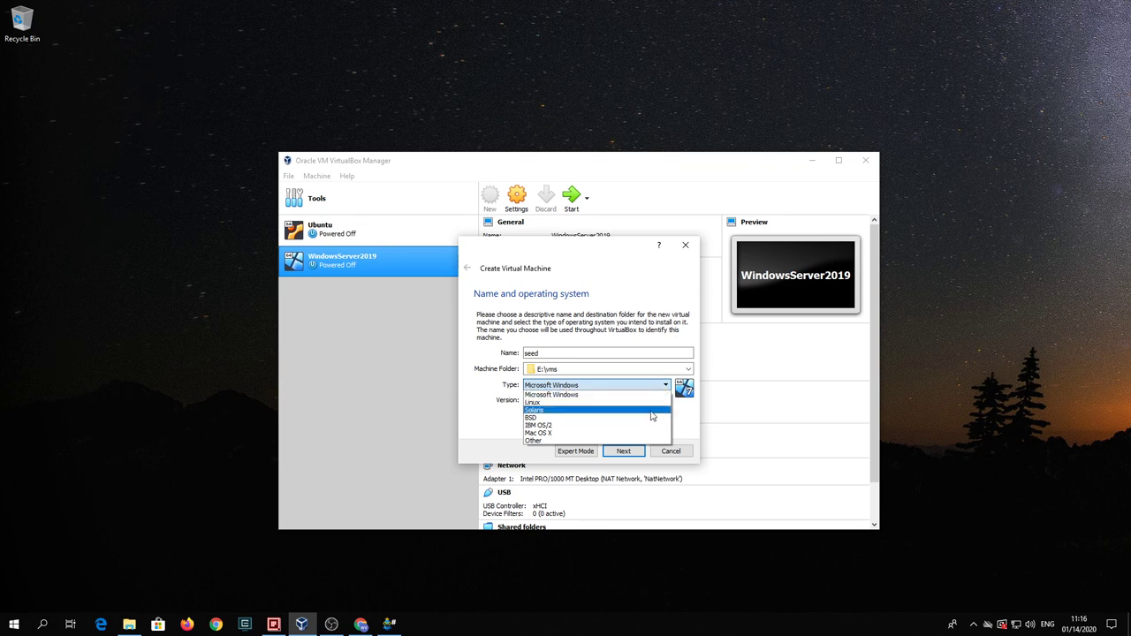
left_click(657, 405)
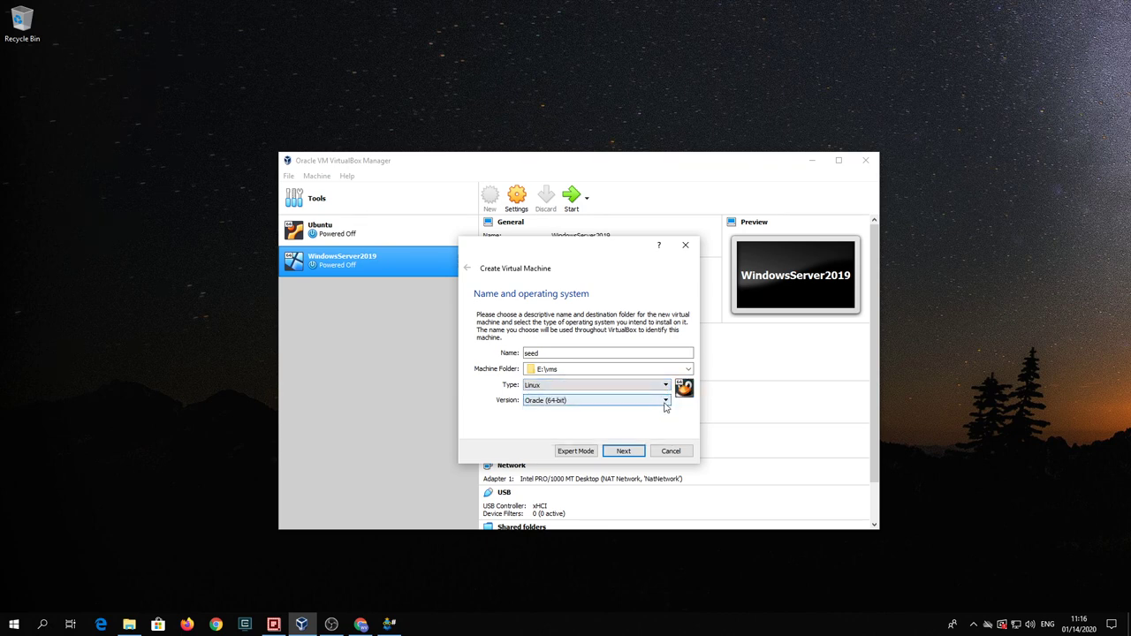
left_click(665, 400)
scroll(659, 439, "down", 4)
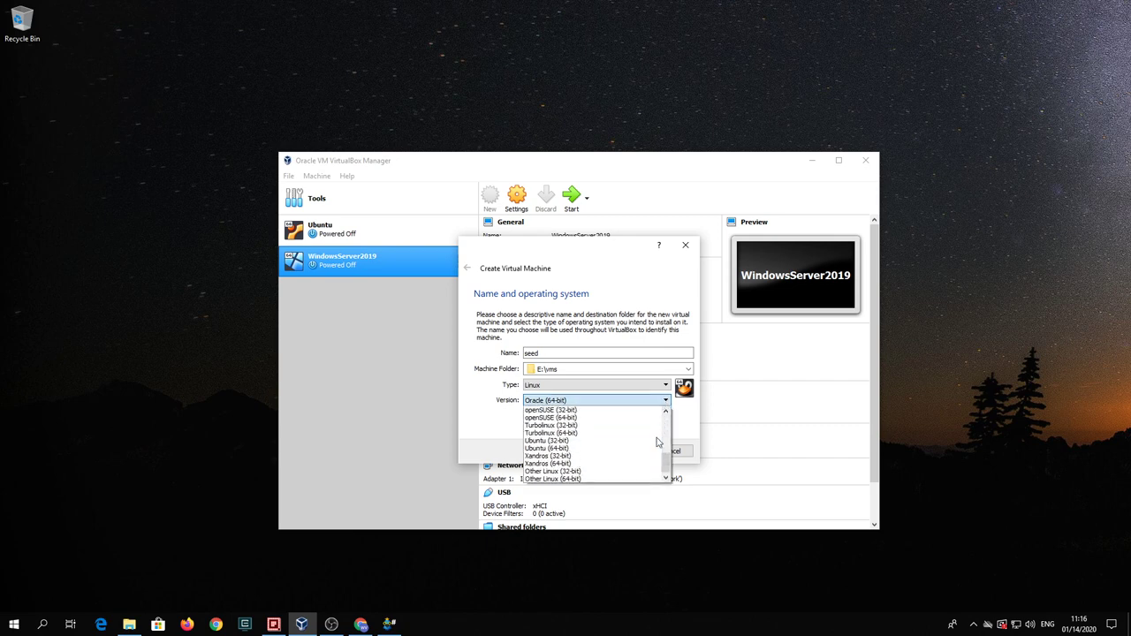
left_click(639, 440)
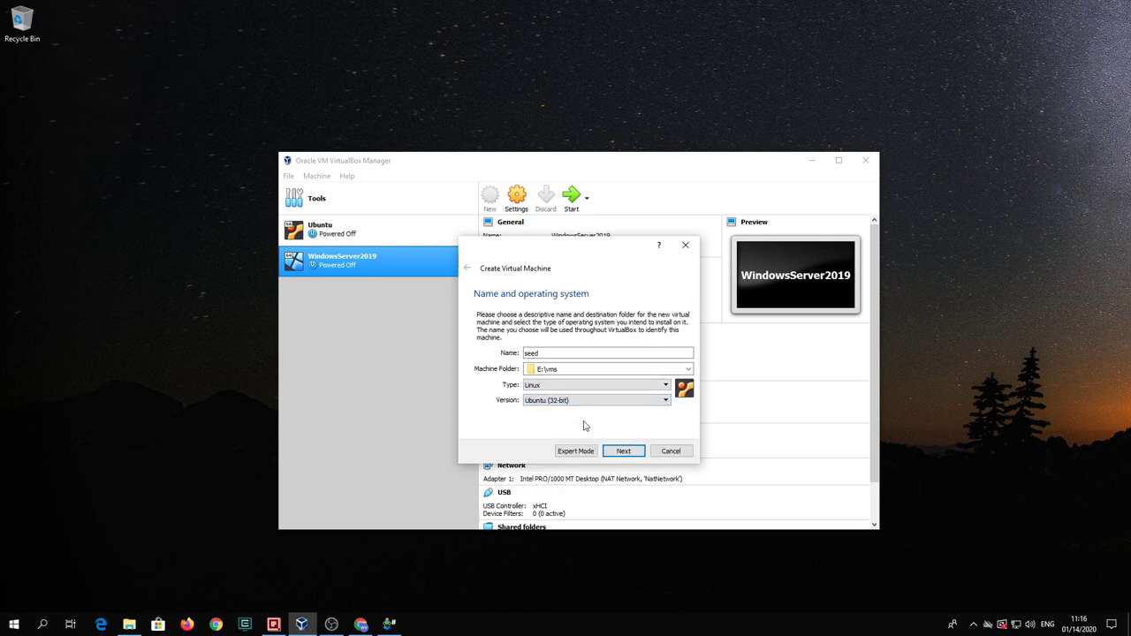
Allocate 2048 MB of memory to the new virtual machine.
left_click(621, 449)
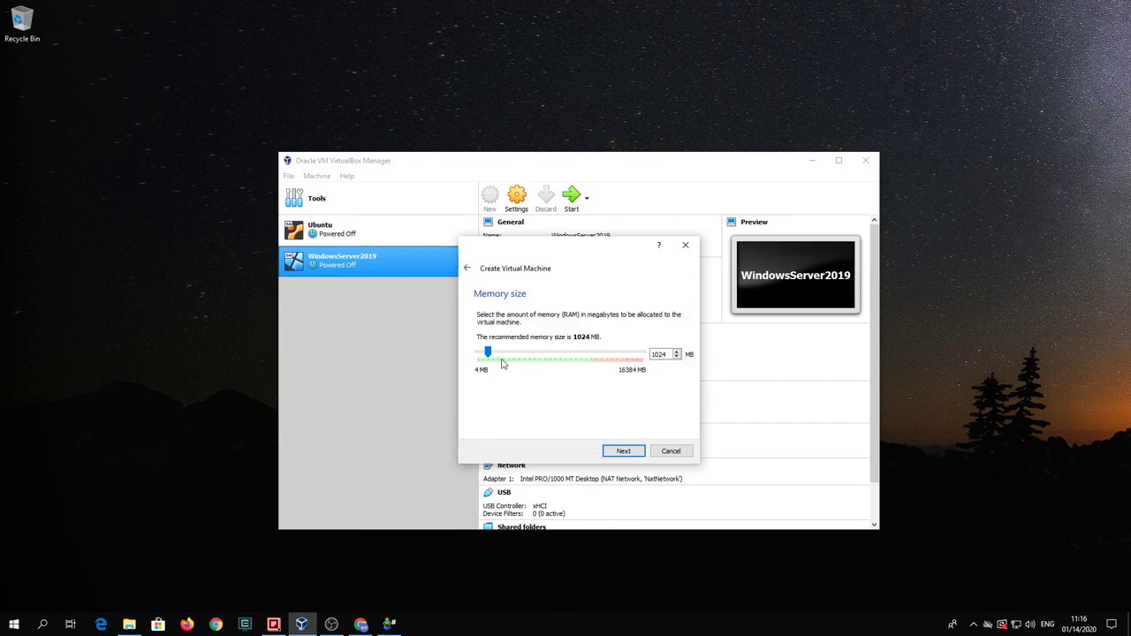
left_click_drag(488, 352, 500, 358)
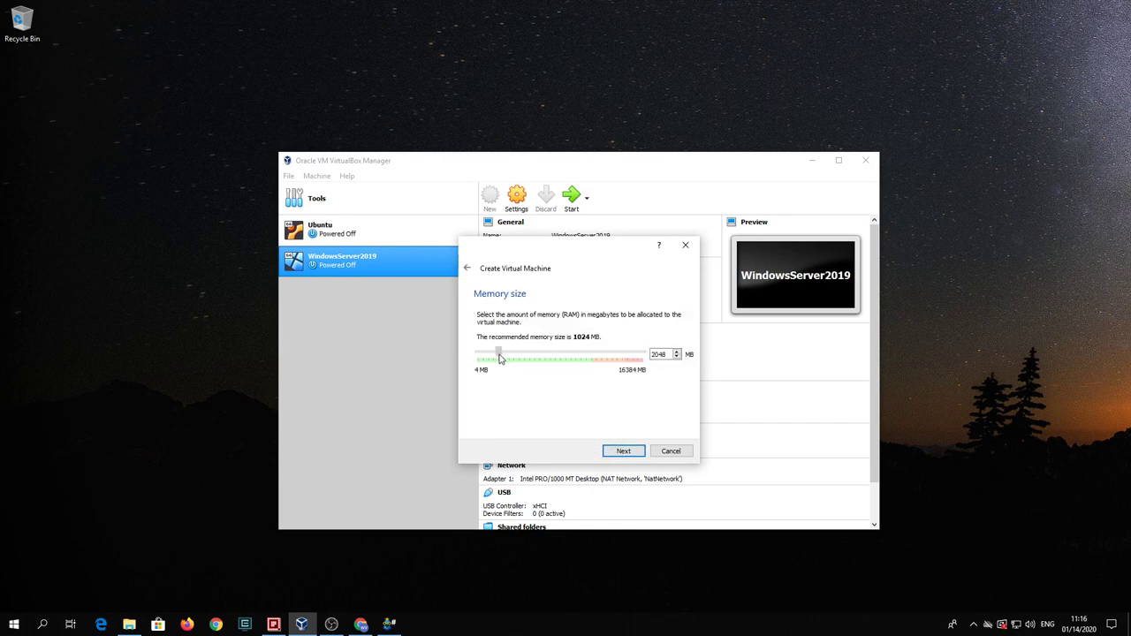
left_click(622, 451)
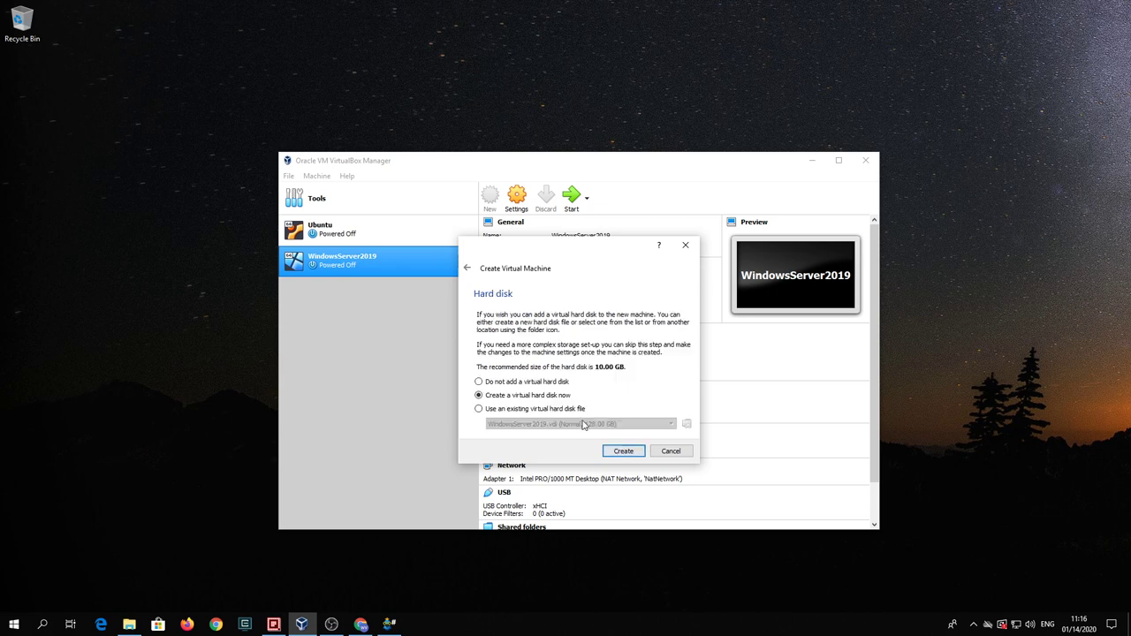
Use the existing disk file SEEDUbuntu-16.04-32bit.vmdk from the SEEDUbuntu-16.04-32bit folder on E: as the hard disk and create the machine.
left_click(506, 410)
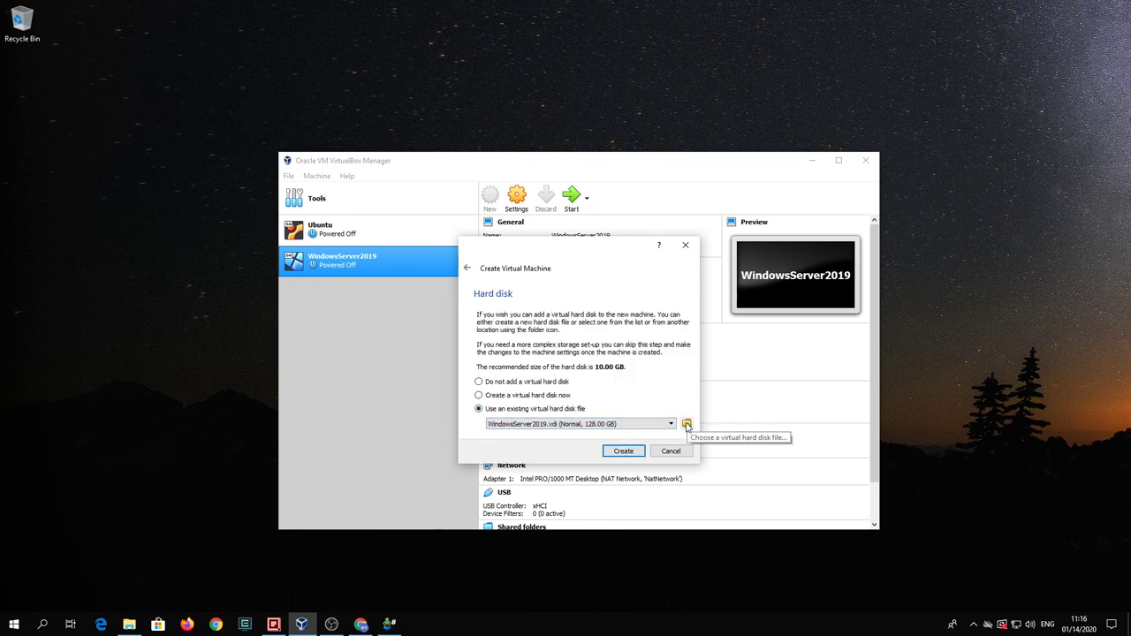
left_click(687, 425)
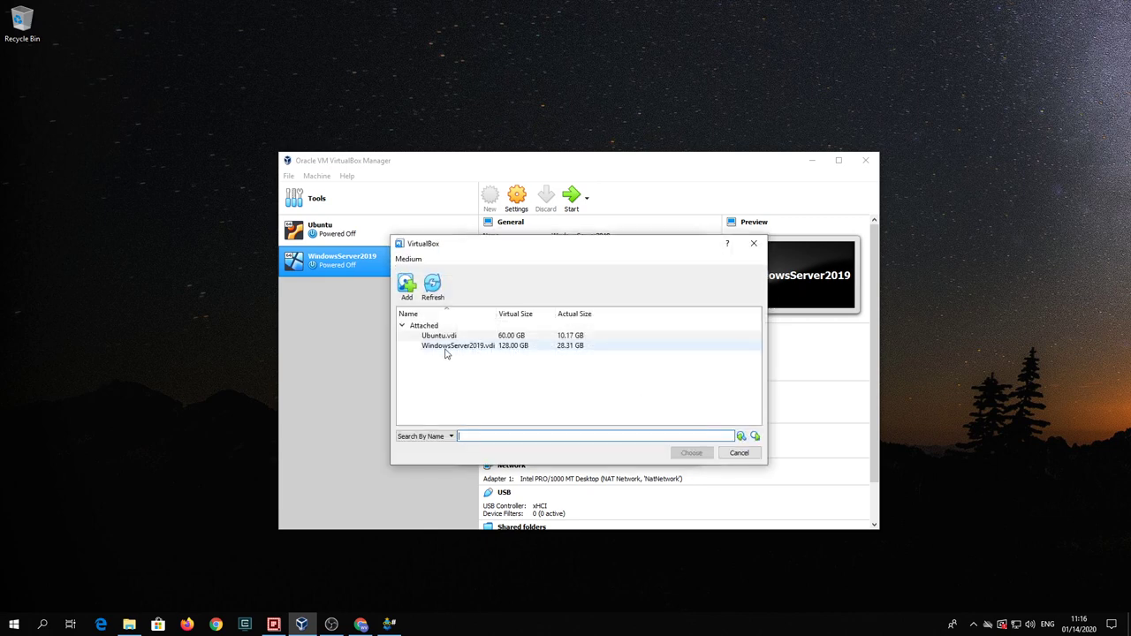
left_click(406, 287)
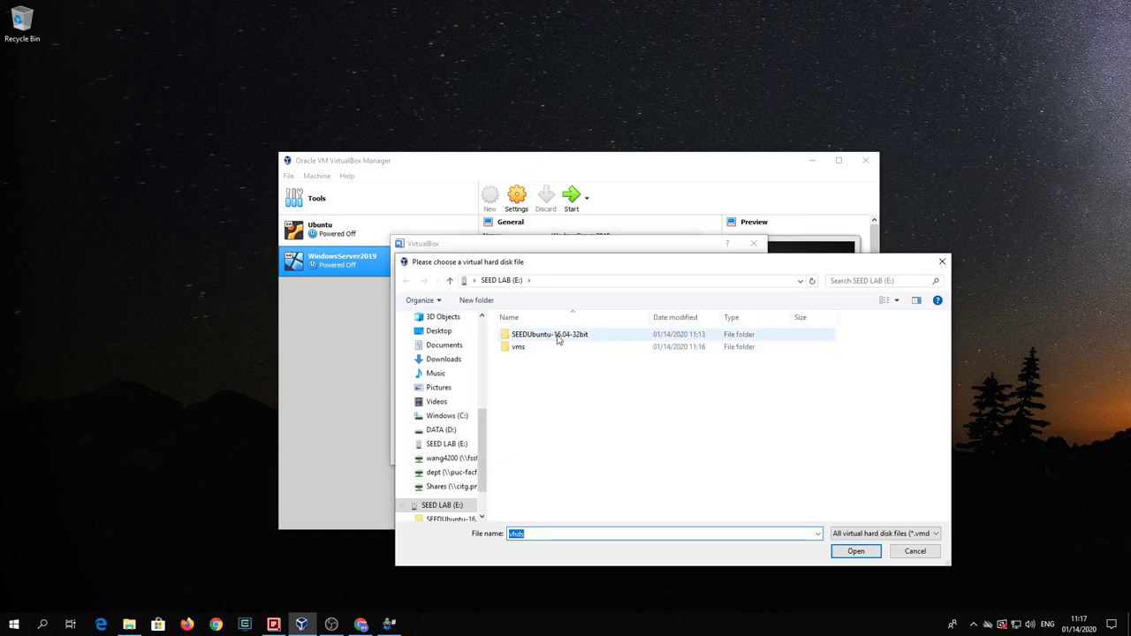
double_click(558, 337)
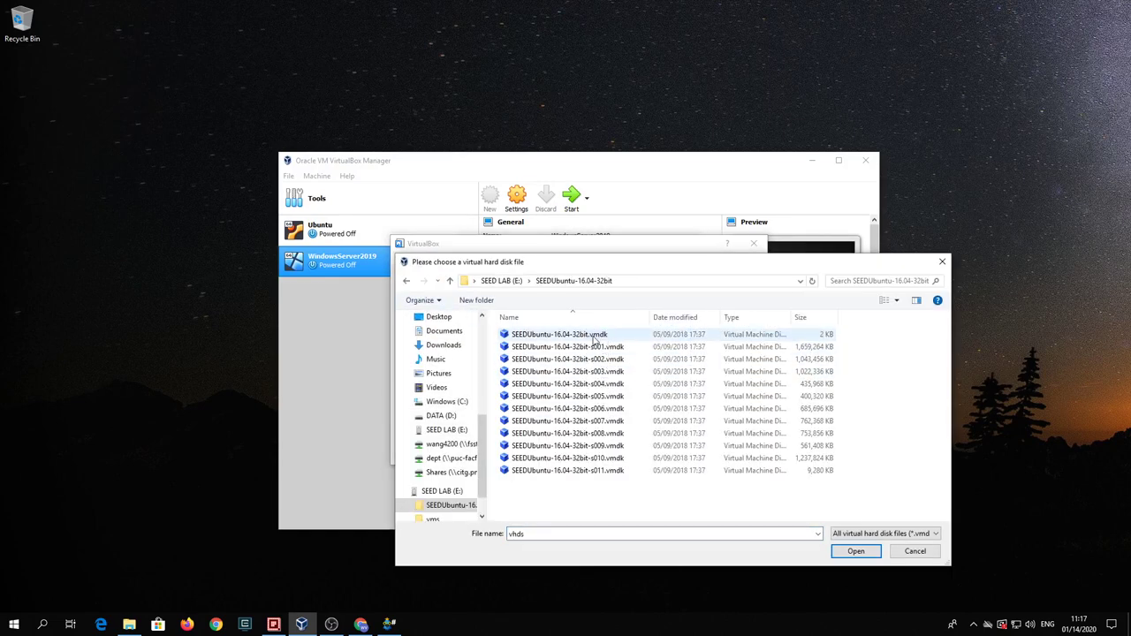
left_click(594, 336)
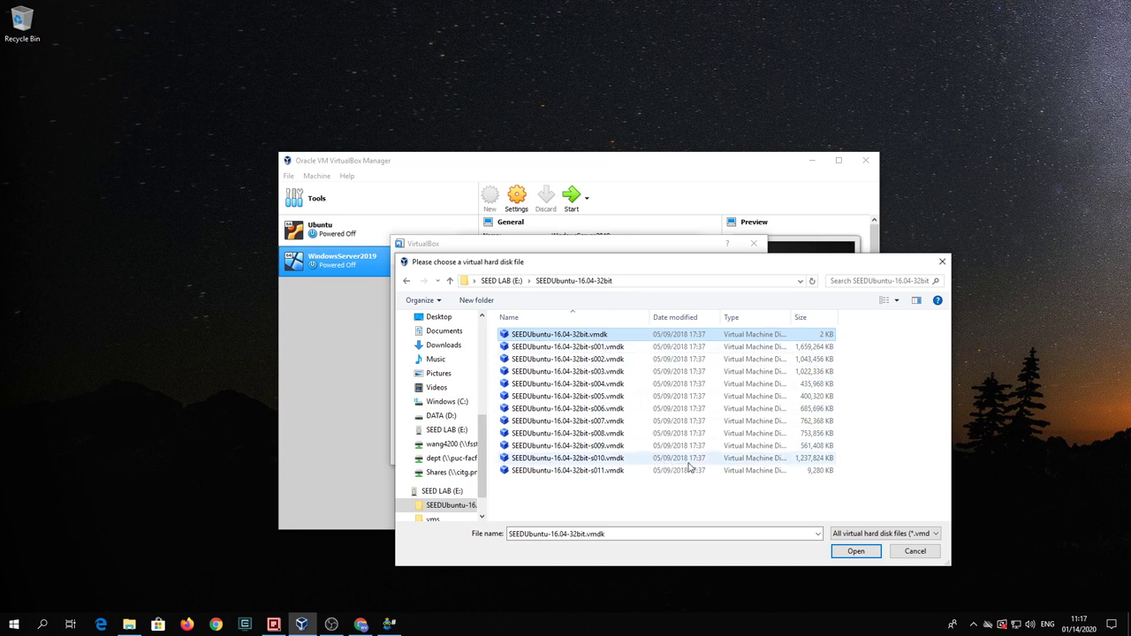
left_click(856, 552)
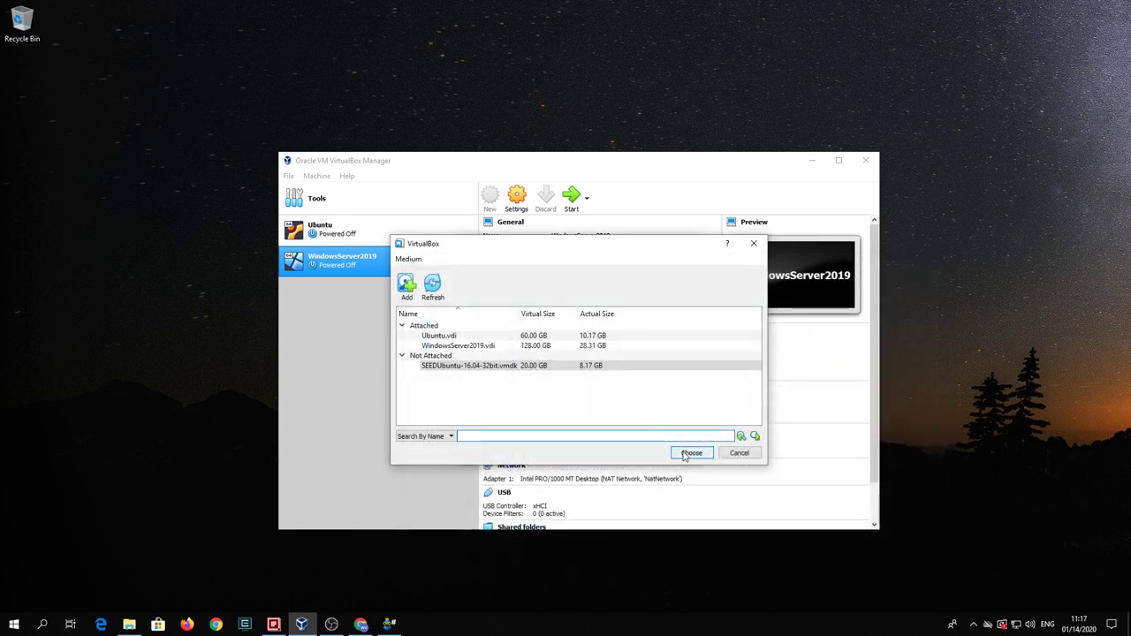
left_click(685, 455)
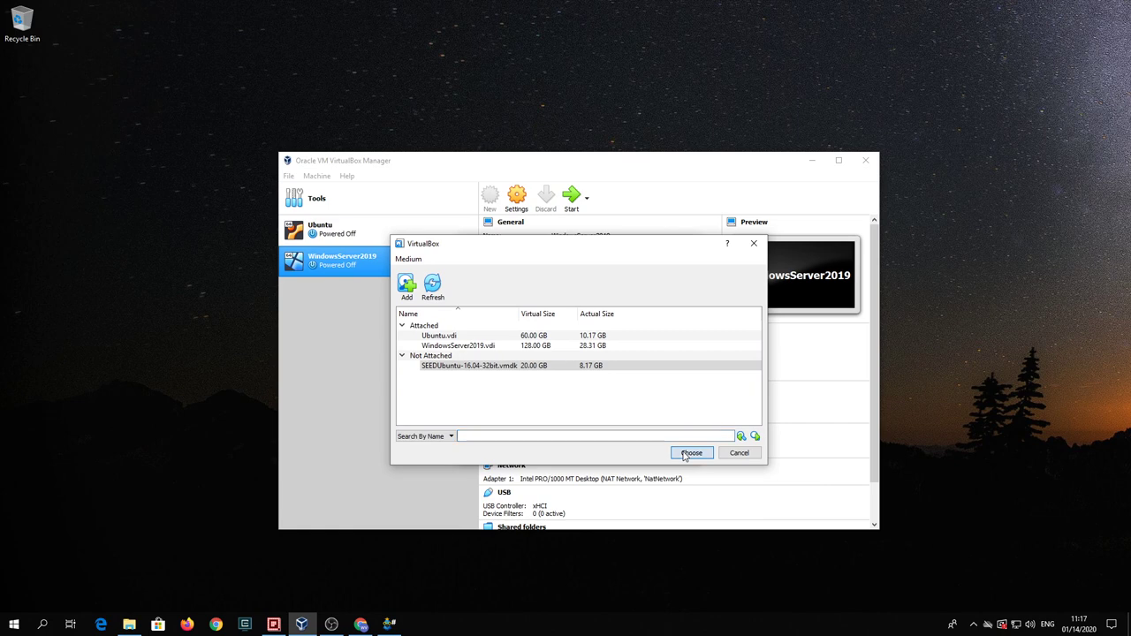
left_click(509, 371)
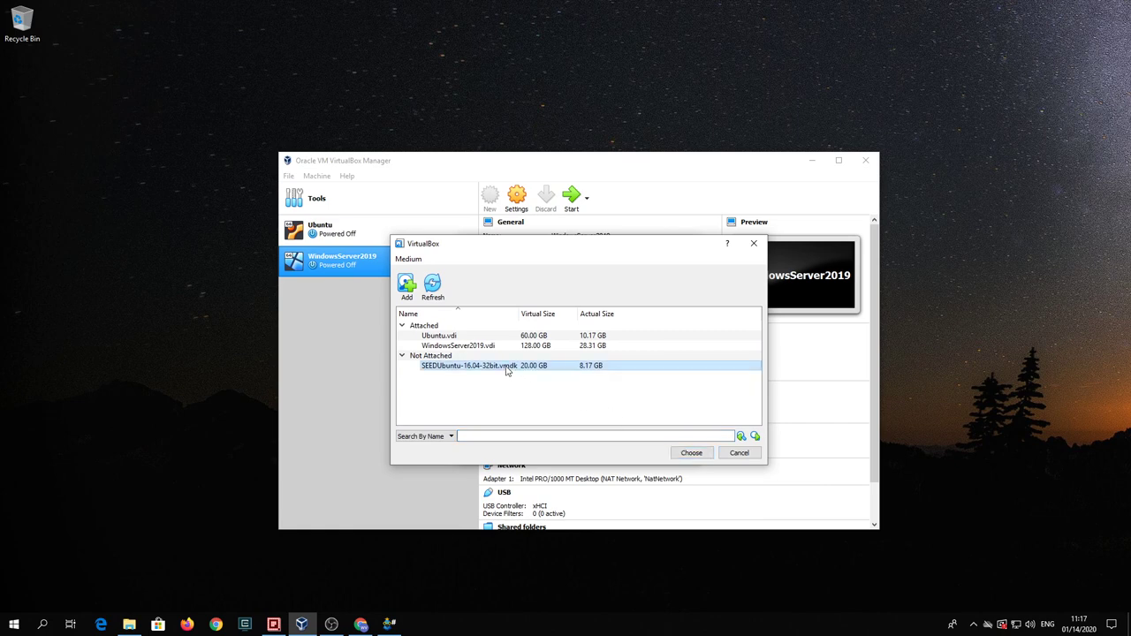
left_click(689, 454)
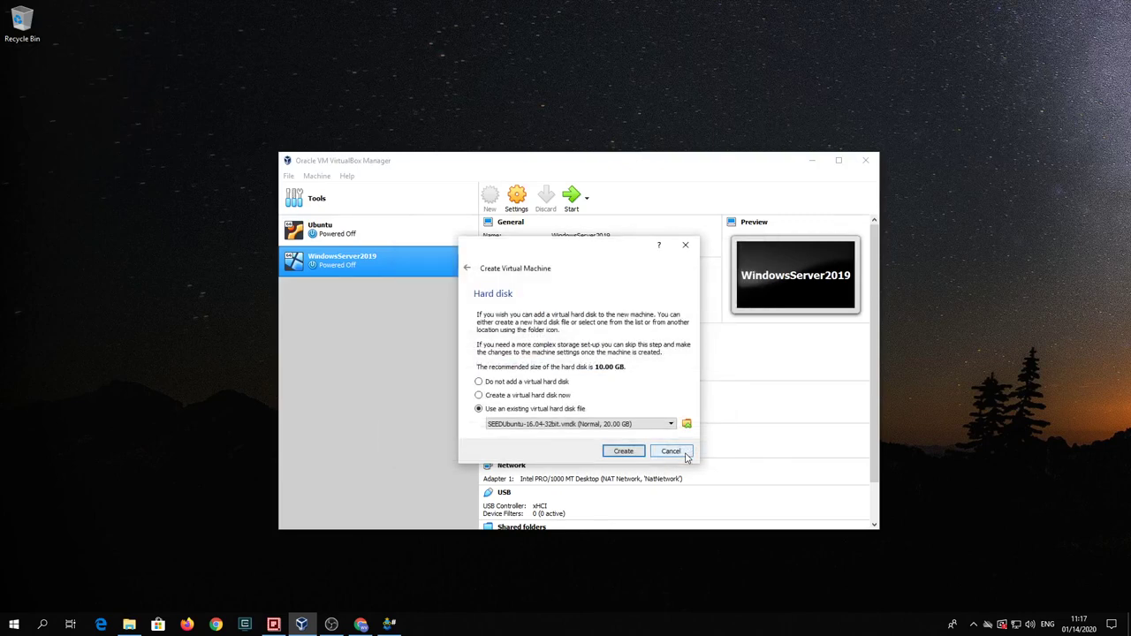
left_click(622, 451)
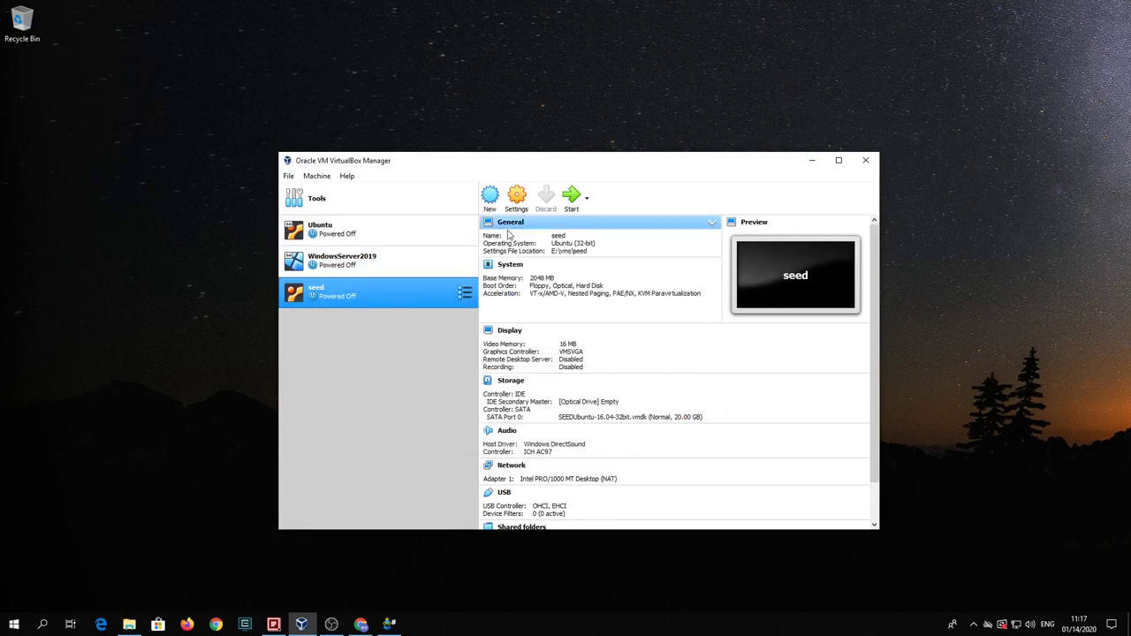
In the seed machine's settings, set both Shared Clipboard and Drag'n'Drop to Bidirectional.
left_click(516, 196)
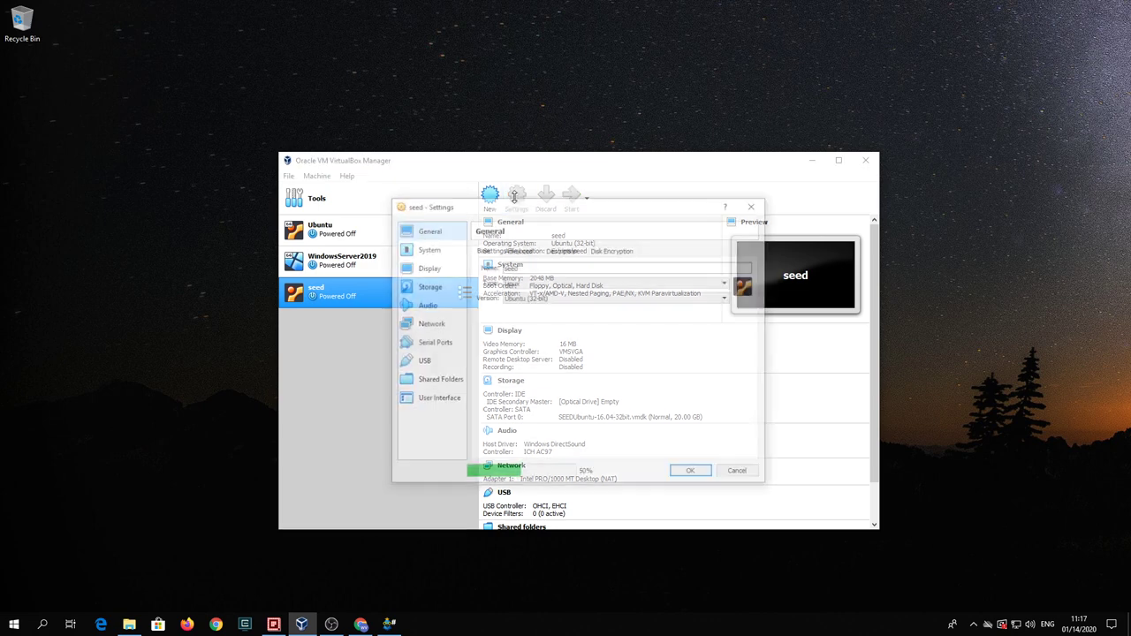
left_click(517, 250)
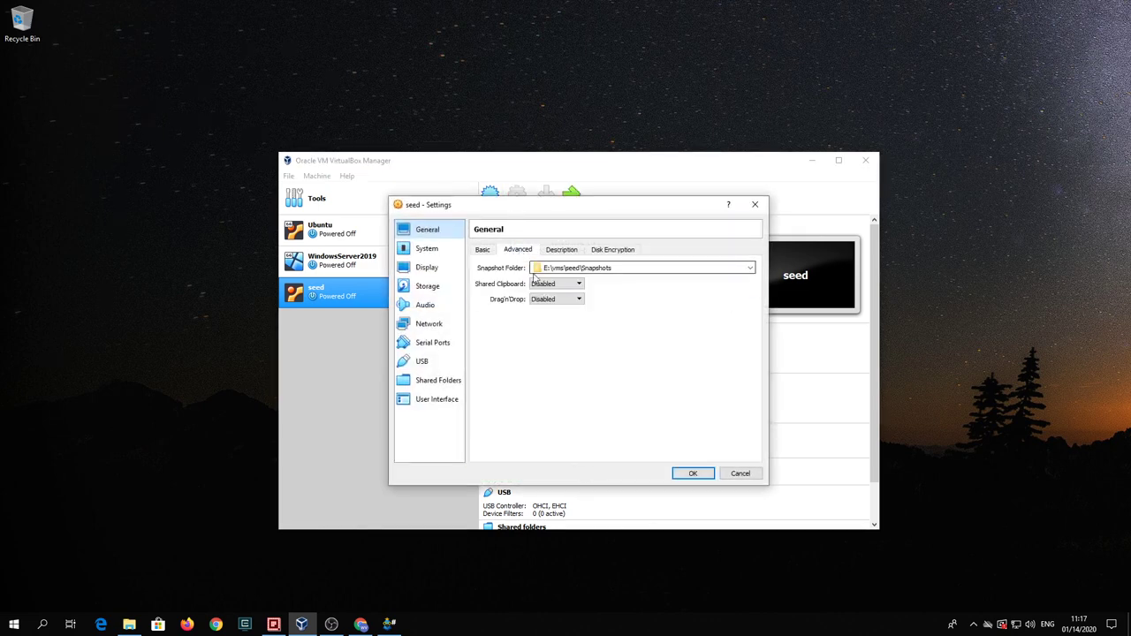
left_click(544, 284)
left_click(554, 318)
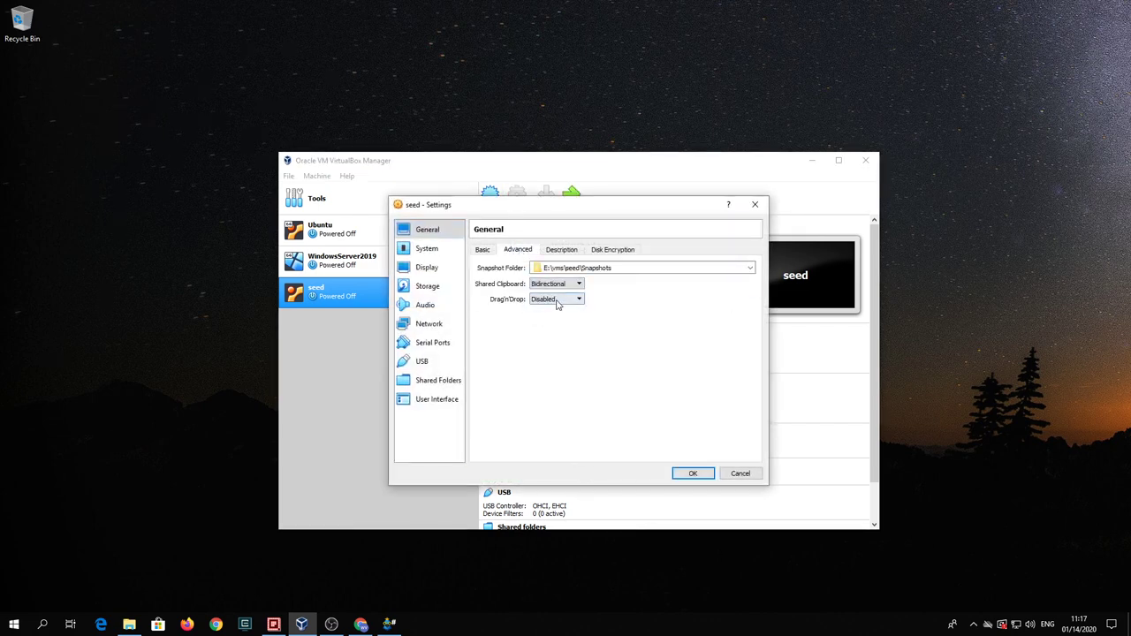
left_click(557, 300)
left_click(554, 331)
Set the system's pointing device to PS/2 Mouse and assign 2 processors.
left_click(428, 251)
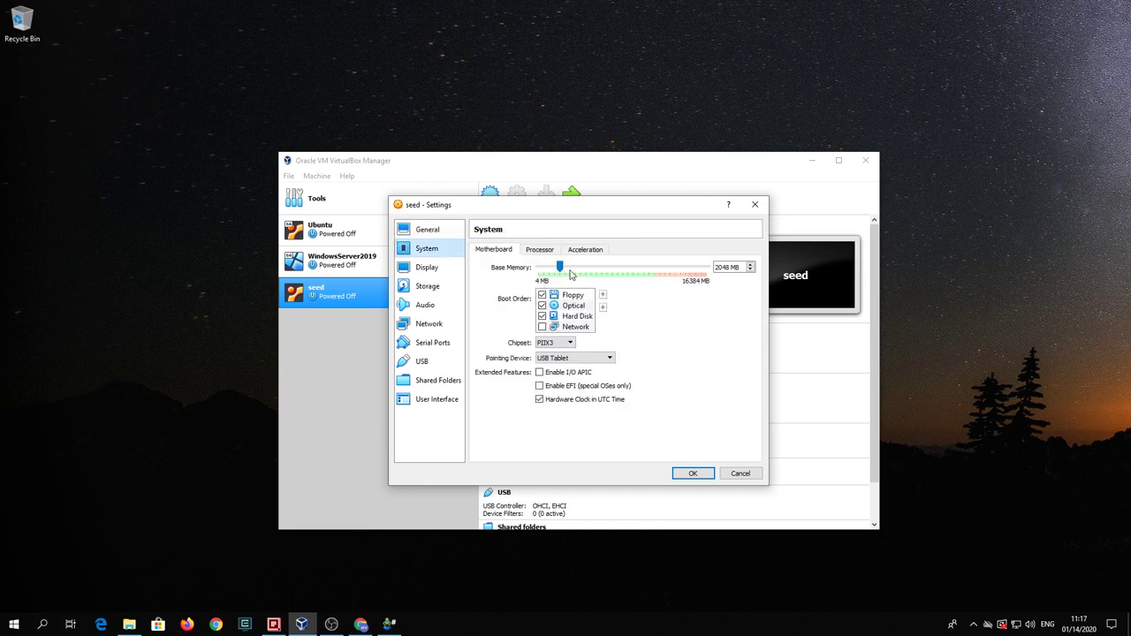
left_click(590, 358)
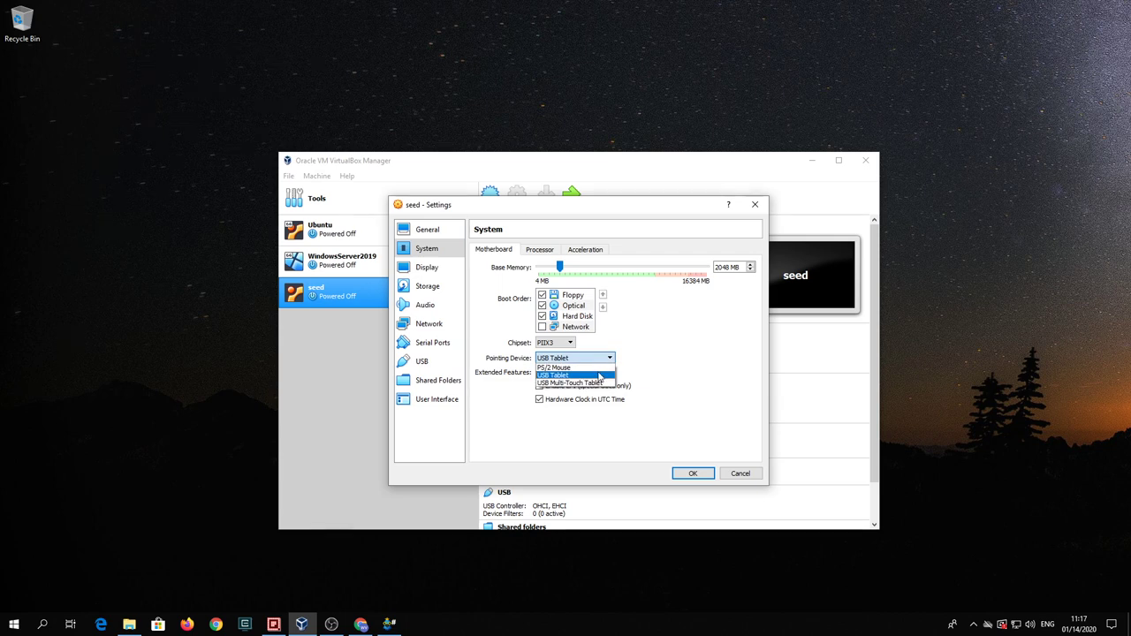
left_click(555, 367)
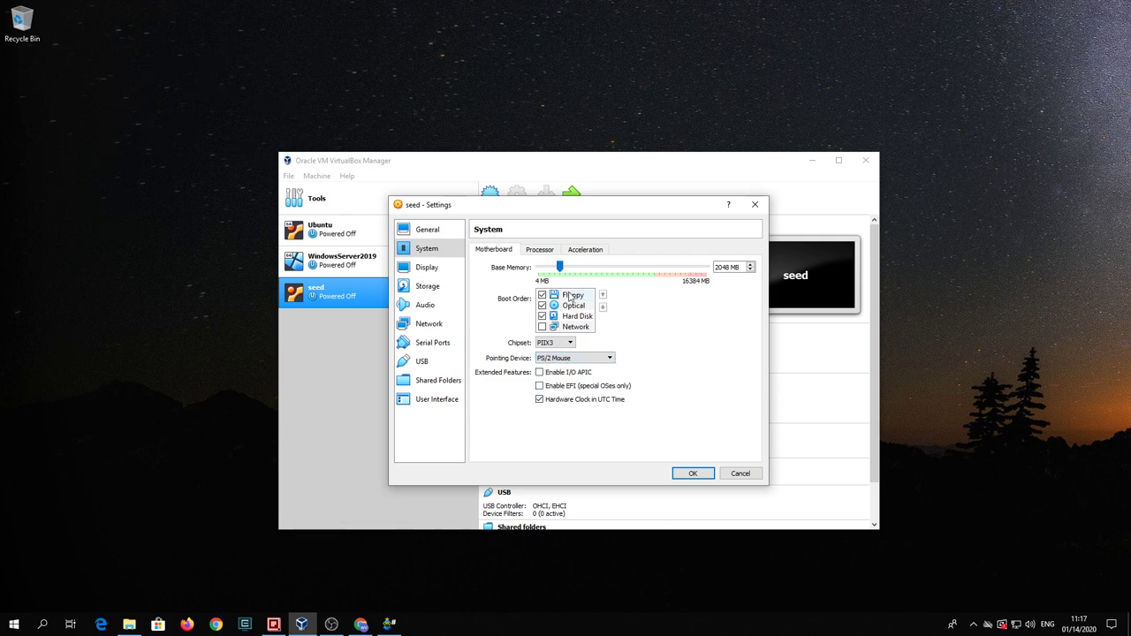
left_click(540, 252)
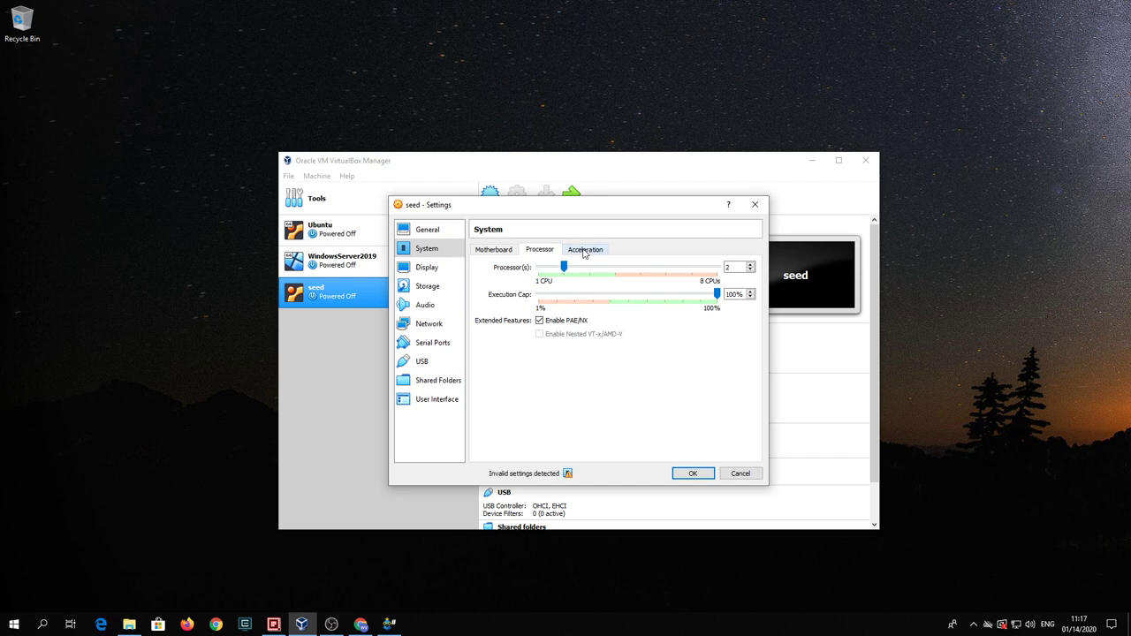
left_click(584, 251)
Configure the display with 128 MB video memory, the VBoxSVGA graphics controller and 3D acceleration enabled.
left_click(428, 270)
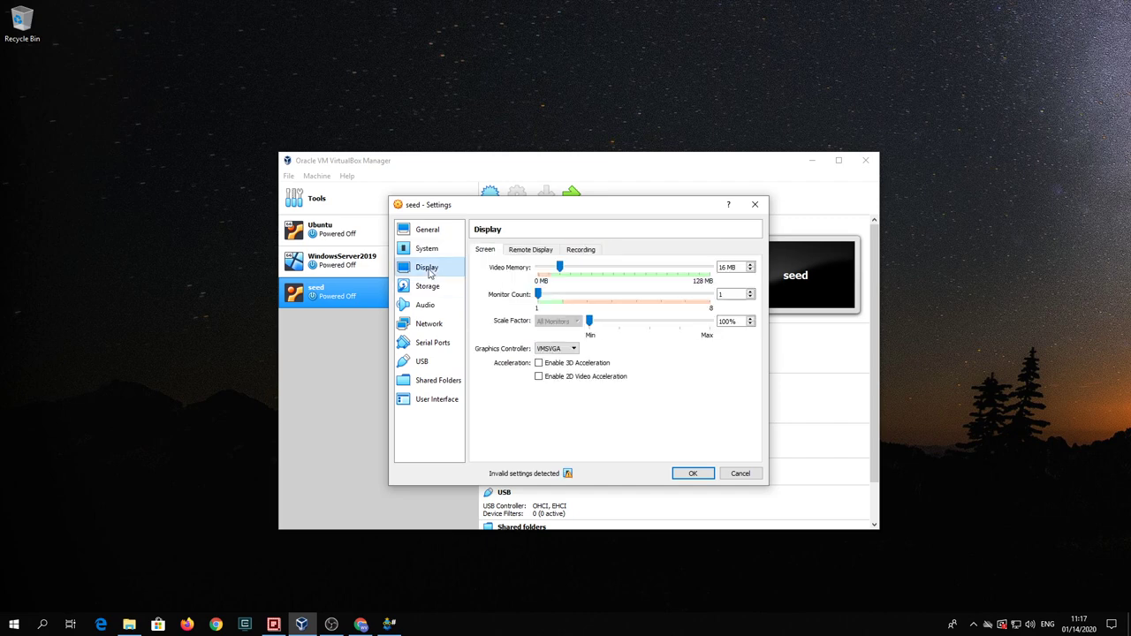
left_click_drag(559, 266, 711, 268)
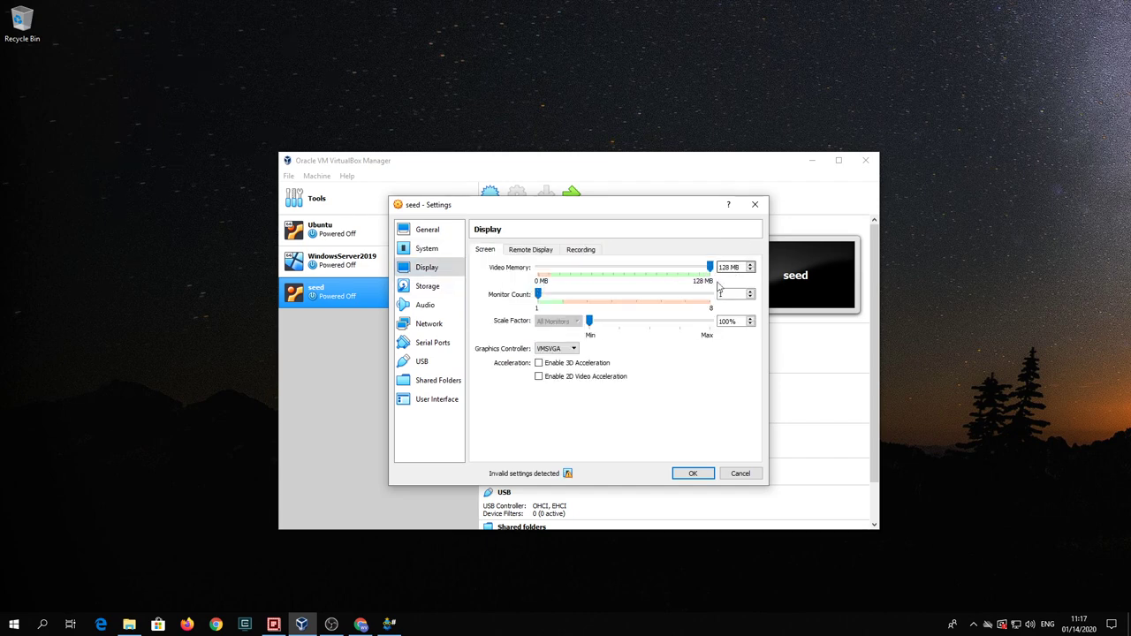
left_click(570, 349)
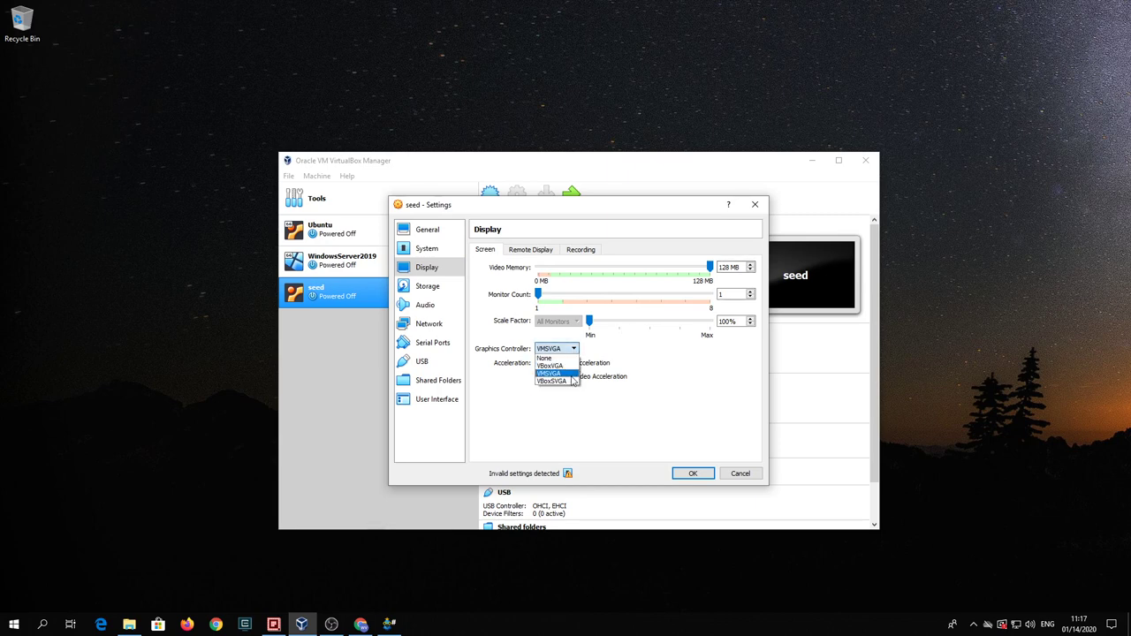
left_click(570, 381)
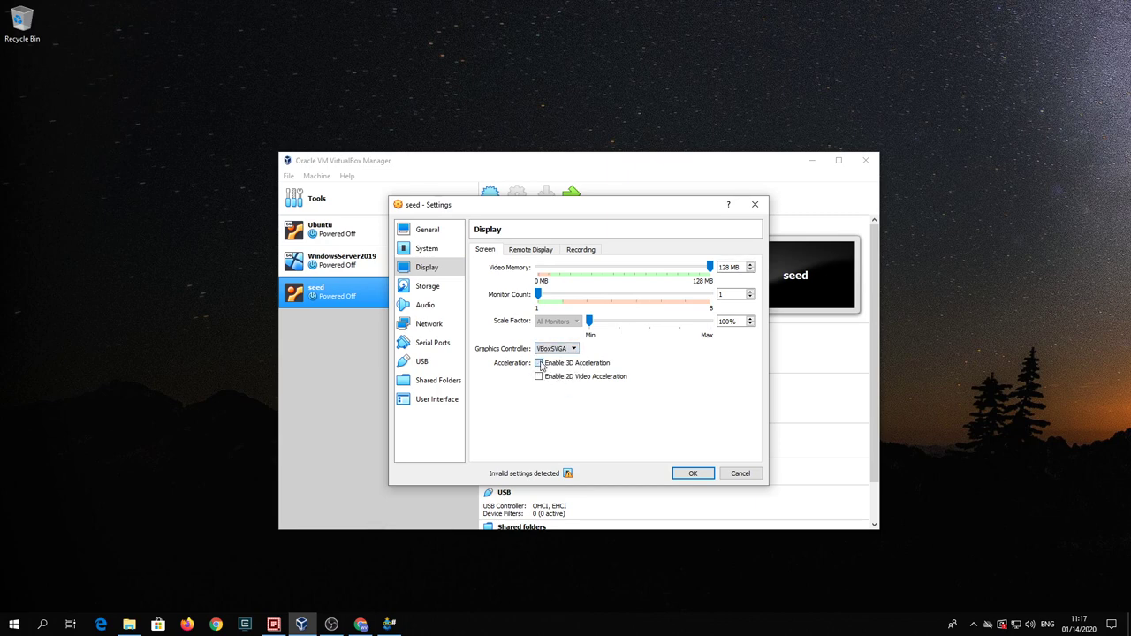
Check the invalid settings notice and enable I/O APIC in the system's motherboard features.
mouse_move(569, 475)
left_click(425, 250)
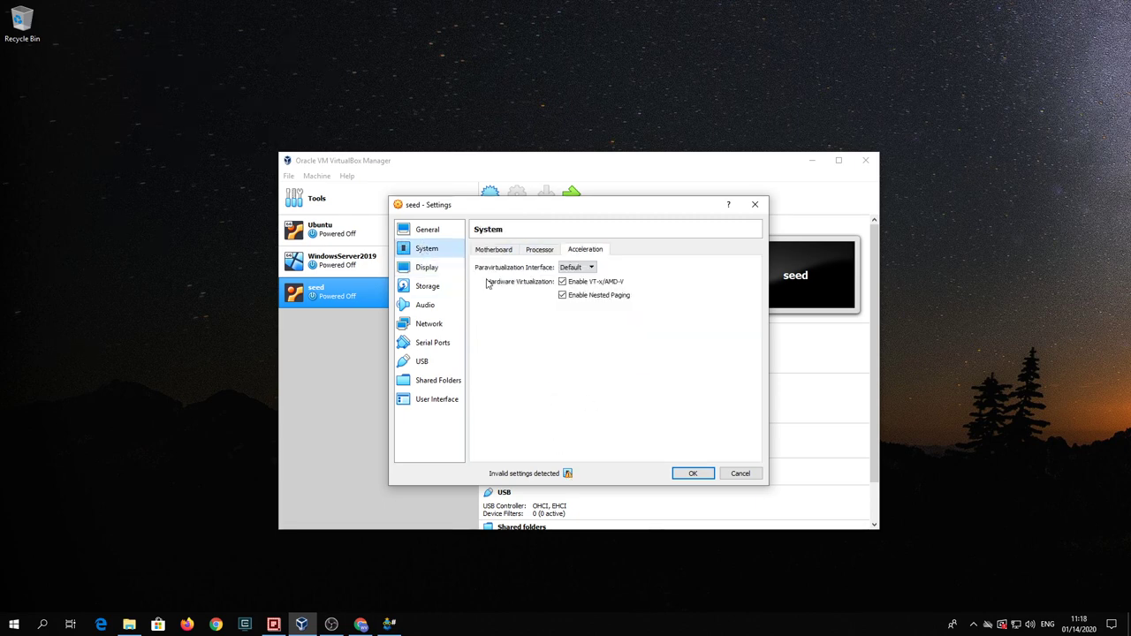
left_click(485, 251)
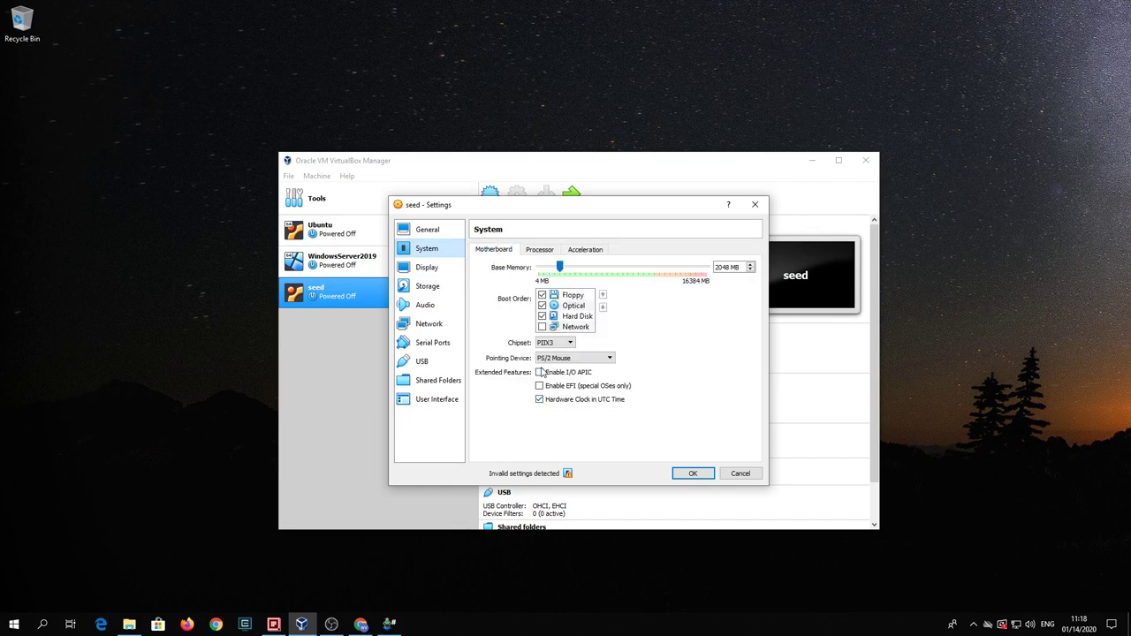
left_click(540, 375)
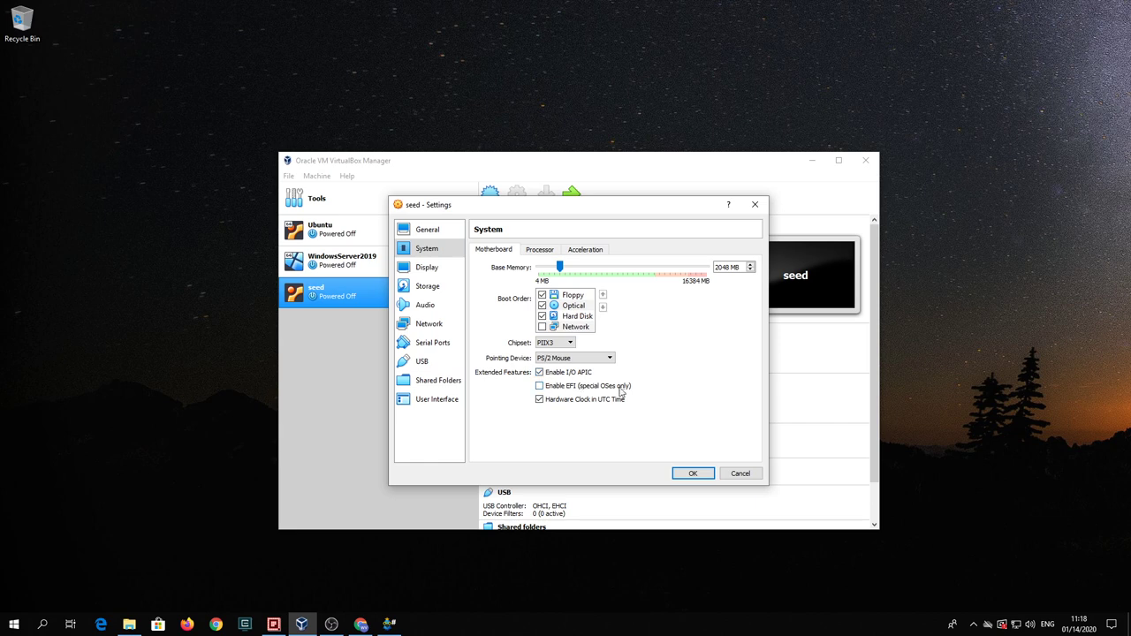
left_click(427, 269)
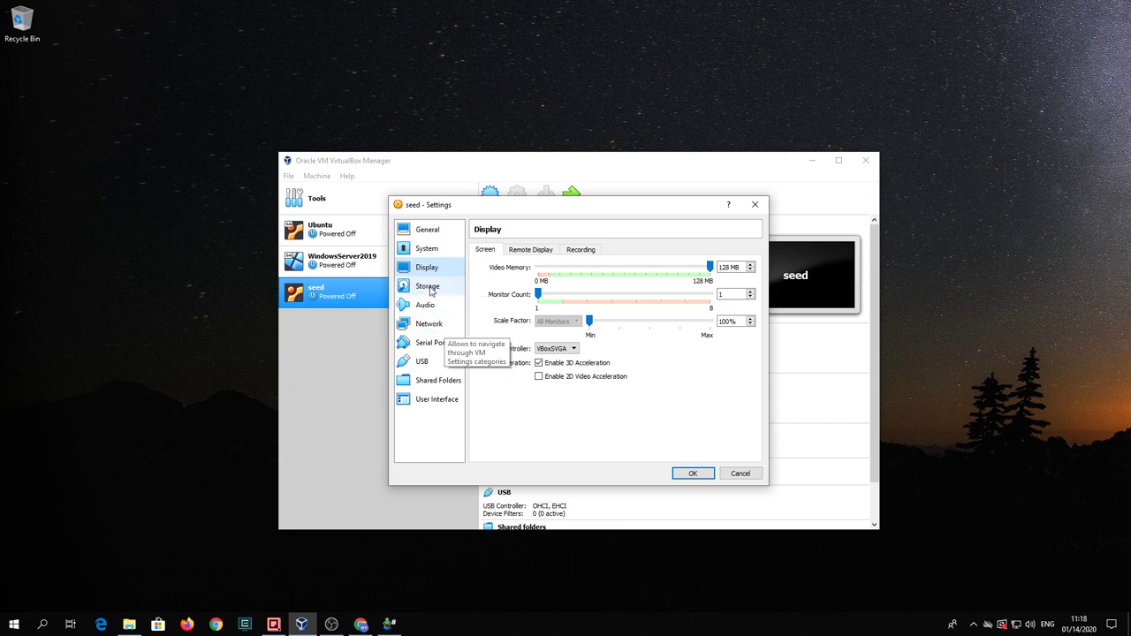
Attach network Adapter 1 to the NAT Network named NatNetwork.
left_click(428, 324)
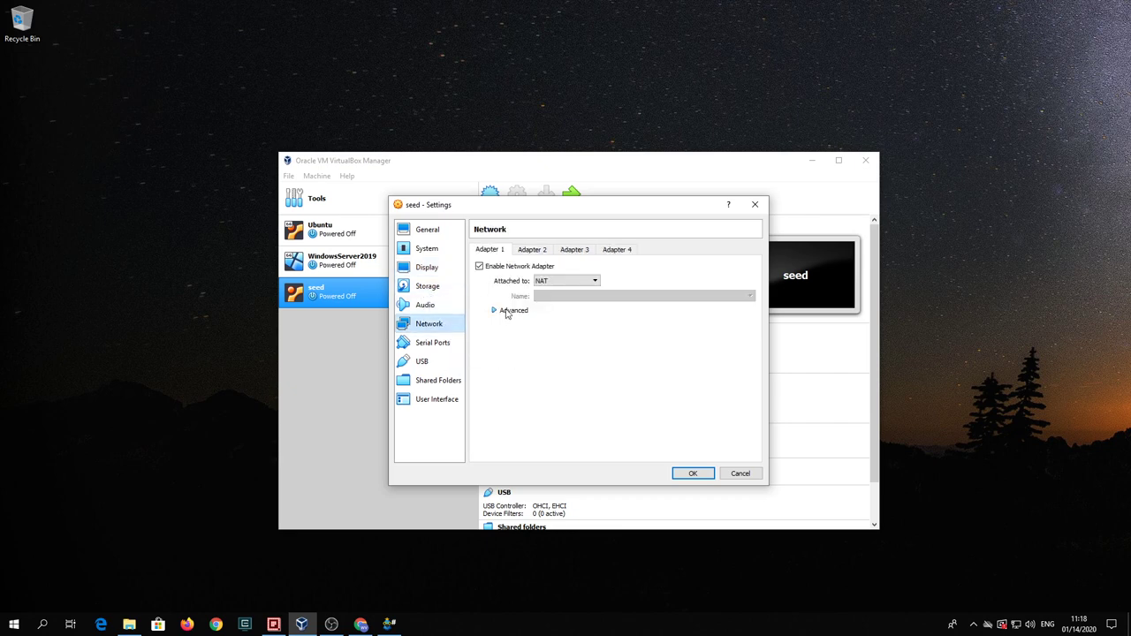
left_click(588, 283)
left_click(587, 304)
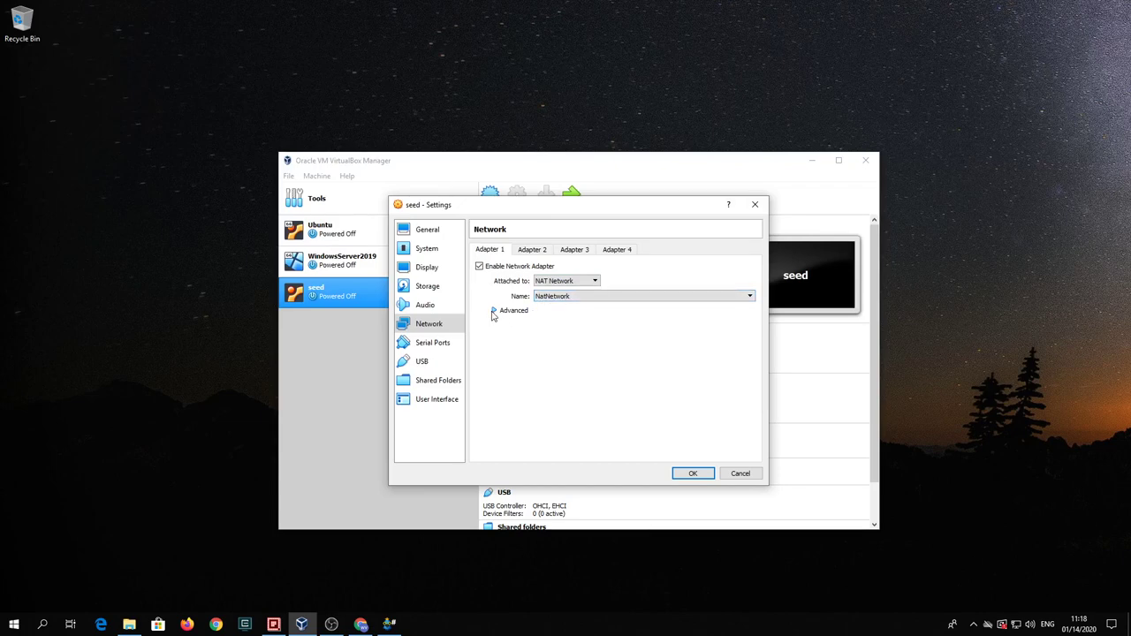
Set the promiscuous mode of network Adapter 1 to Allow All in its advanced options.
left_click(494, 311)
left_click(580, 341)
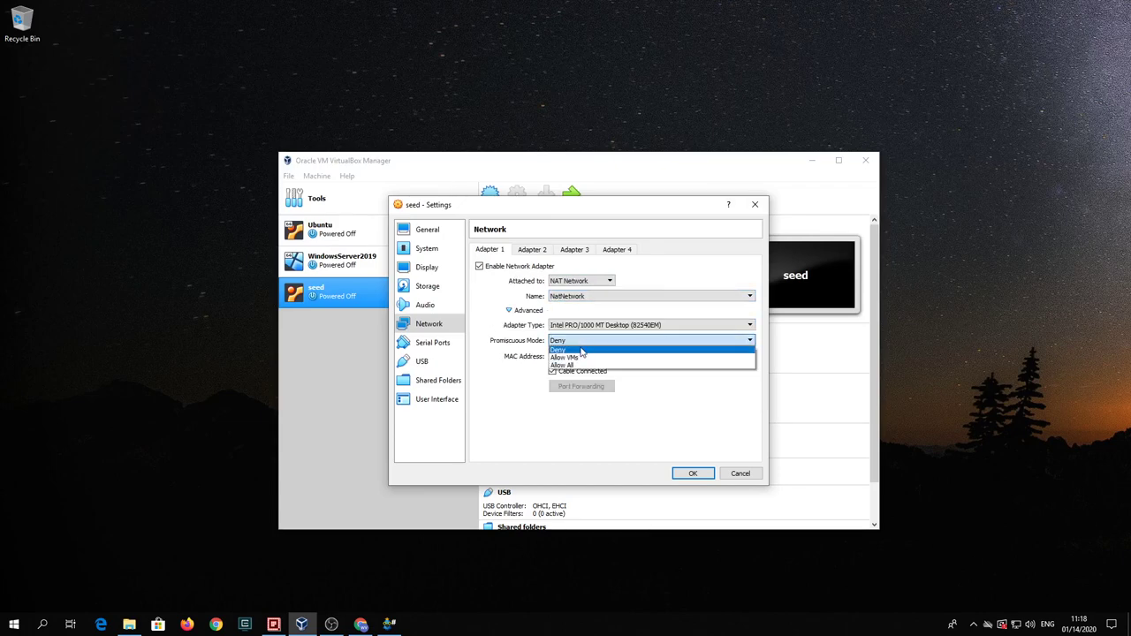
left_click(580, 365)
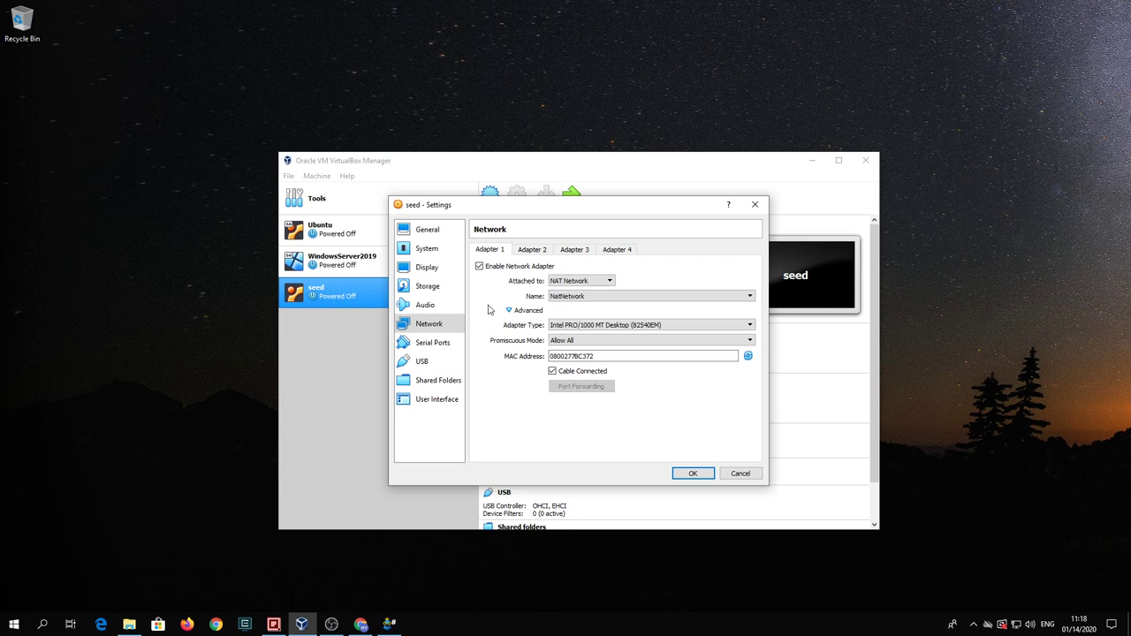
Switch the USB controller to USB 3.0 (xHCI) and save the seed machine's settings.
left_click(432, 363)
left_click(488, 289)
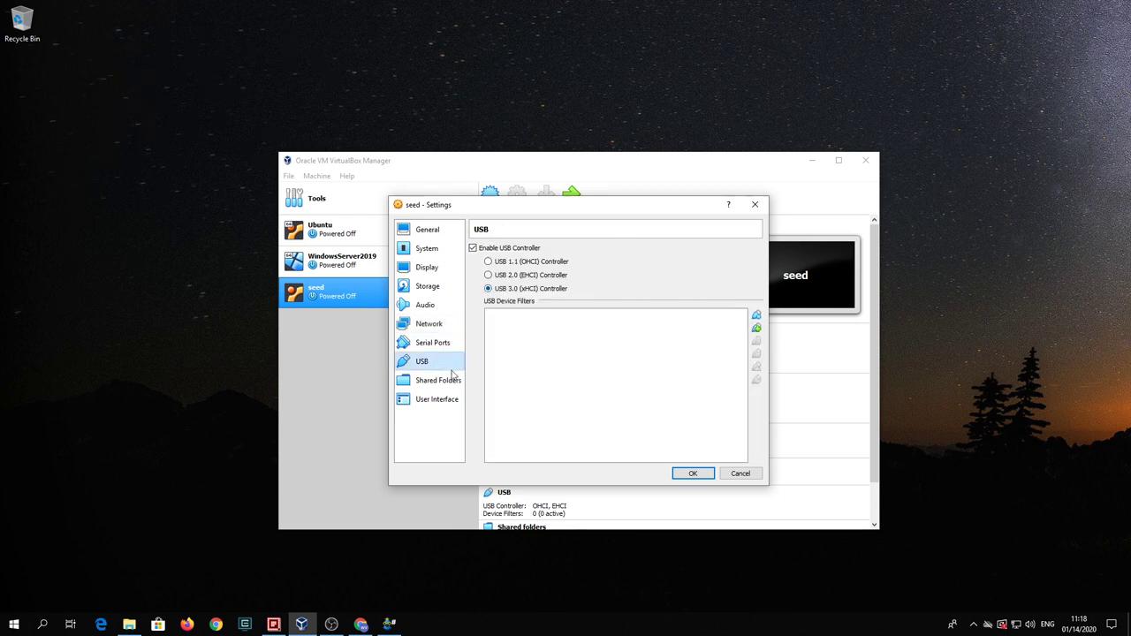
left_click(693, 474)
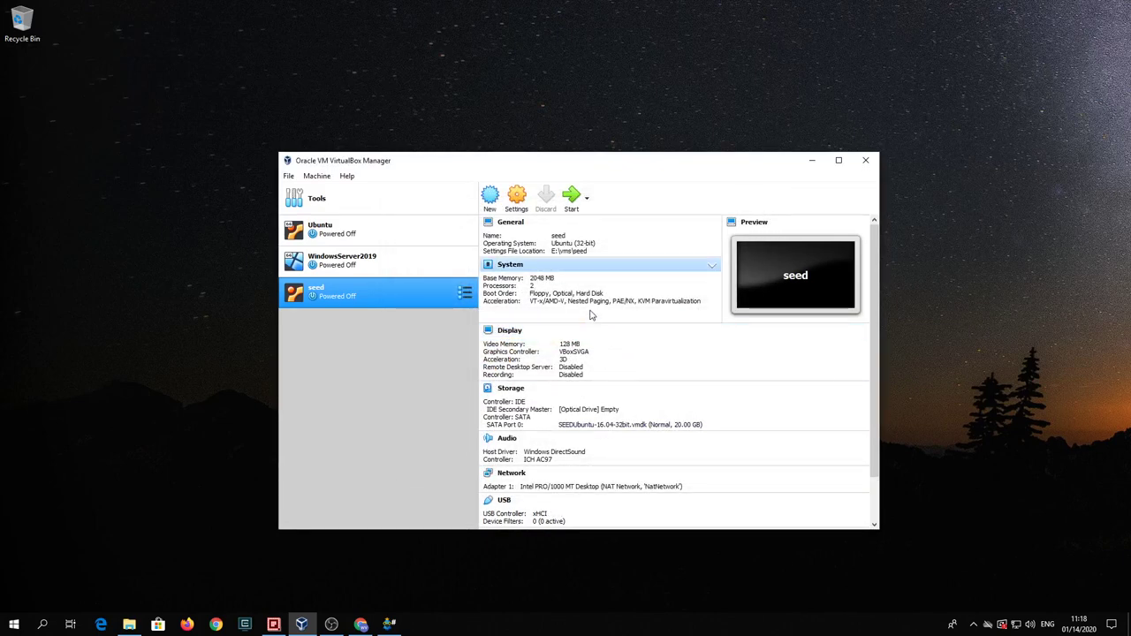
Start the seed virtual machine, dismiss the keyboard capture notice and move its window slightly up on the desktop.
scroll(600, 353, "down", 1)
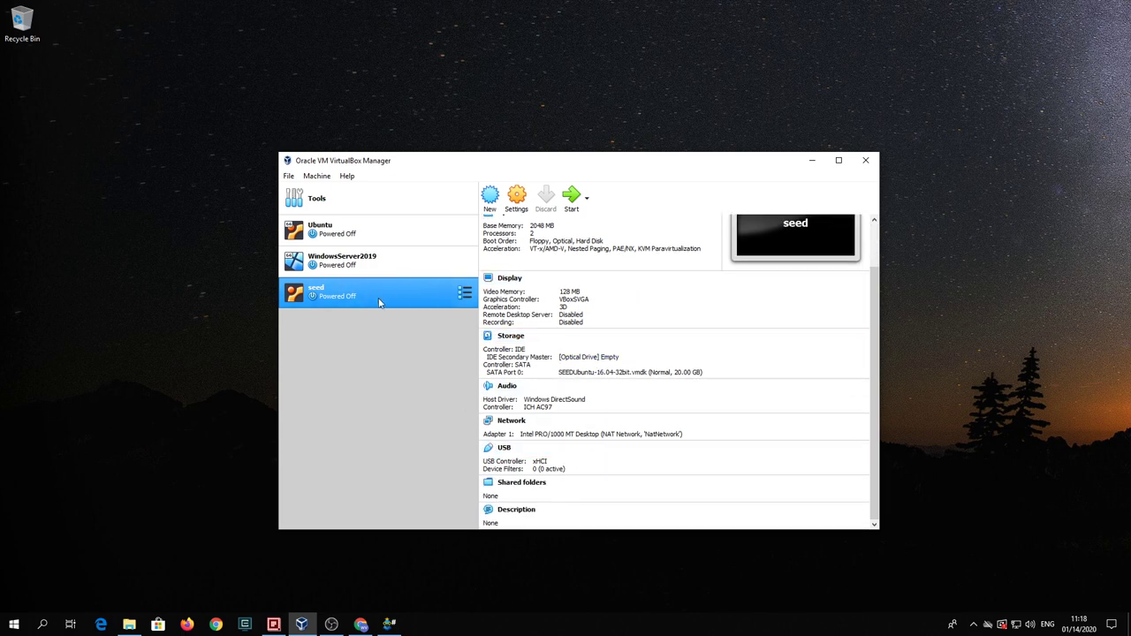
left_click(571, 200)
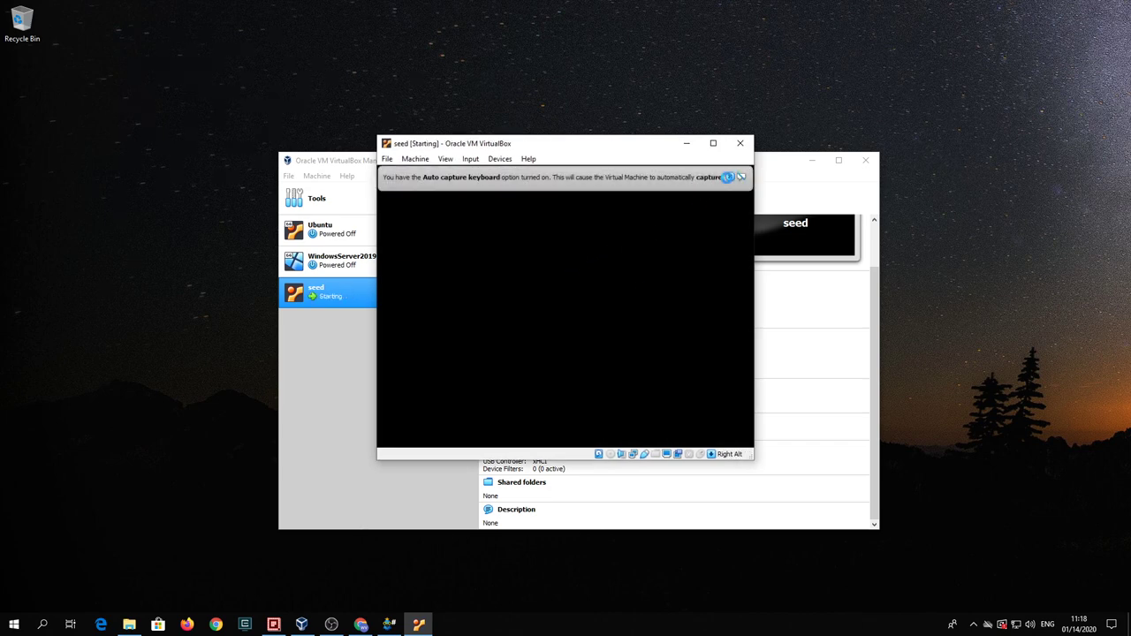
left_click(733, 177)
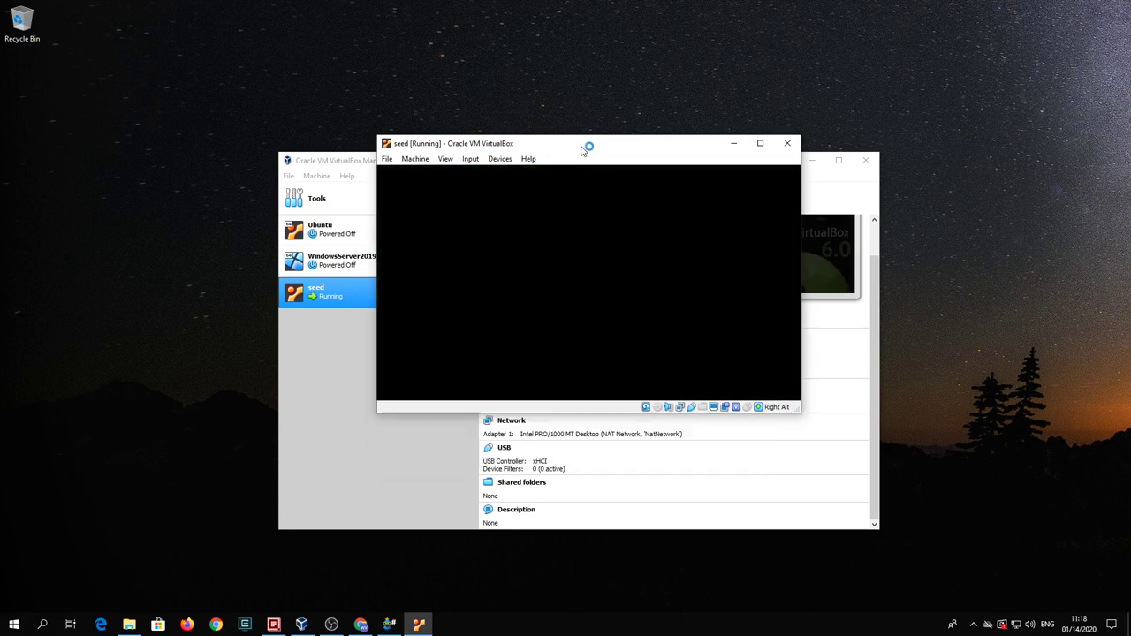
left_click_drag(548, 144, 532, 116)
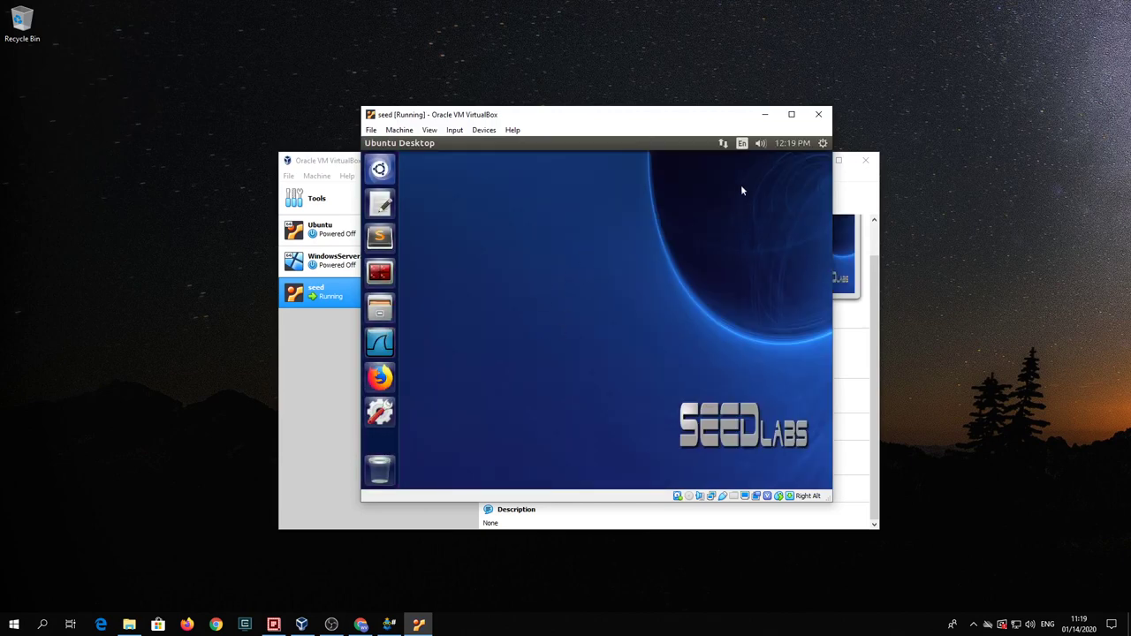
Disconnect the guest's Ethernet network and open Wired connection 1 for editing.
left_click(724, 144)
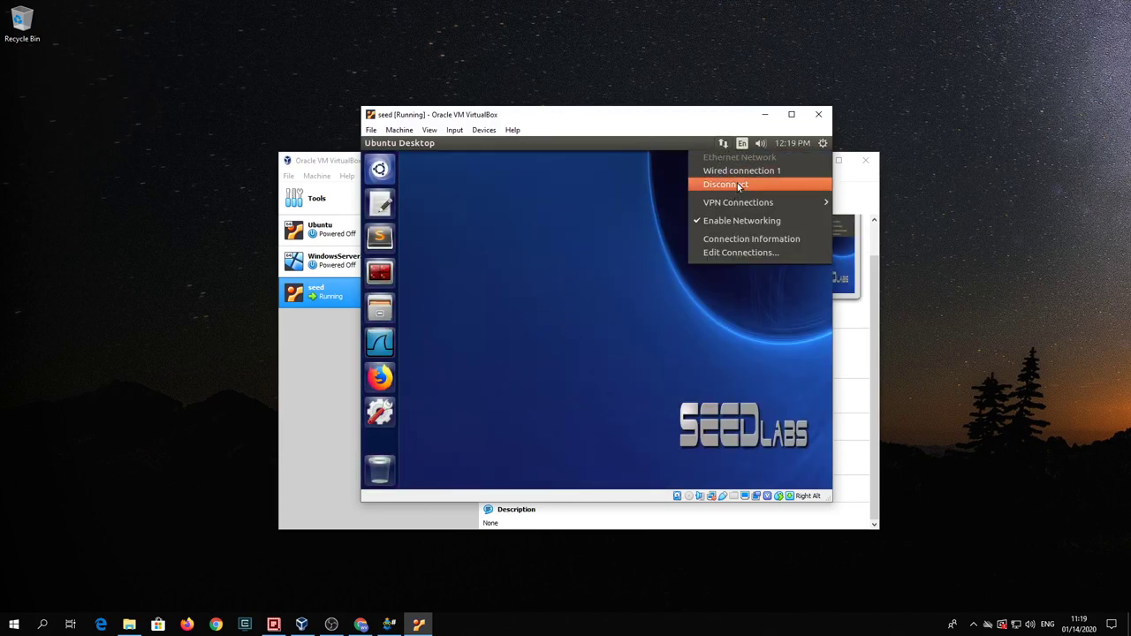
left_click(736, 184)
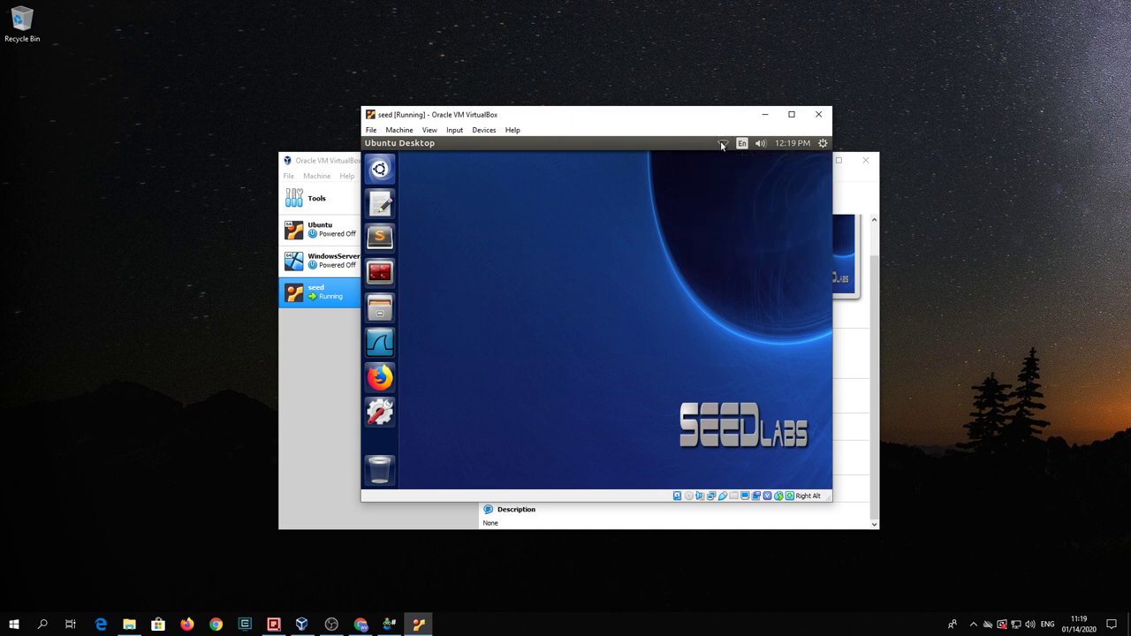
left_click(723, 145)
left_click(734, 252)
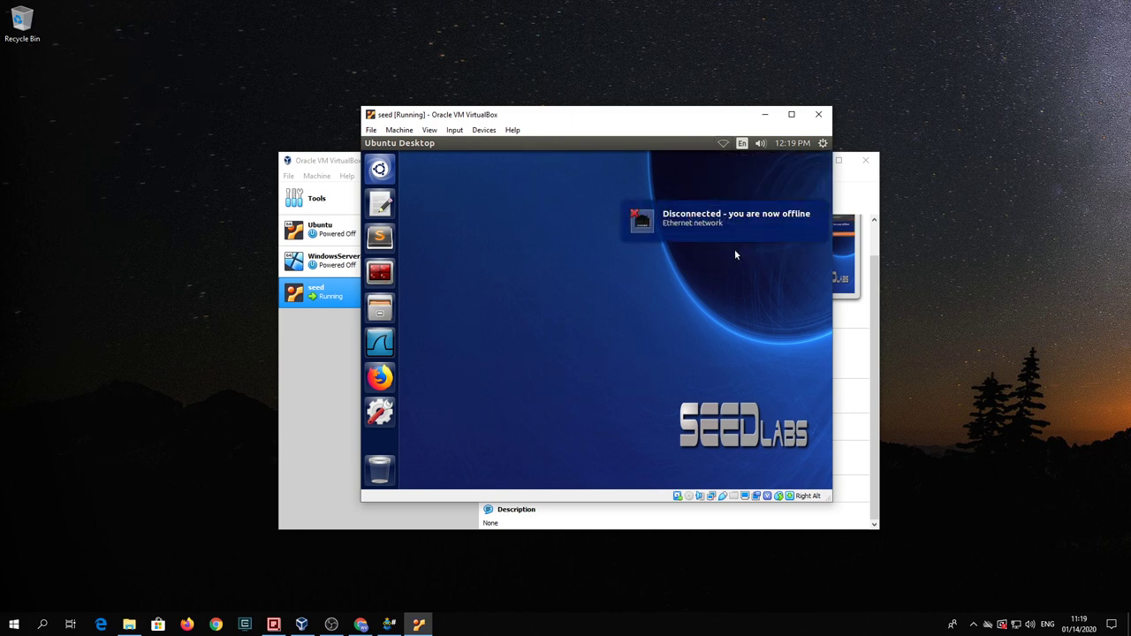
left_click(583, 294)
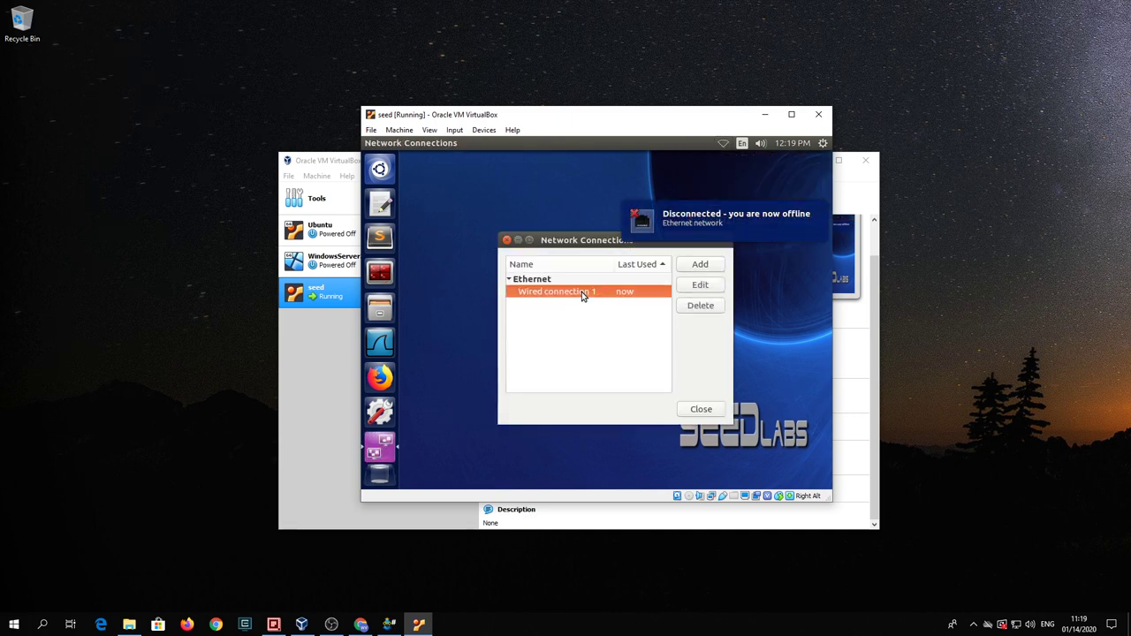
left_click(694, 292)
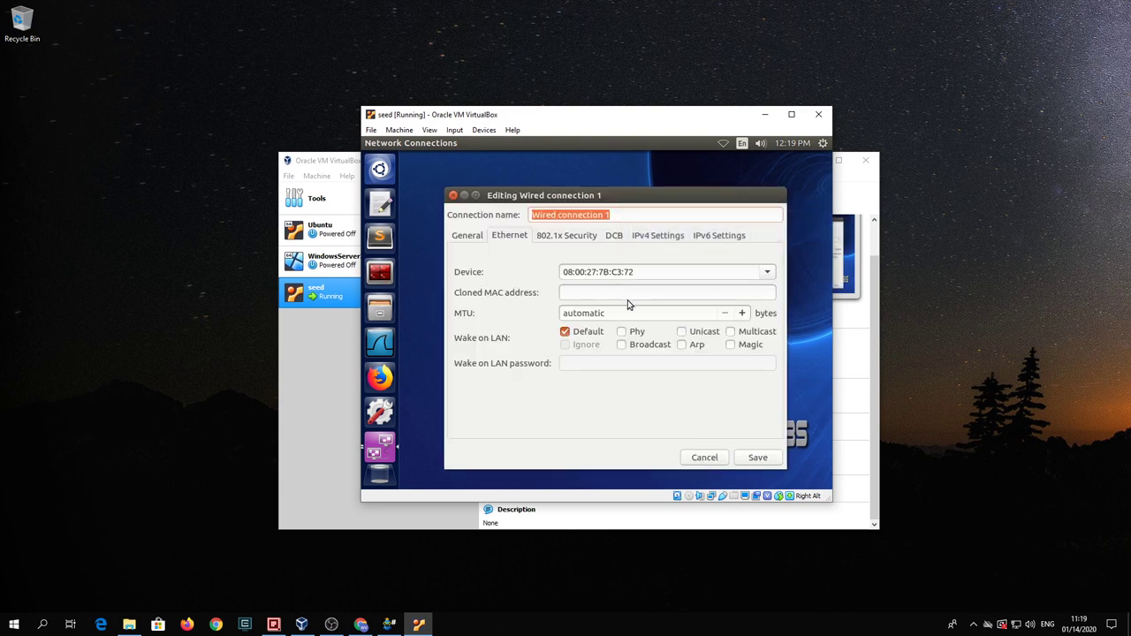
Set the IPv4 method of Wired connection 1 to Manual.
left_click(654, 236)
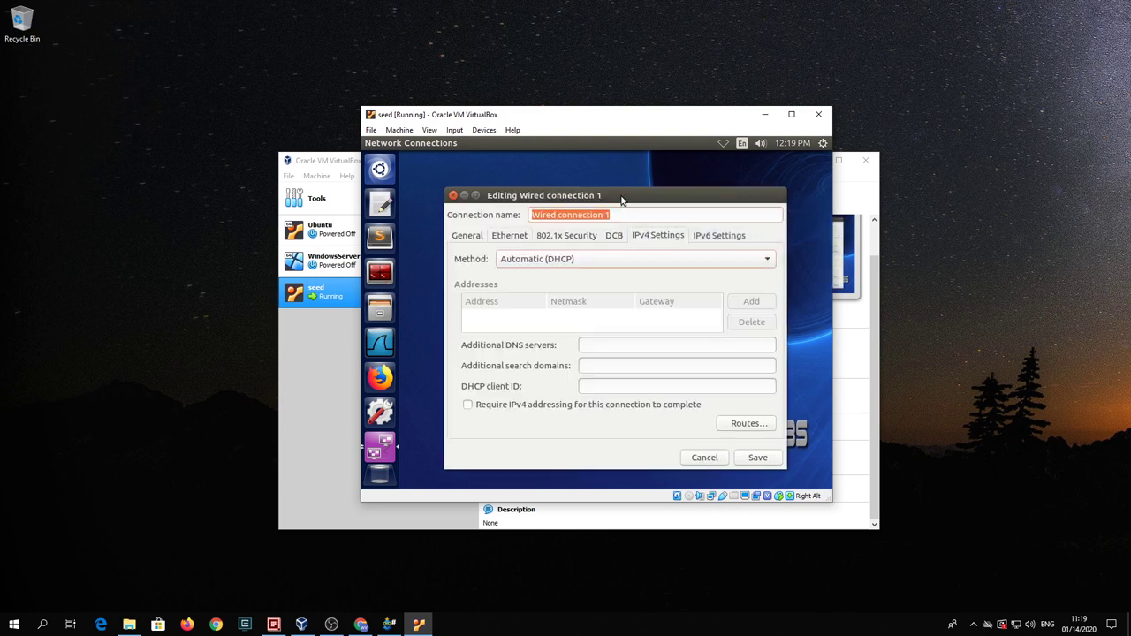
left_click_drag(624, 198, 599, 180)
left_click(639, 245)
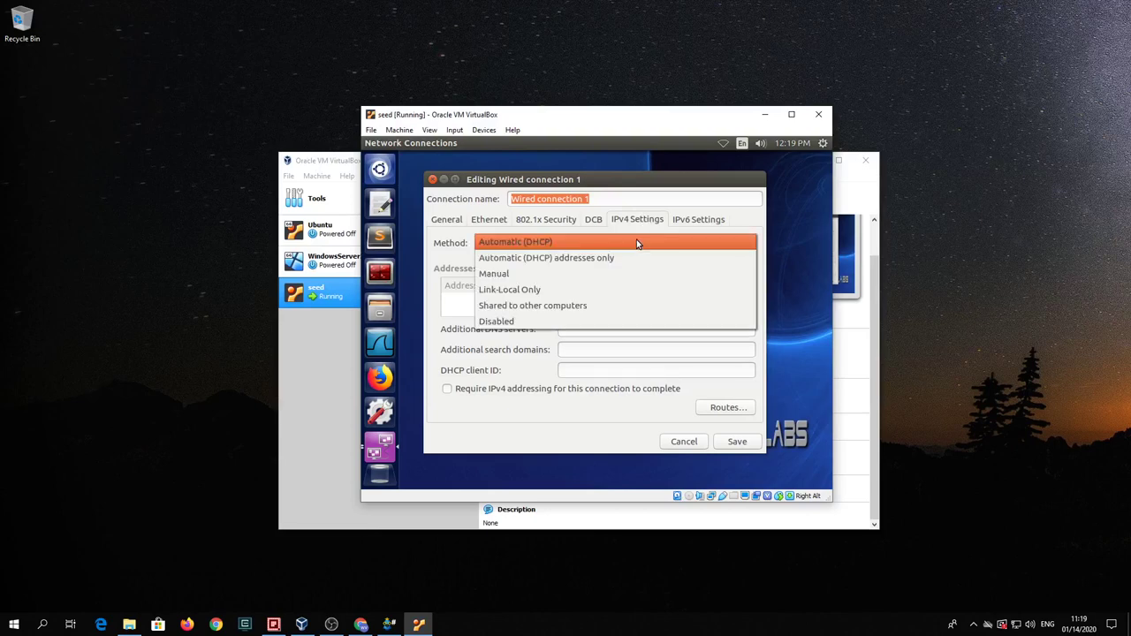
left_click(624, 274)
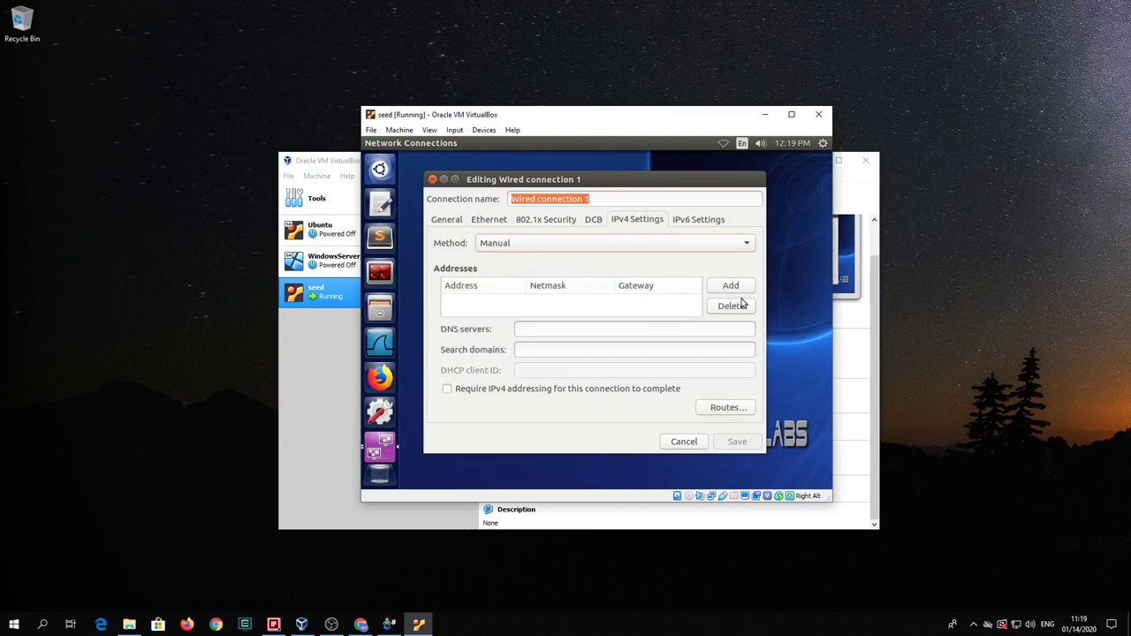
Add the static IPv4 address 10.20.30.60 with netmask 24 and gateway 10.20.30.1.
left_click(733, 286)
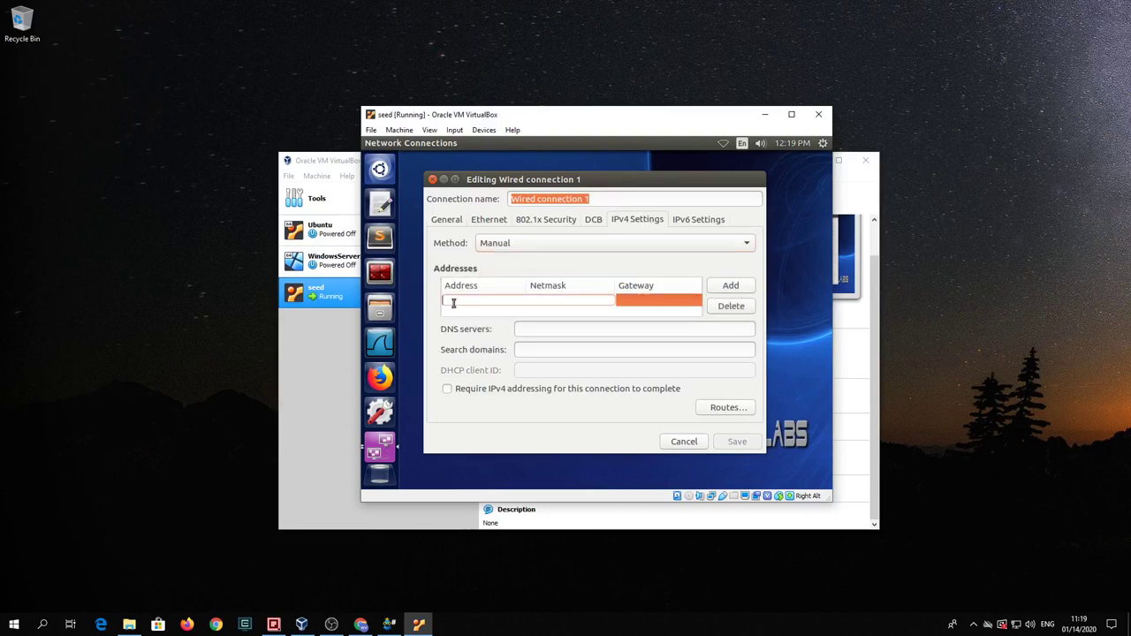
type("10")
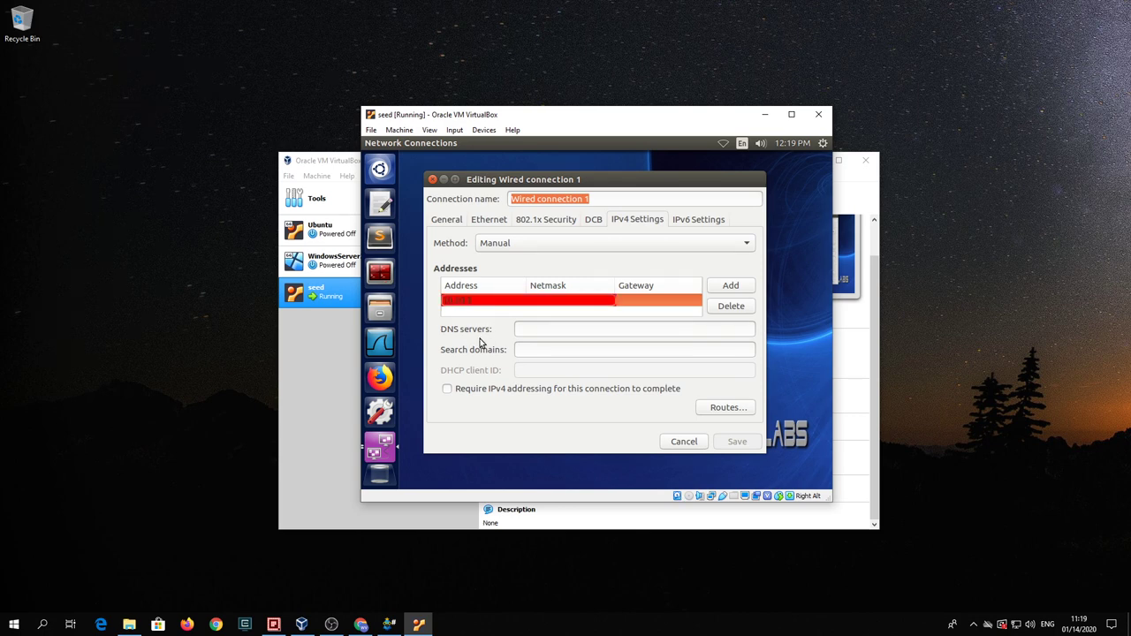
type(".20.30.60")
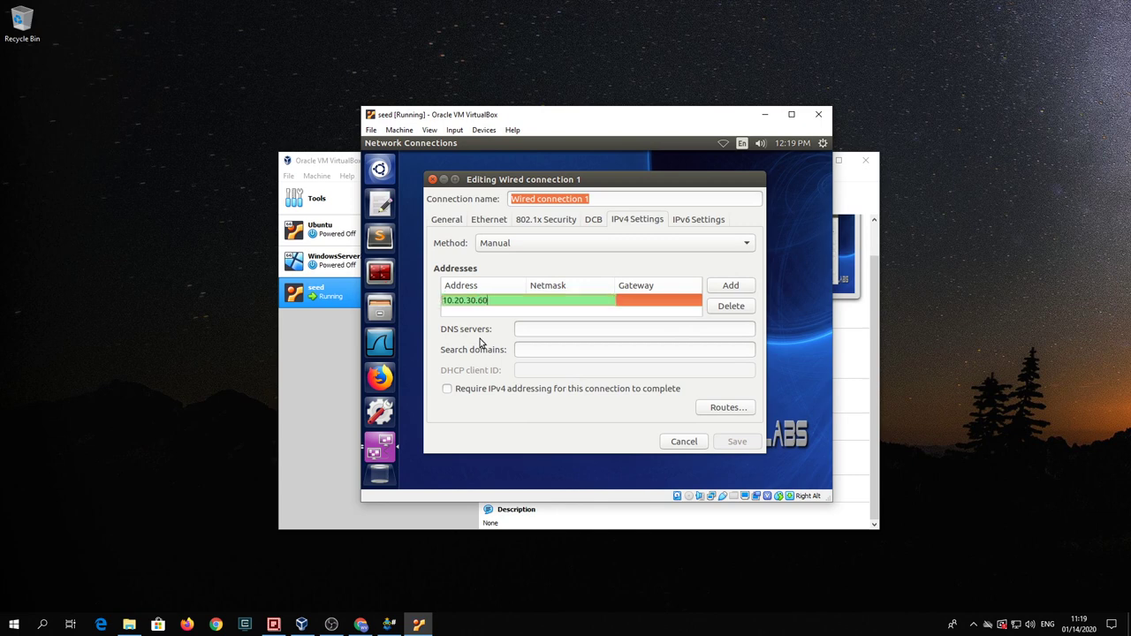
key("Tab")
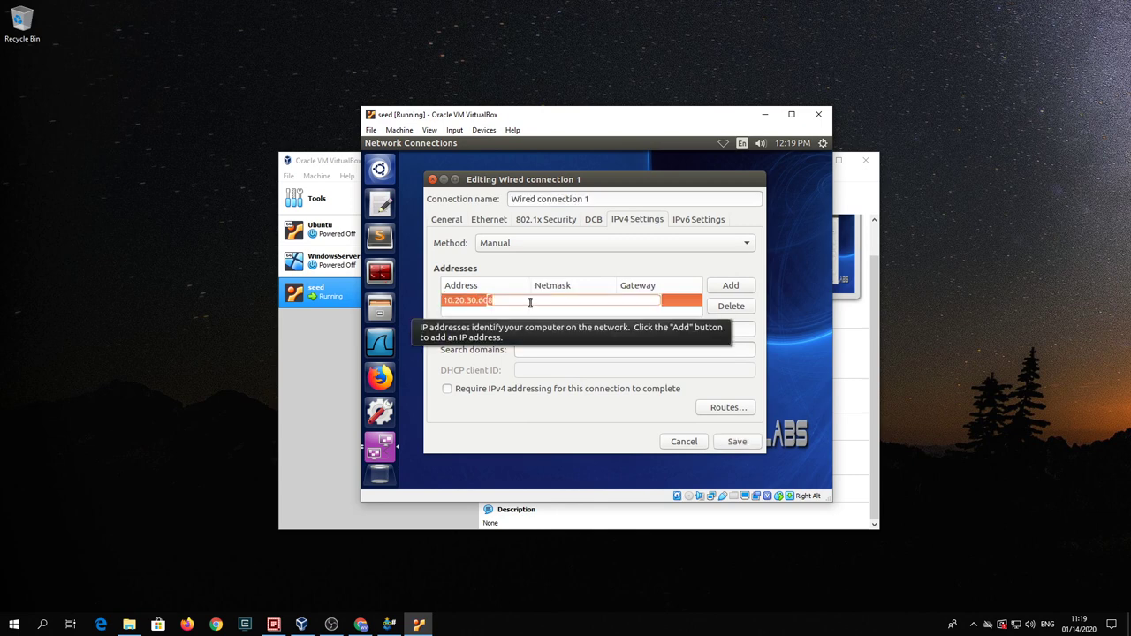
key("BackSpace")
type("24")
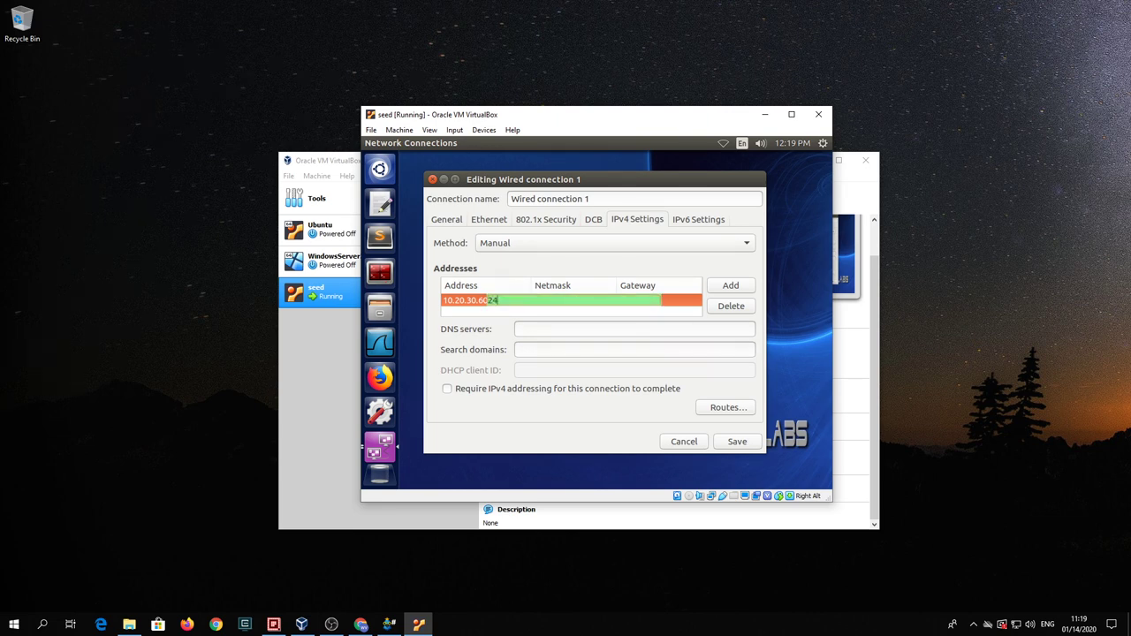
left_click(548, 303)
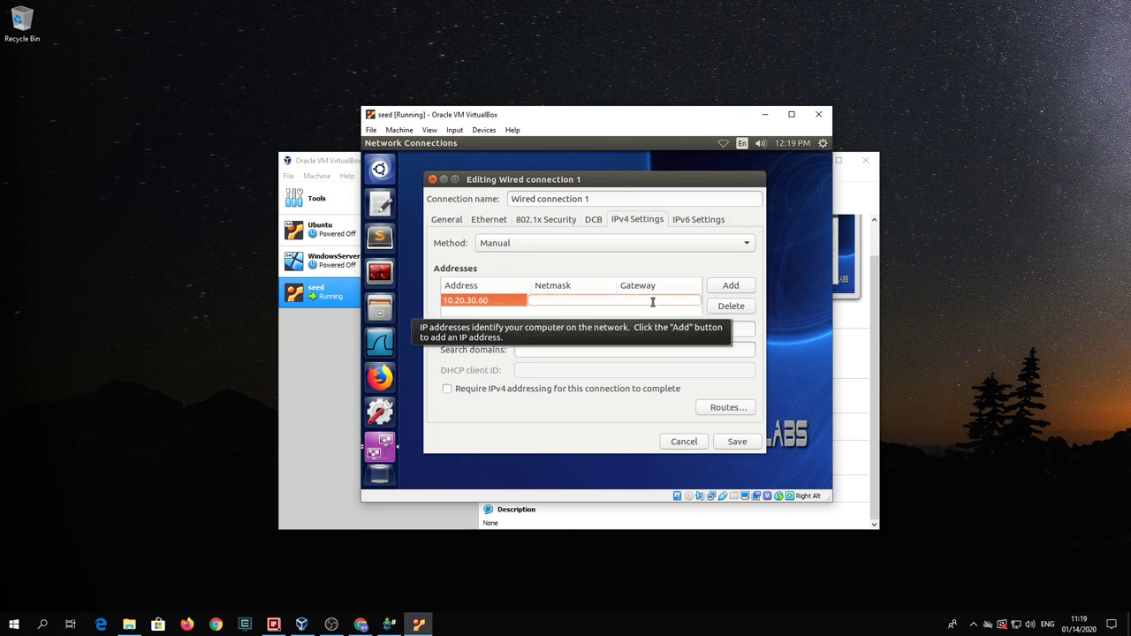
type("255")
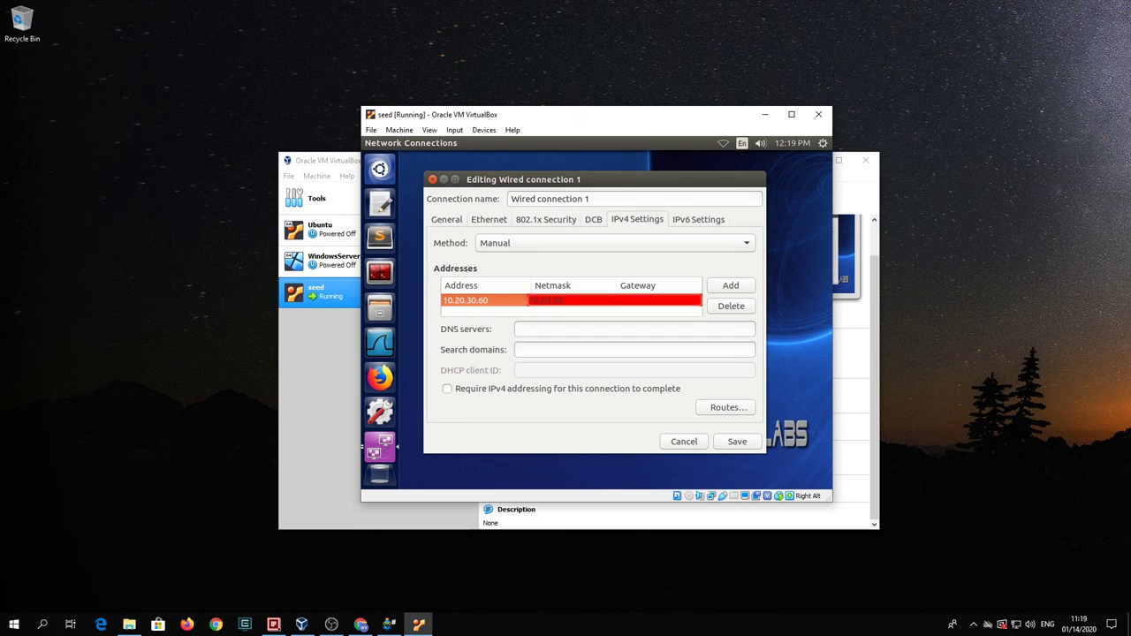
type("1")
key("Return")
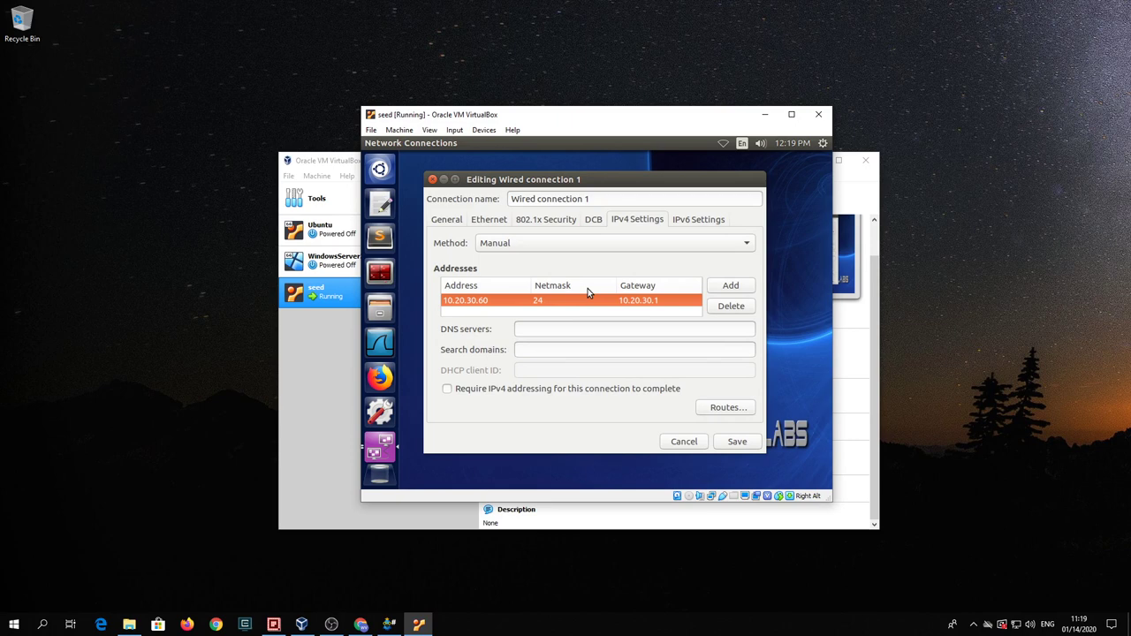
Set the DNS servers to 10.20.30.1,8.8.4.4, save the connection and close the network connections list.
left_click(559, 327)
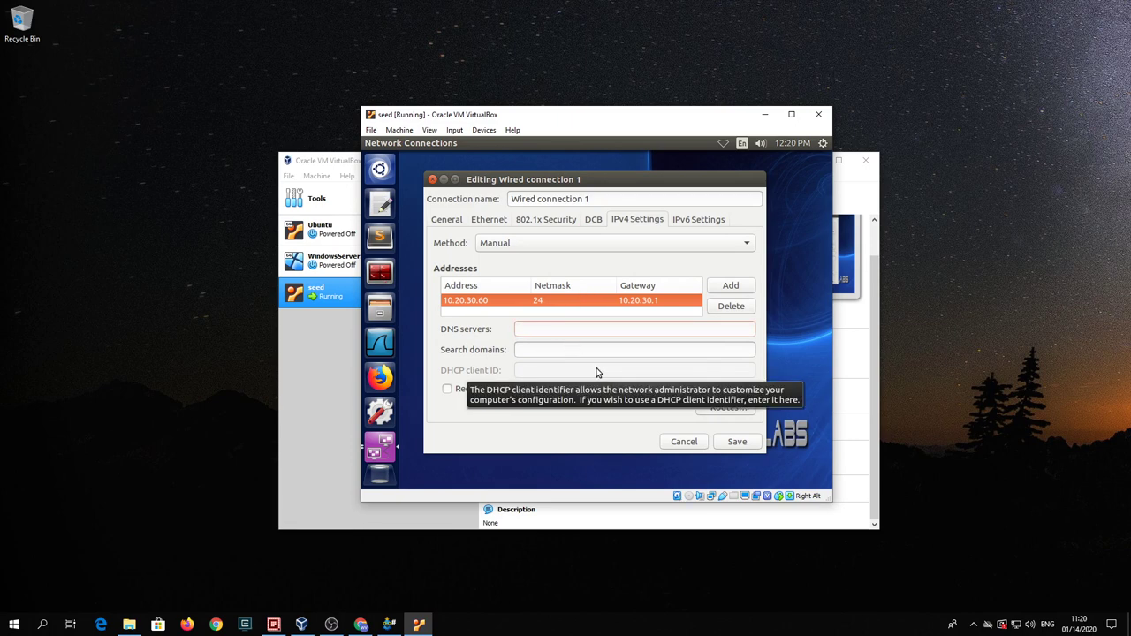
type("10")
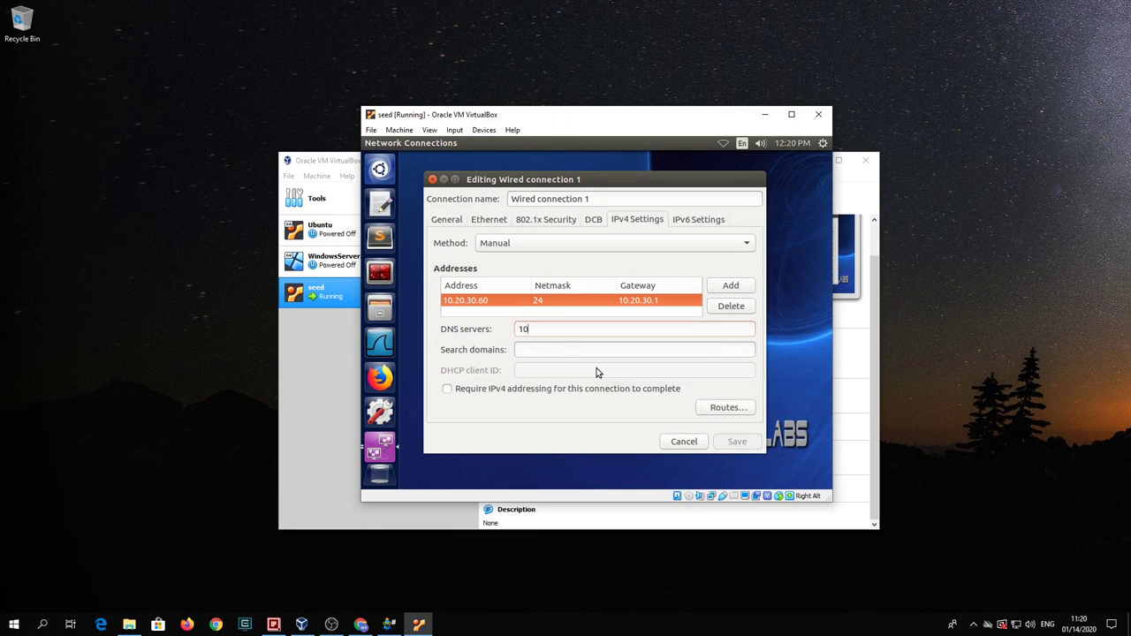
type(".20.30.1,8.8.4.4")
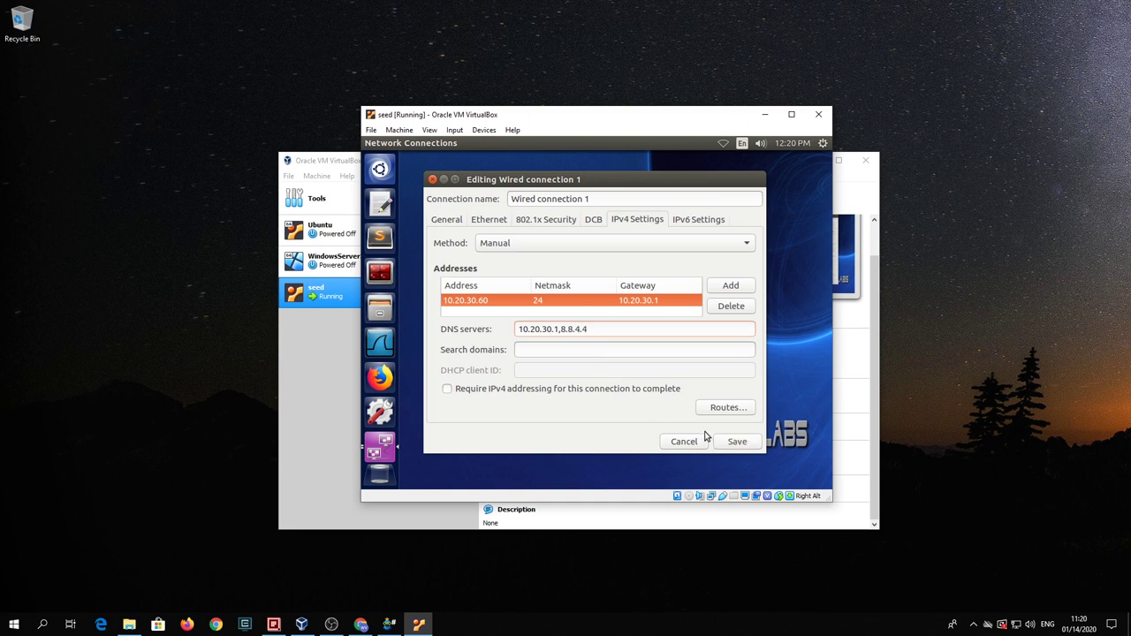
left_click(735, 444)
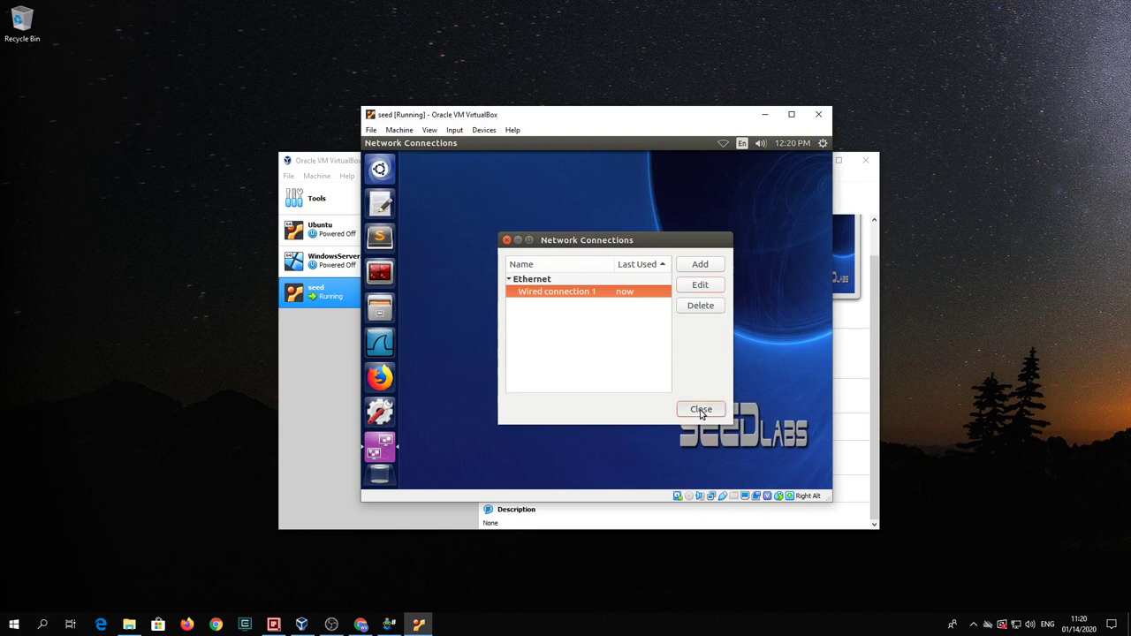
left_click(701, 410)
Reconnect the guest to Wired connection 1 and decline the offered software update.
left_click(722, 144)
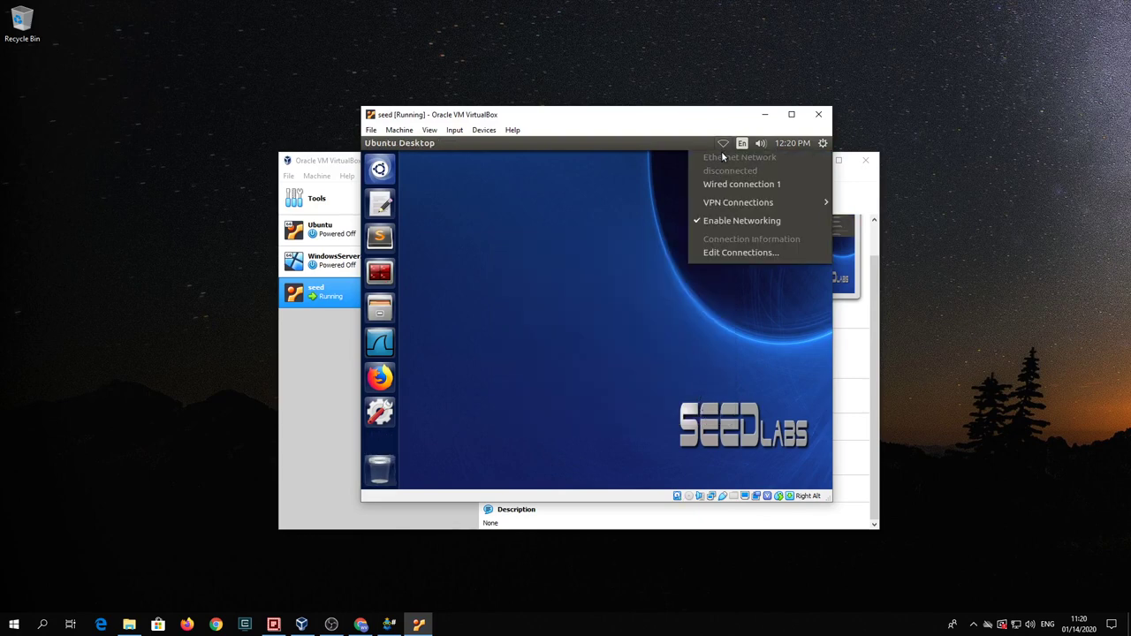
left_click(730, 185)
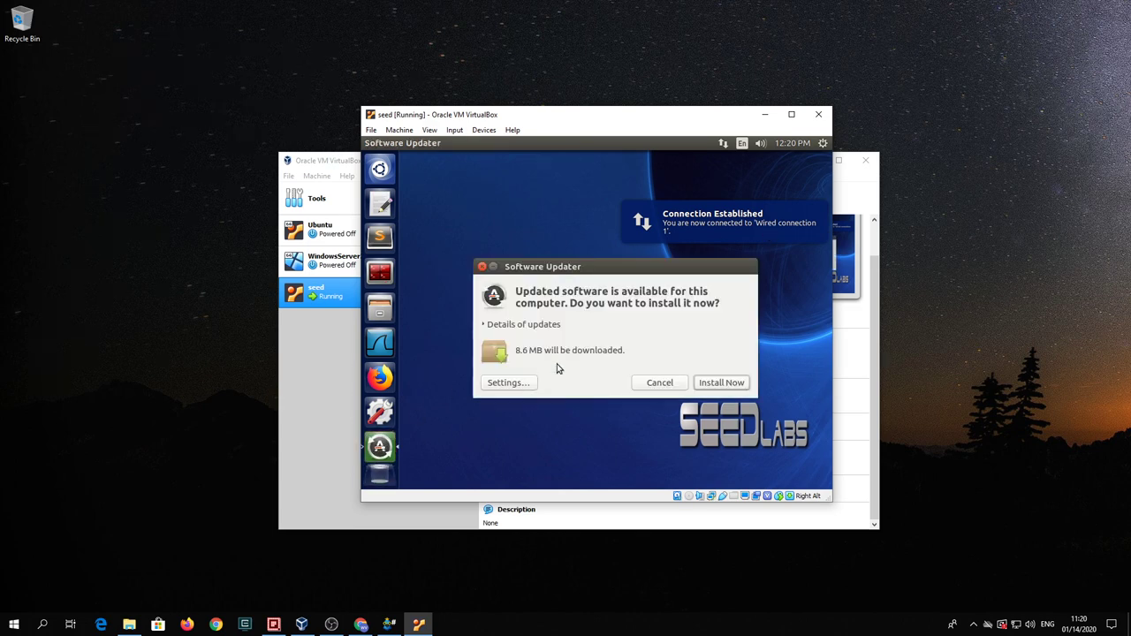
left_click(660, 383)
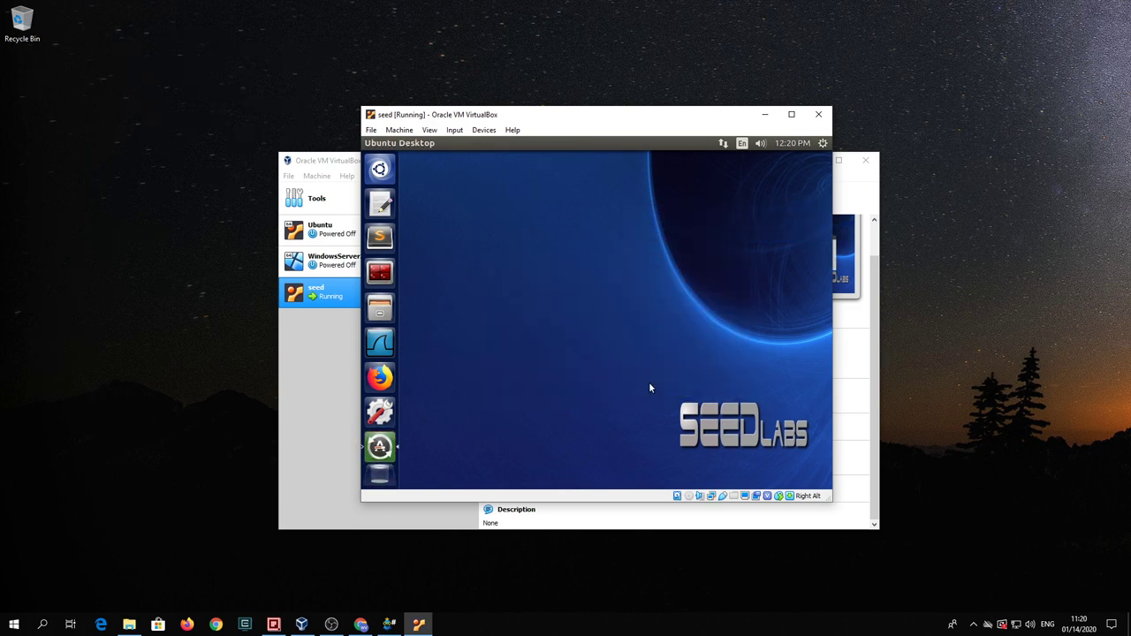
Check the guest's internet access by loading the Firefox start page, dismiss the refresh suggestion and close the browser.
left_click(385, 370)
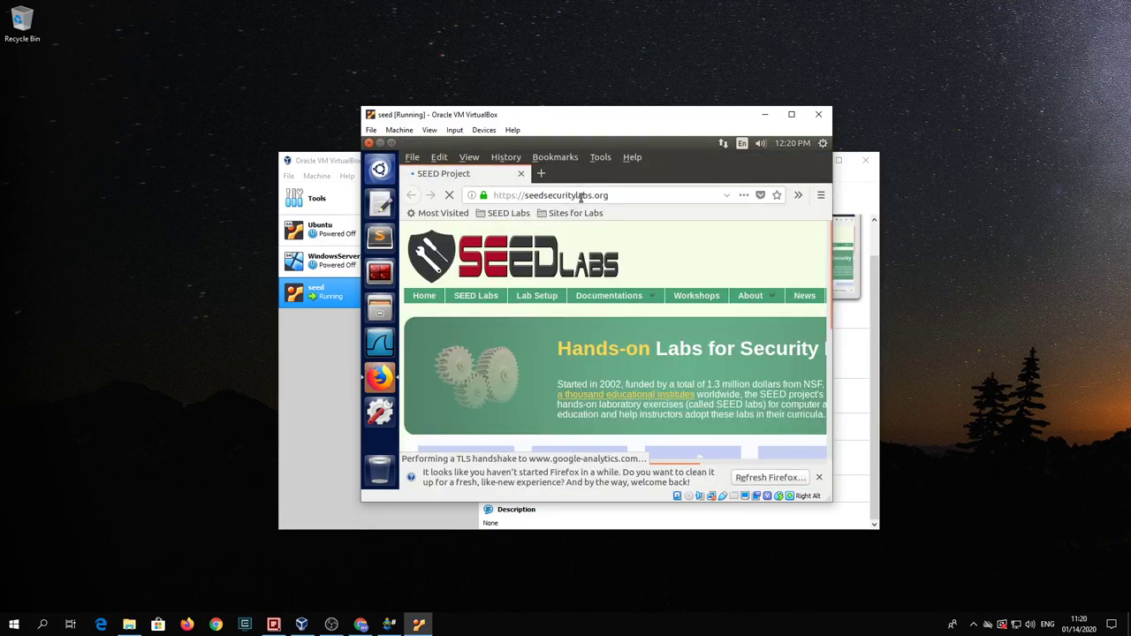
mouse_move(624, 291)
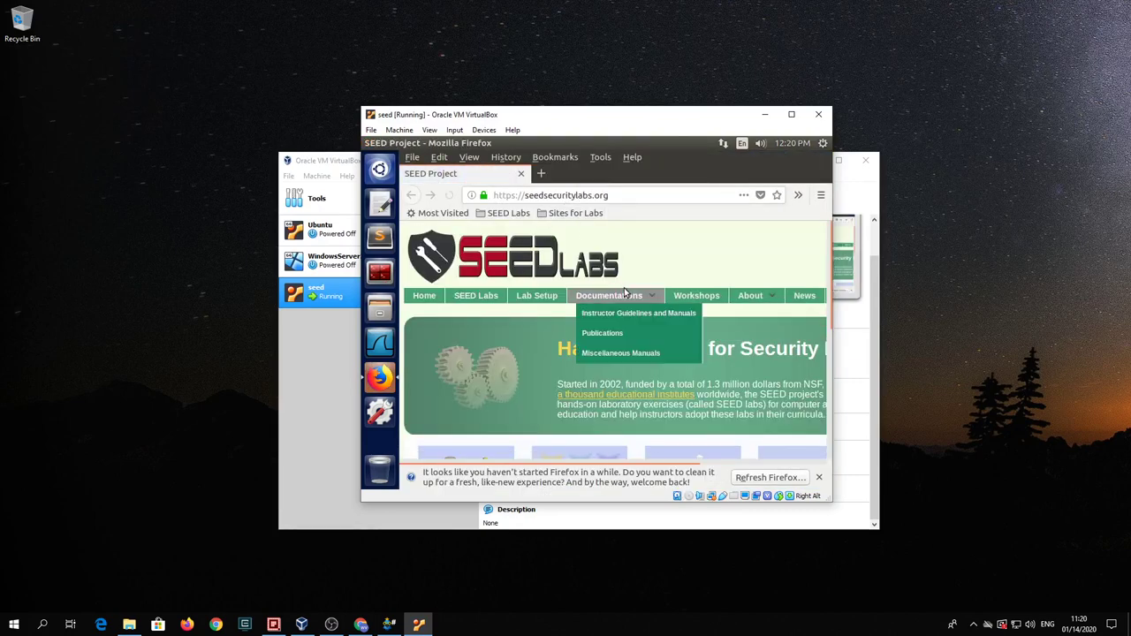
left_click(818, 478)
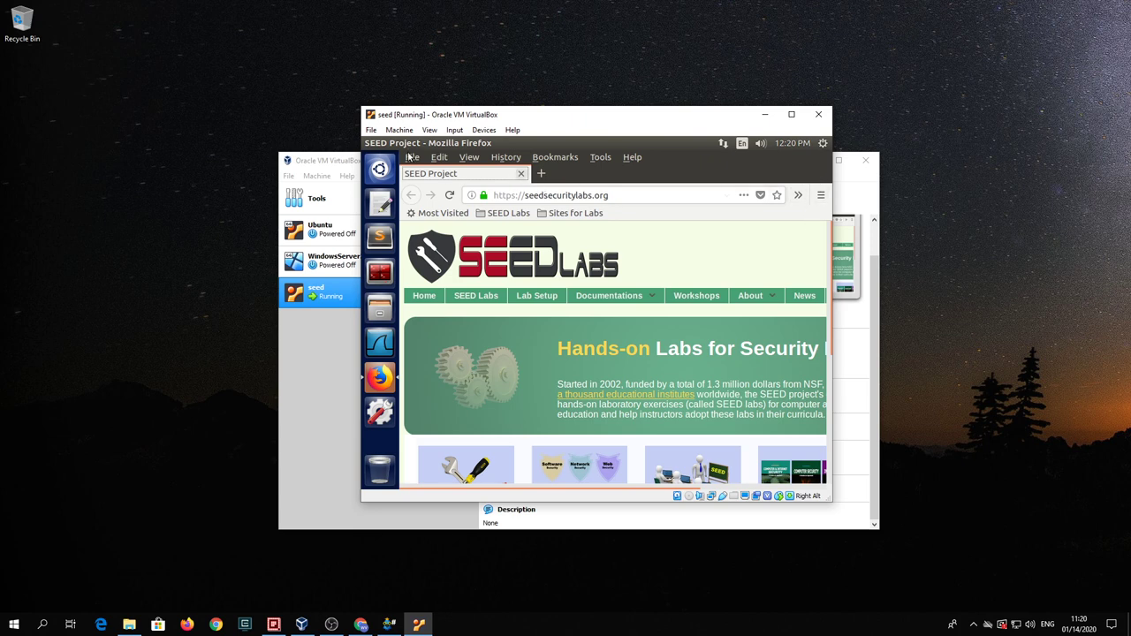
left_click(370, 144)
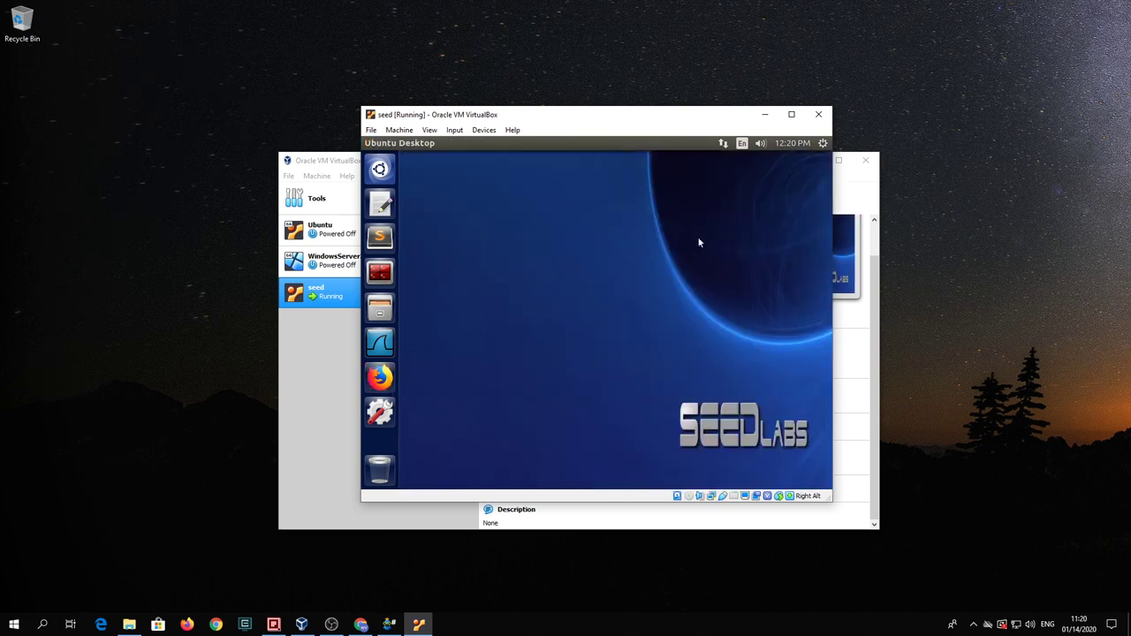
Shut down the Ubuntu guest running in the seed machine.
left_click(822, 144)
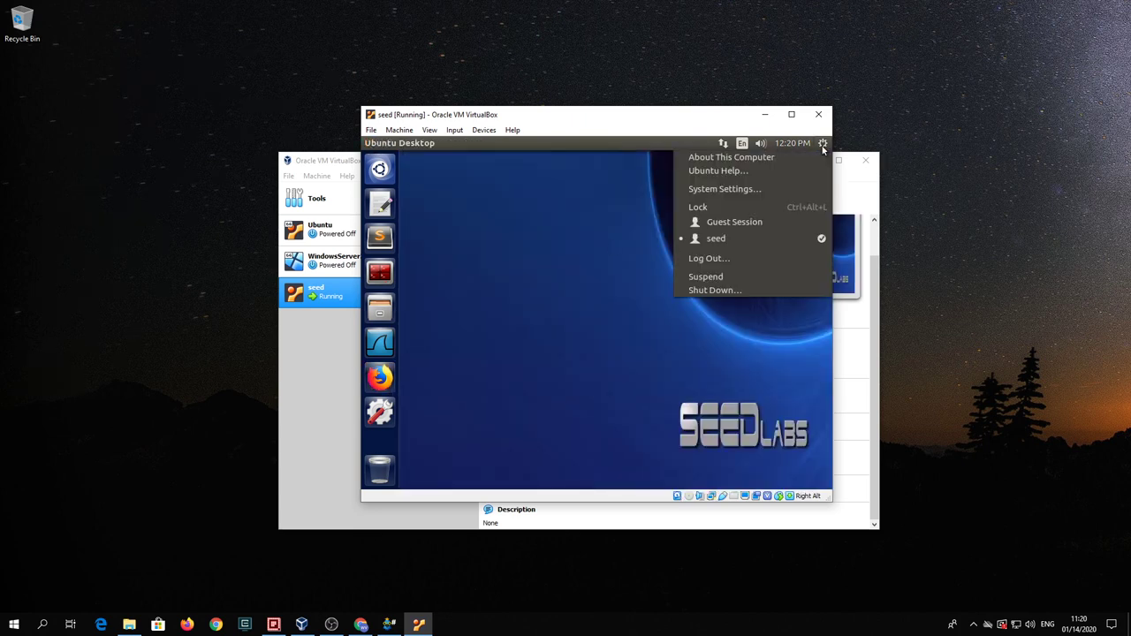
left_click(756, 294)
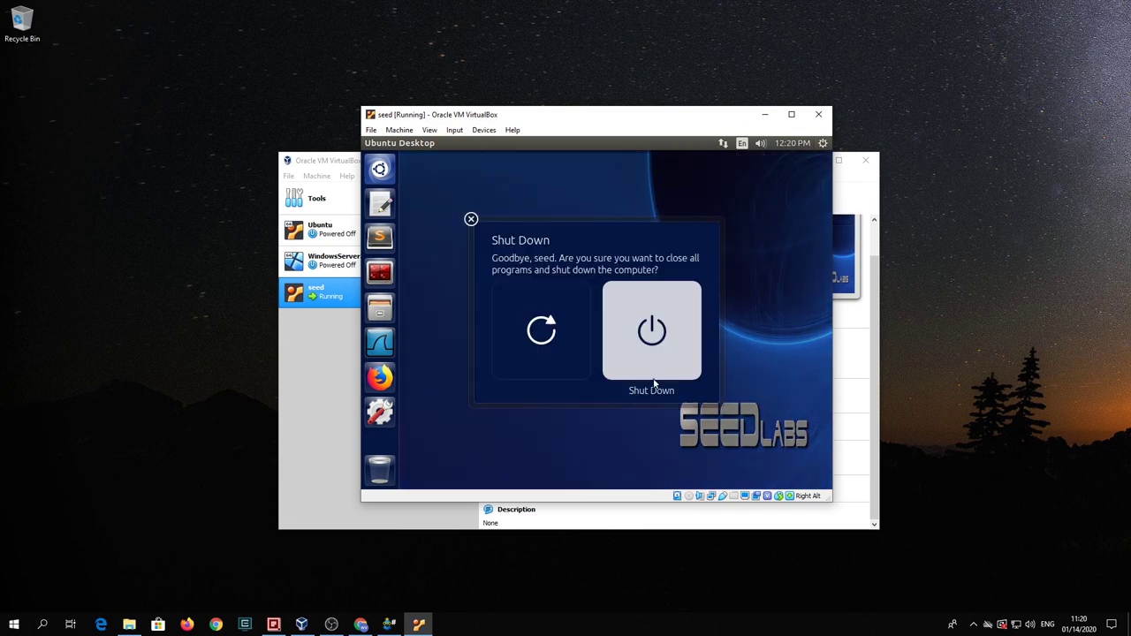
left_click(649, 345)
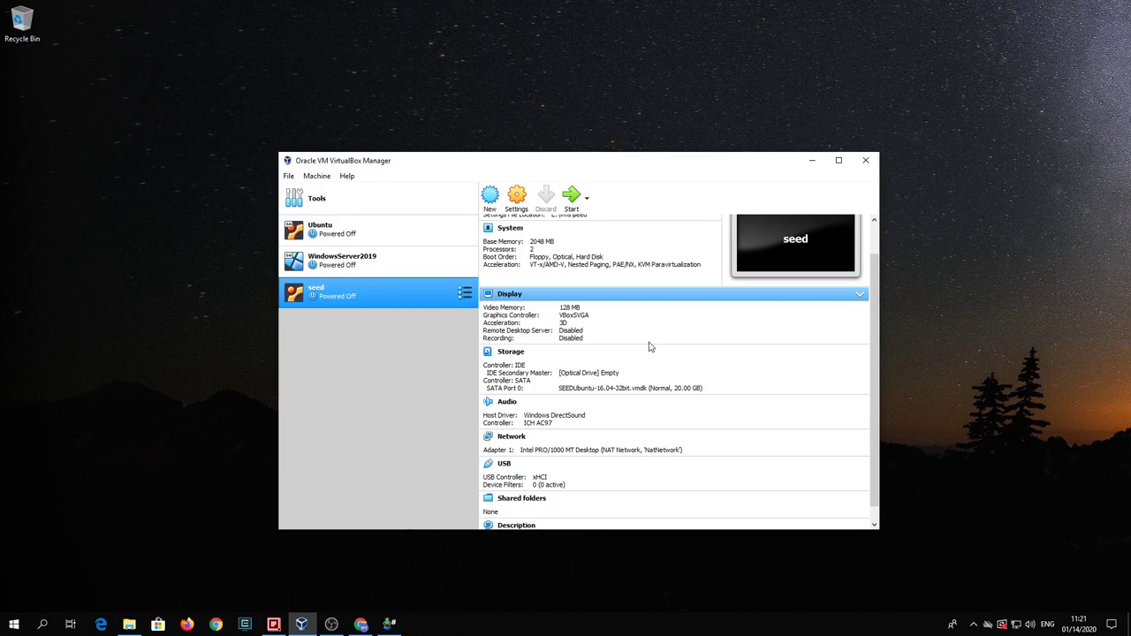
Rename the powered-off seed machine as seed1 in its general settings and save the change.
right_click(355, 301)
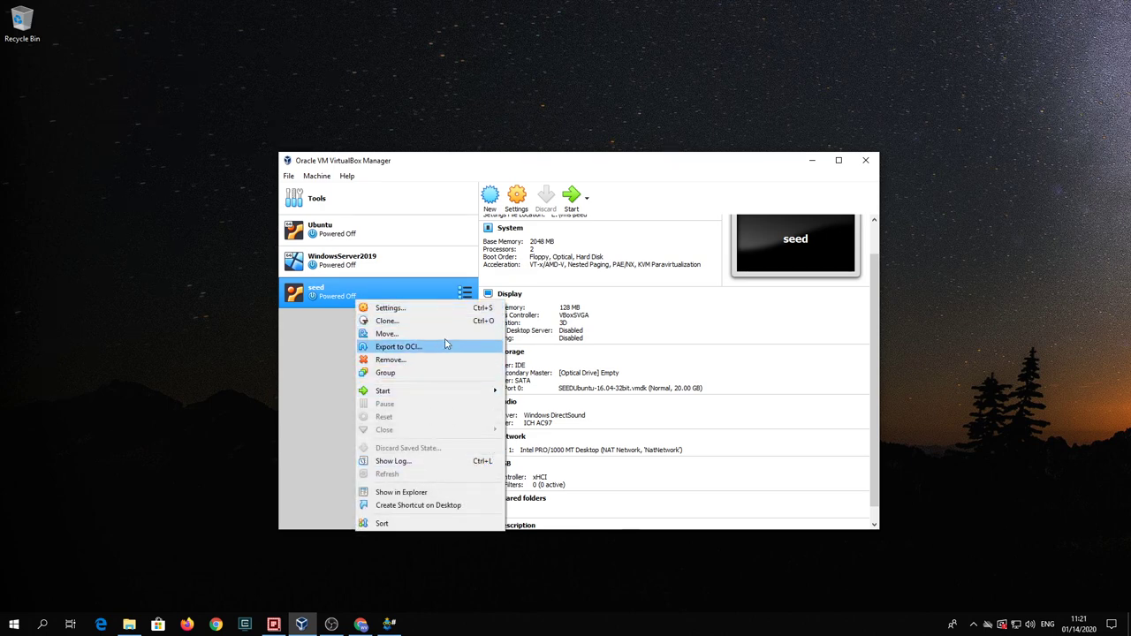
left_click(446, 308)
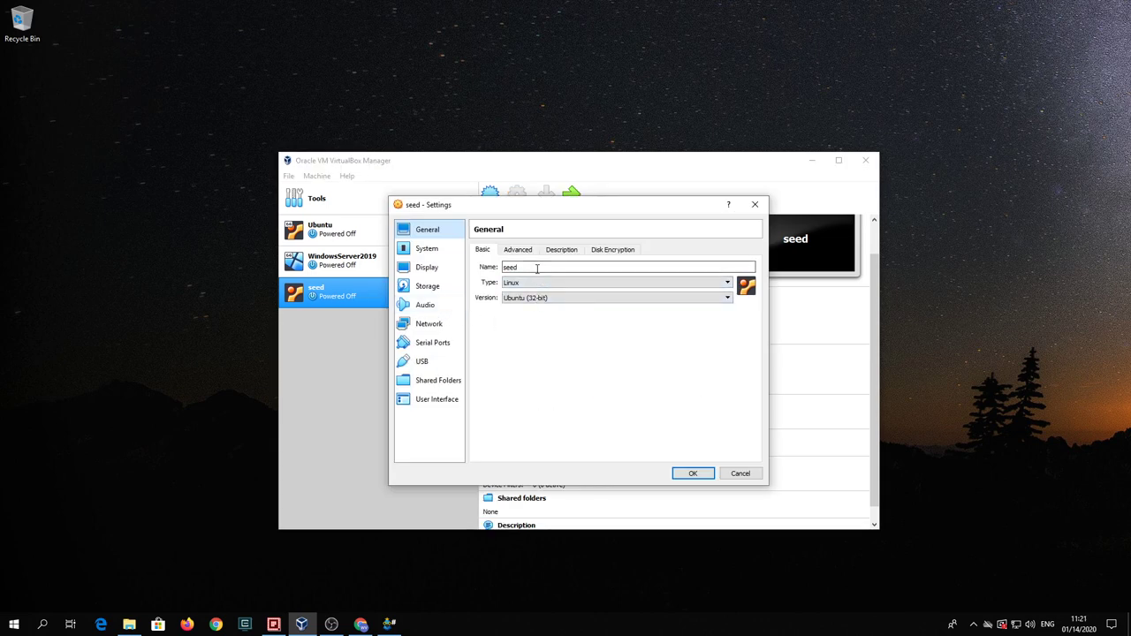
left_click(537, 269)
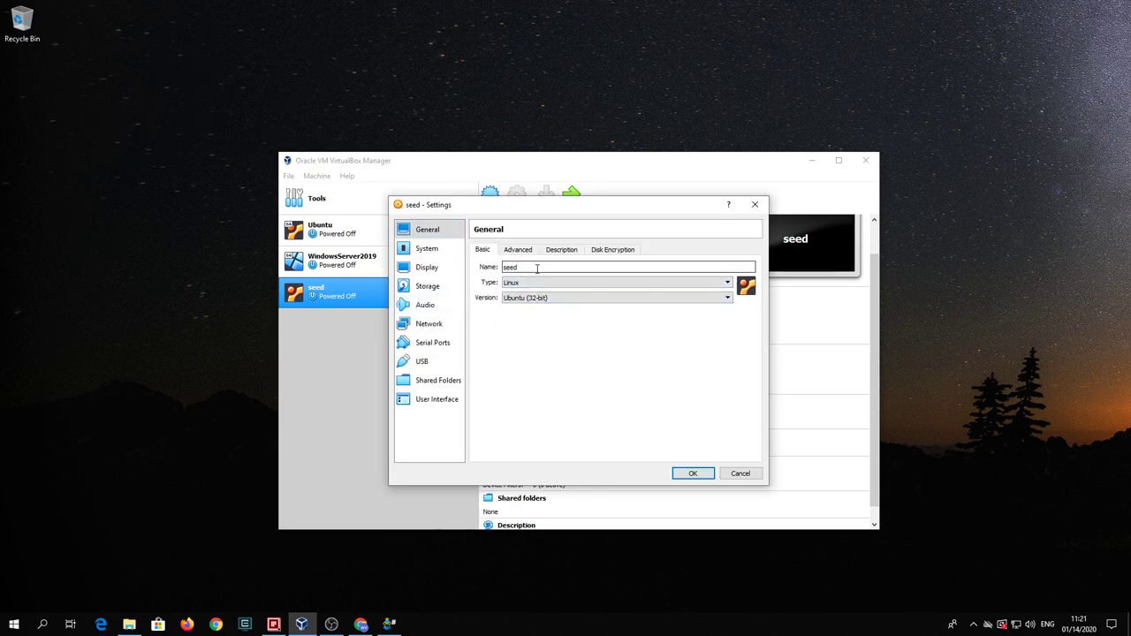
type("1")
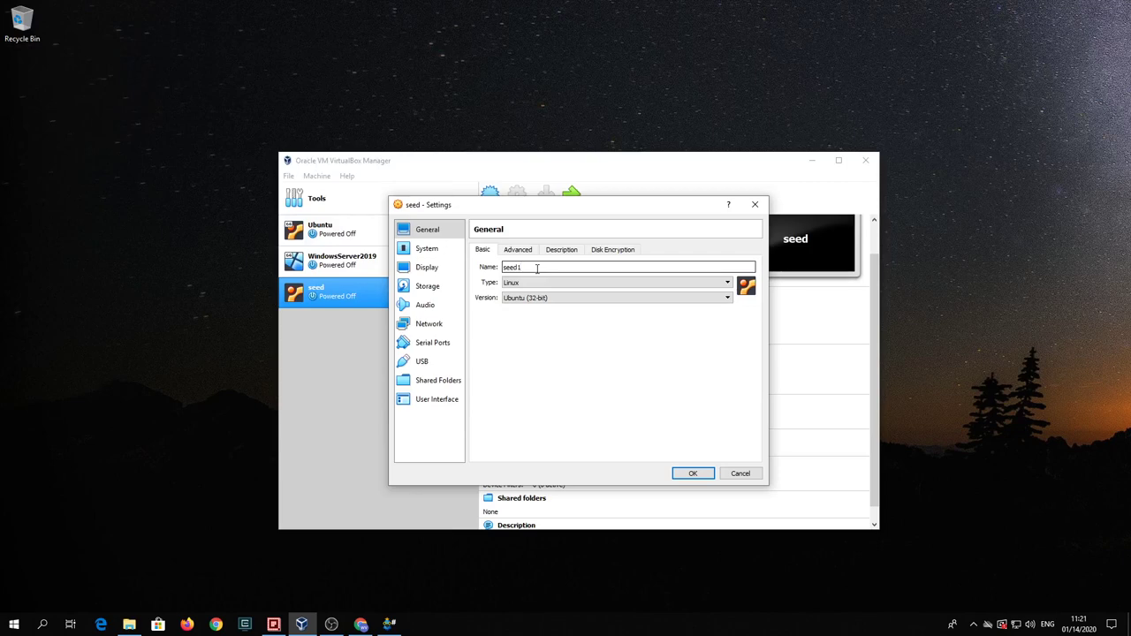
left_click(686, 475)
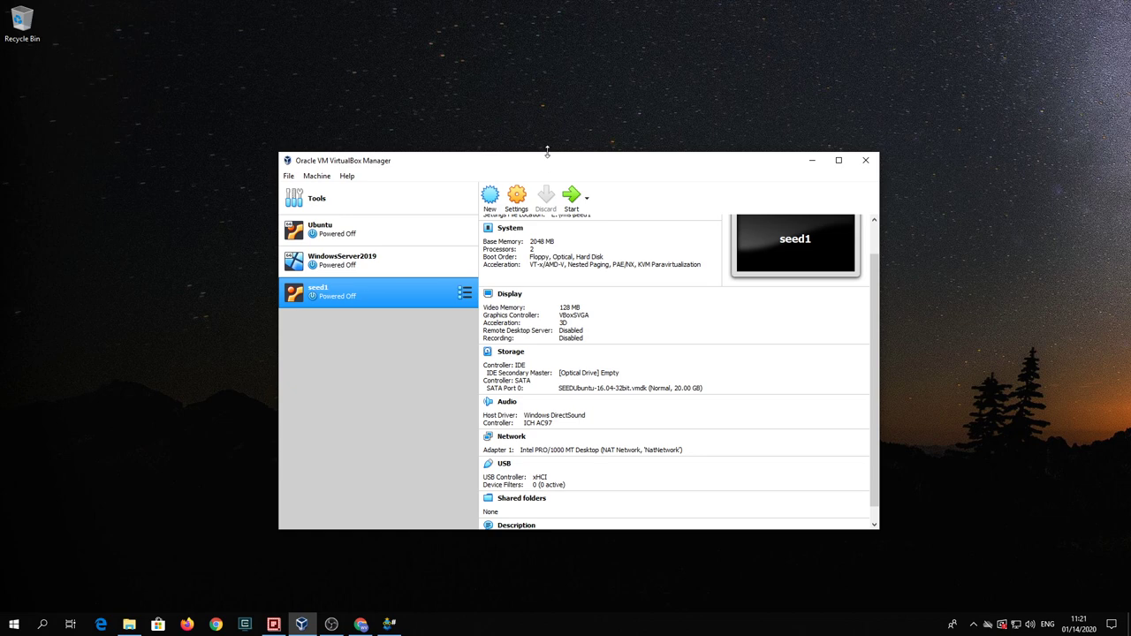
Begin cloning seed1 under the name seed2, with new MAC addresses generated for all network adapters.
left_click_drag(548, 159, 560, 137)
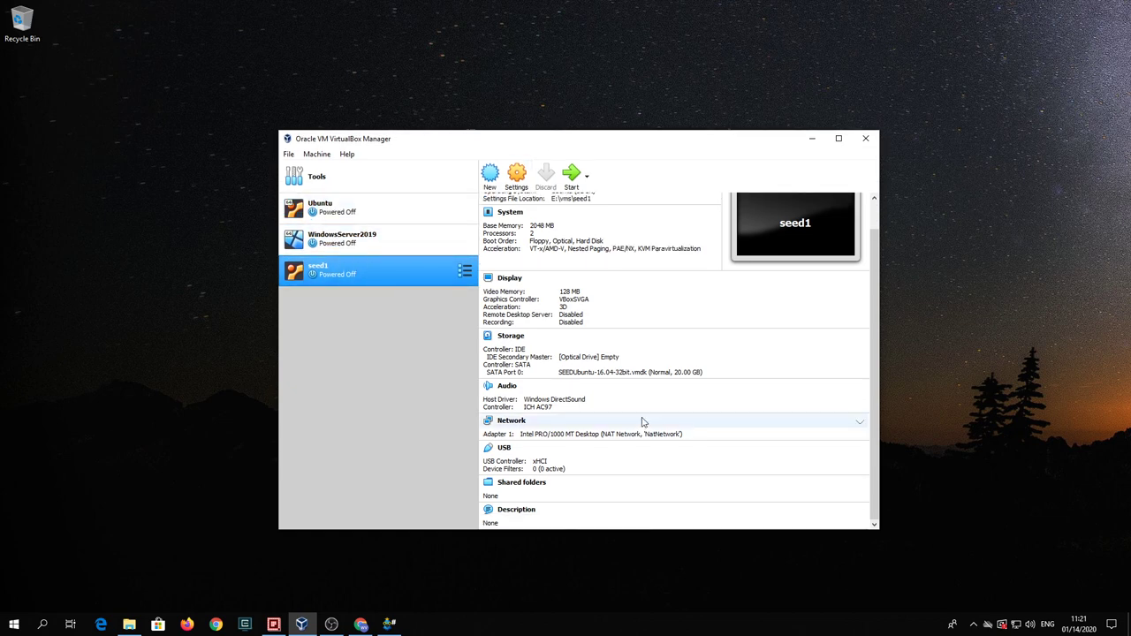
scroll(638, 419, "up", 2)
right_click(377, 275)
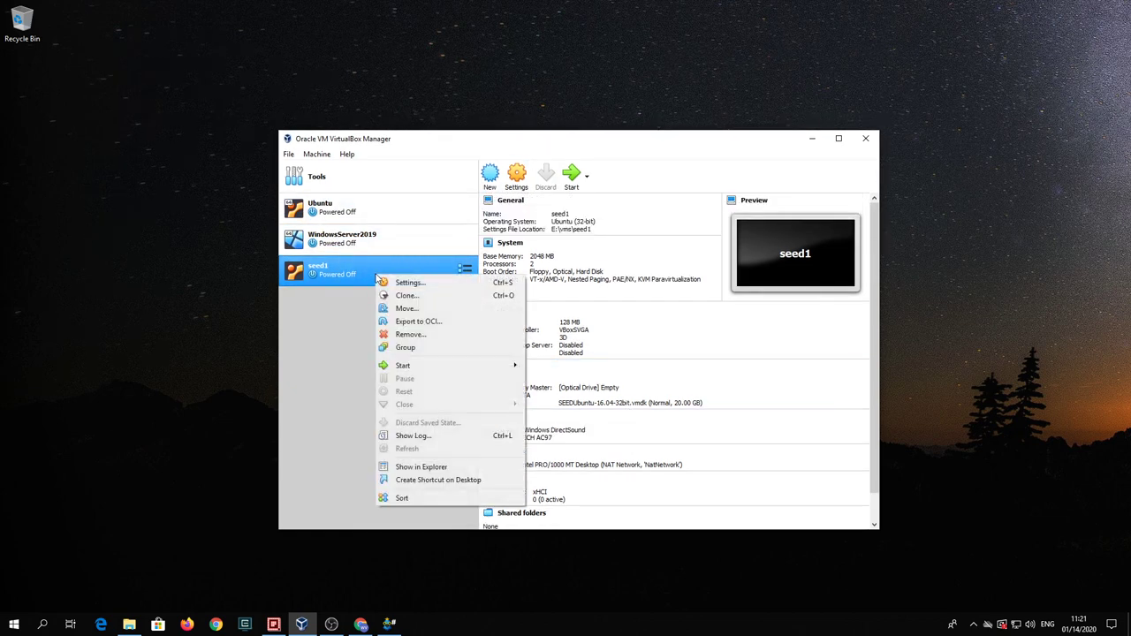
left_click(472, 297)
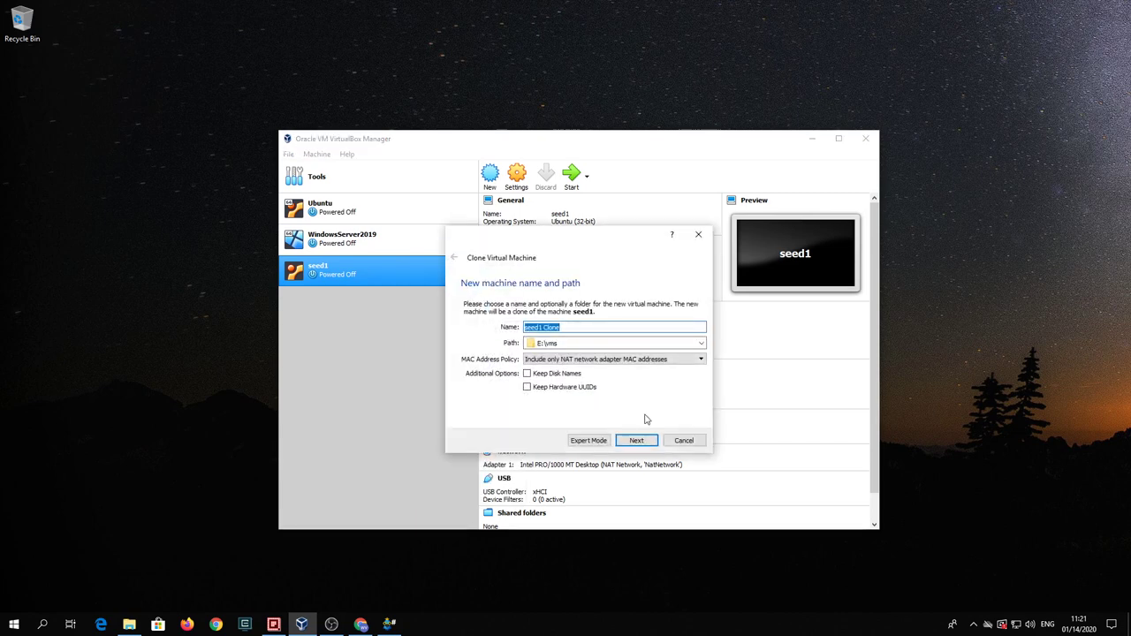
type("seed2")
left_click(674, 363)
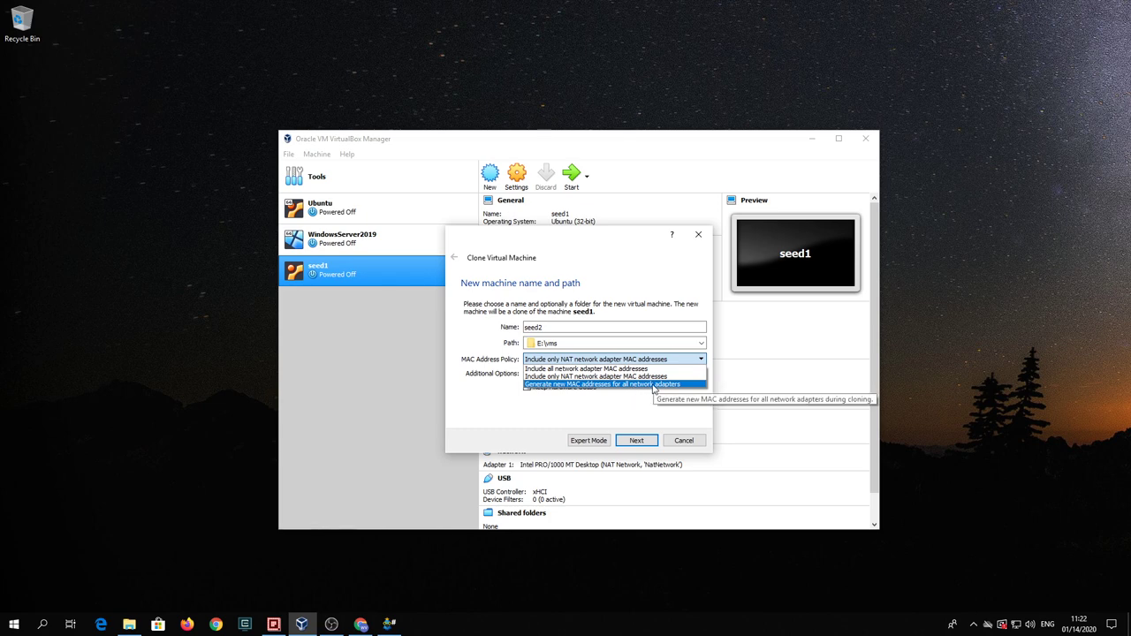
left_click(594, 385)
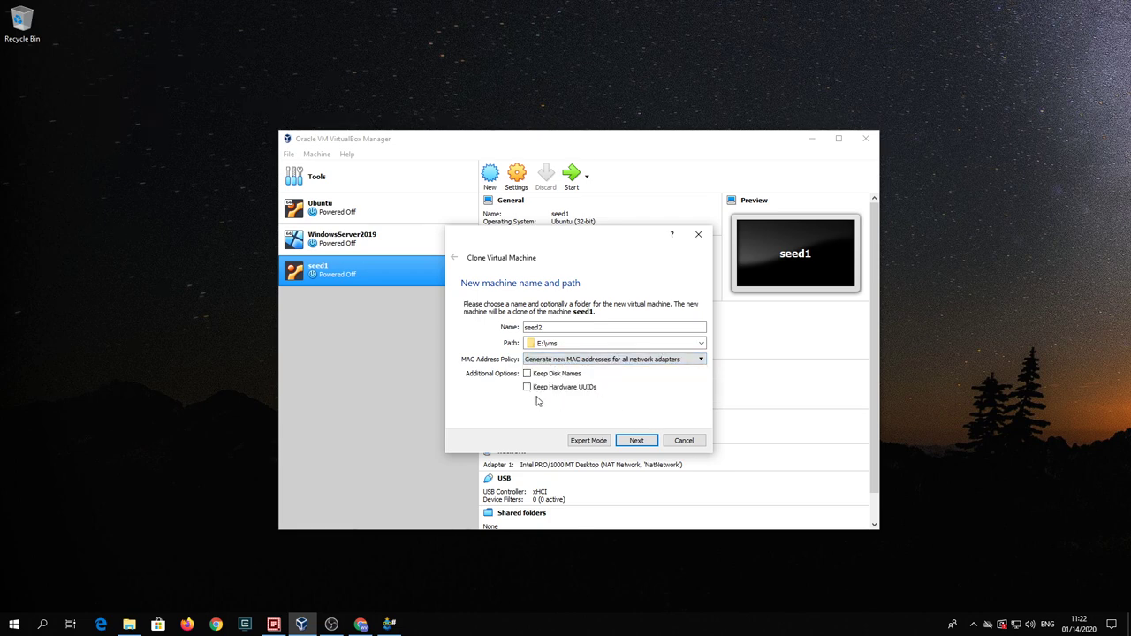
Choose the full clone type for seed2 and create the clone.
left_click(637, 441)
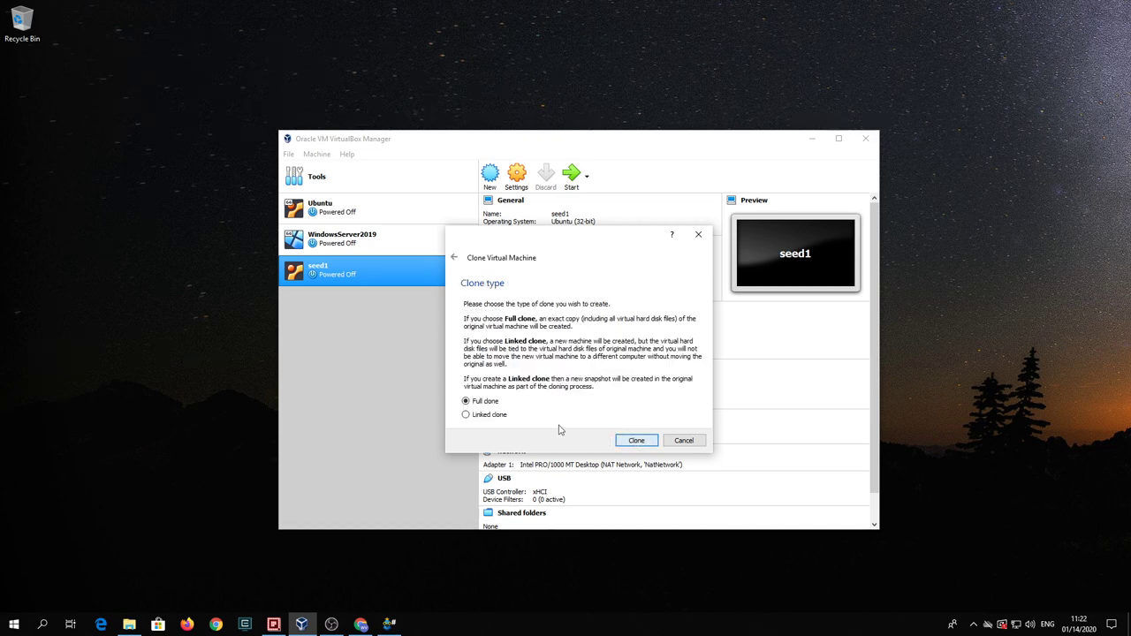
left_click(466, 401)
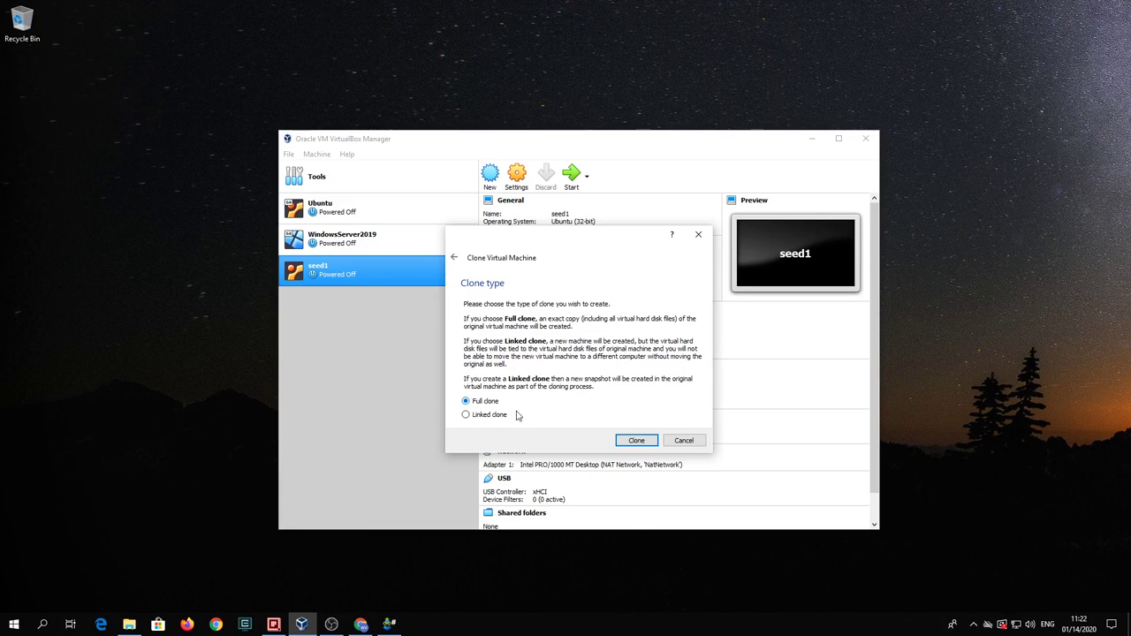
left_click(630, 443)
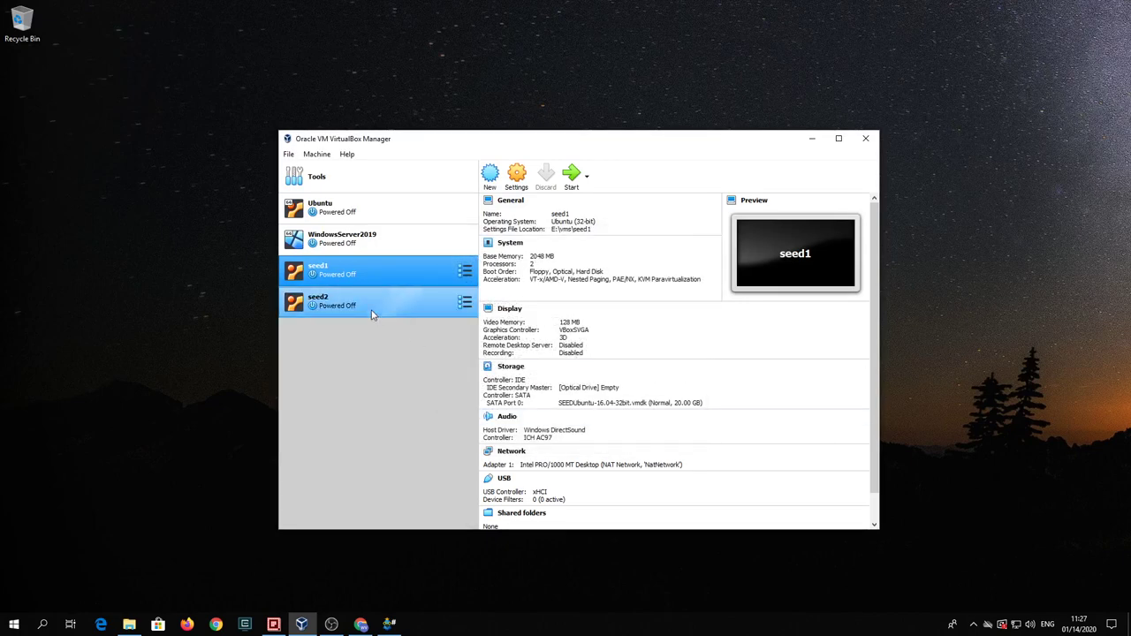
Begin a second clone of seed1 and name it seed3.
left_click(372, 314)
left_click(386, 272)
right_click(386, 272)
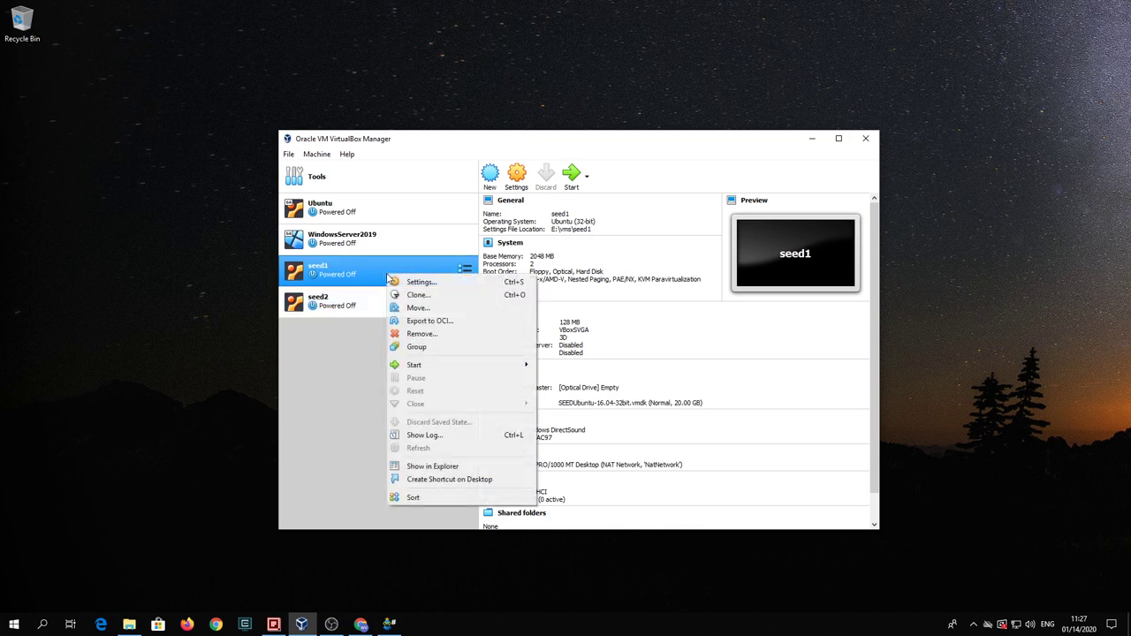
left_click(474, 299)
left_click(572, 327)
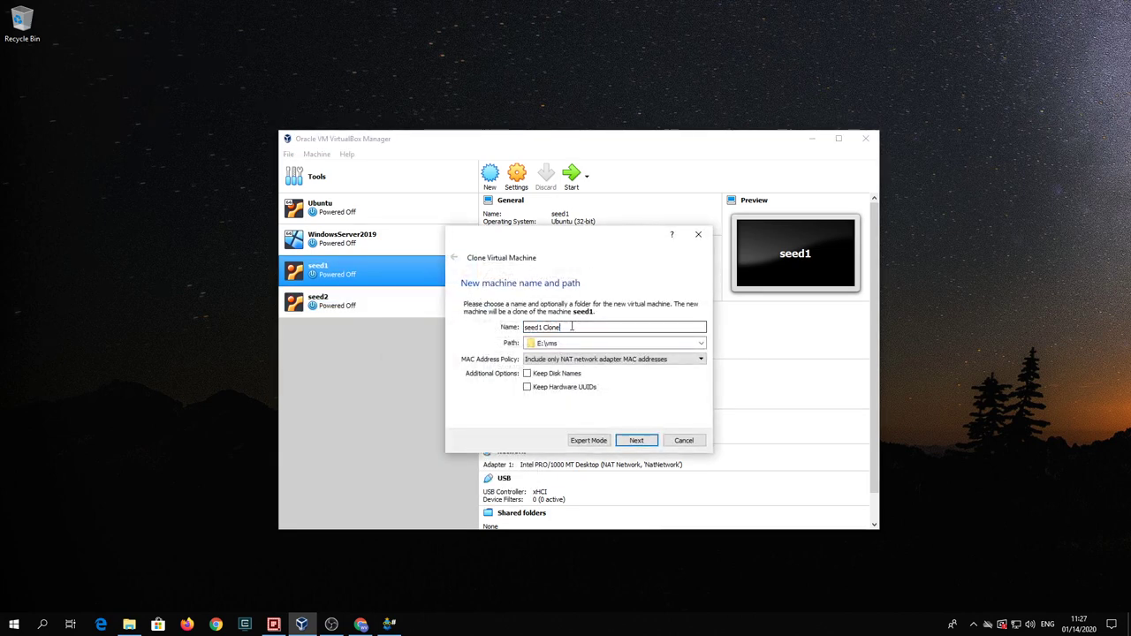
key("BackSpace")
key("BackSpace")
key("BackSpace")
key("BackSpace")
key("BackSpace")
key("BackSpace")
key("BackSpace")
type("3")
Set seed3 to generate new MAC addresses for all network adapters and create it as a full clone.
left_click(612, 360)
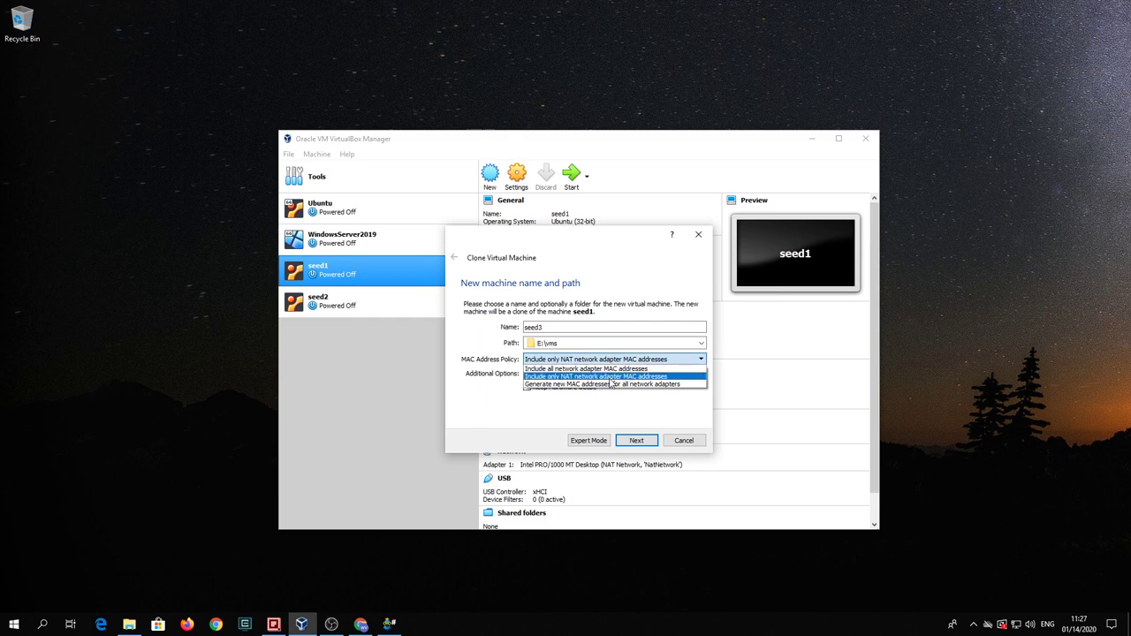
left_click(611, 384)
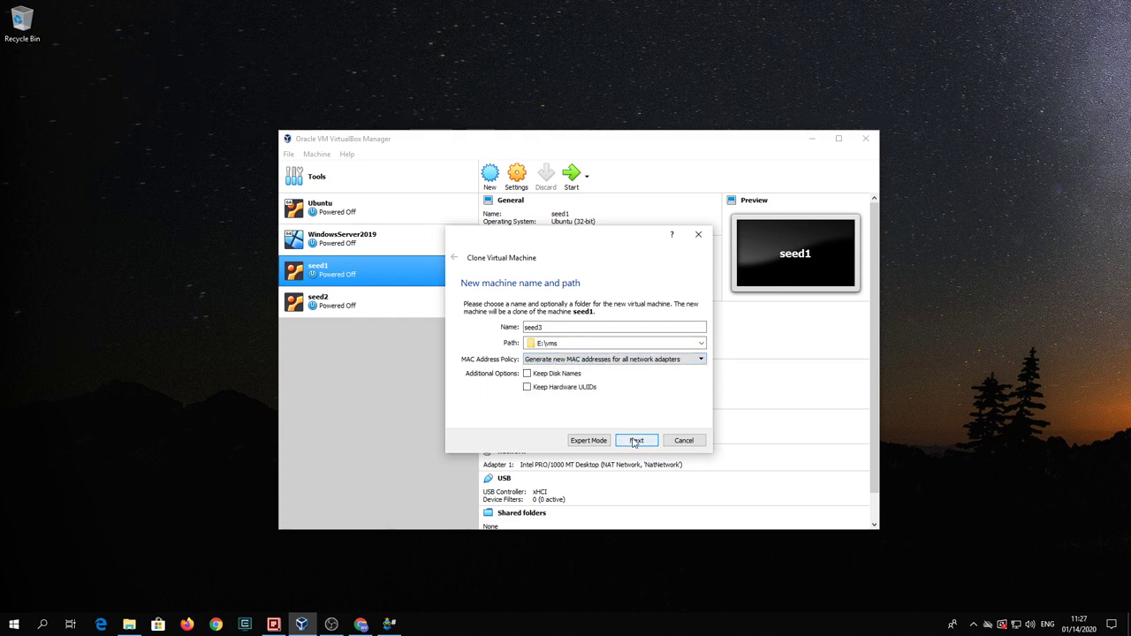
left_click(636, 442)
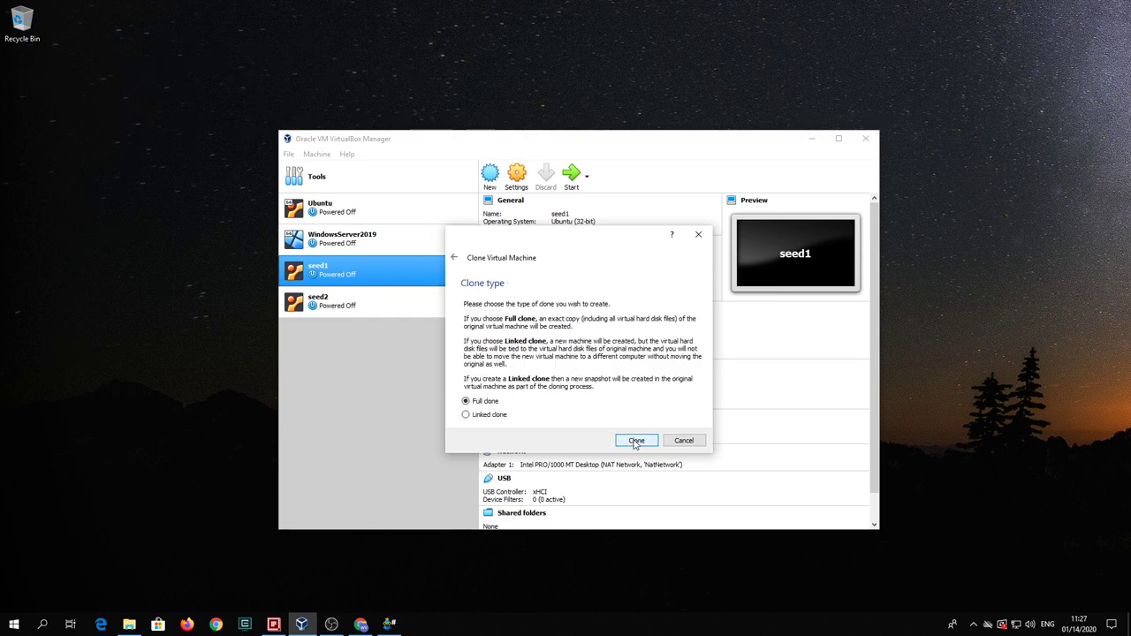
left_click(636, 441)
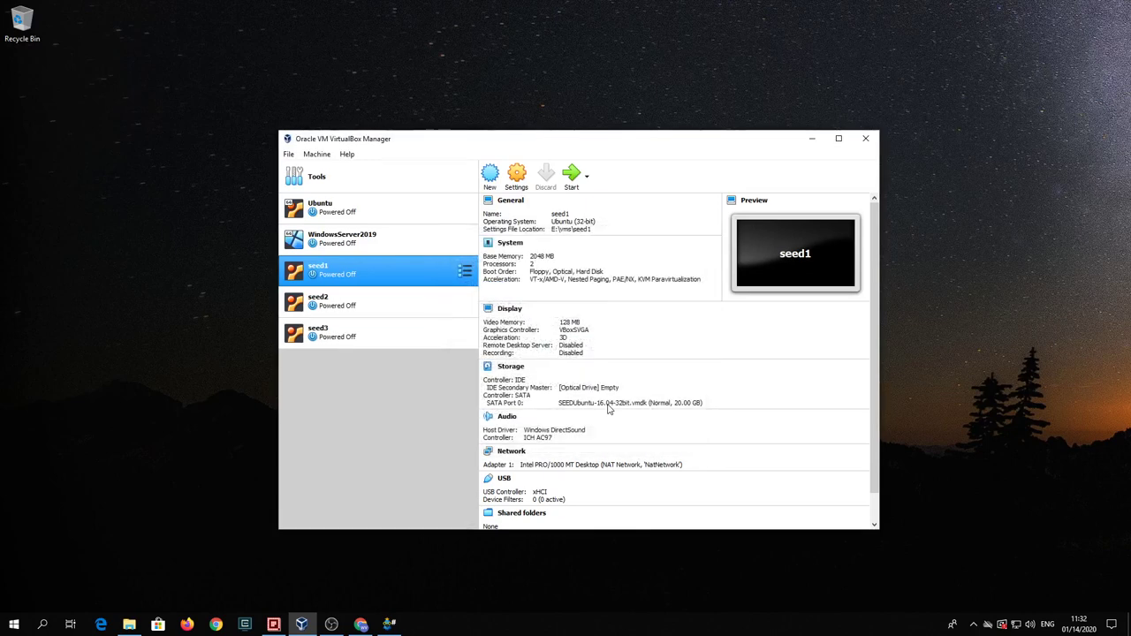
Start the seed3 machine and move its window away from the machine list.
left_click(405, 314)
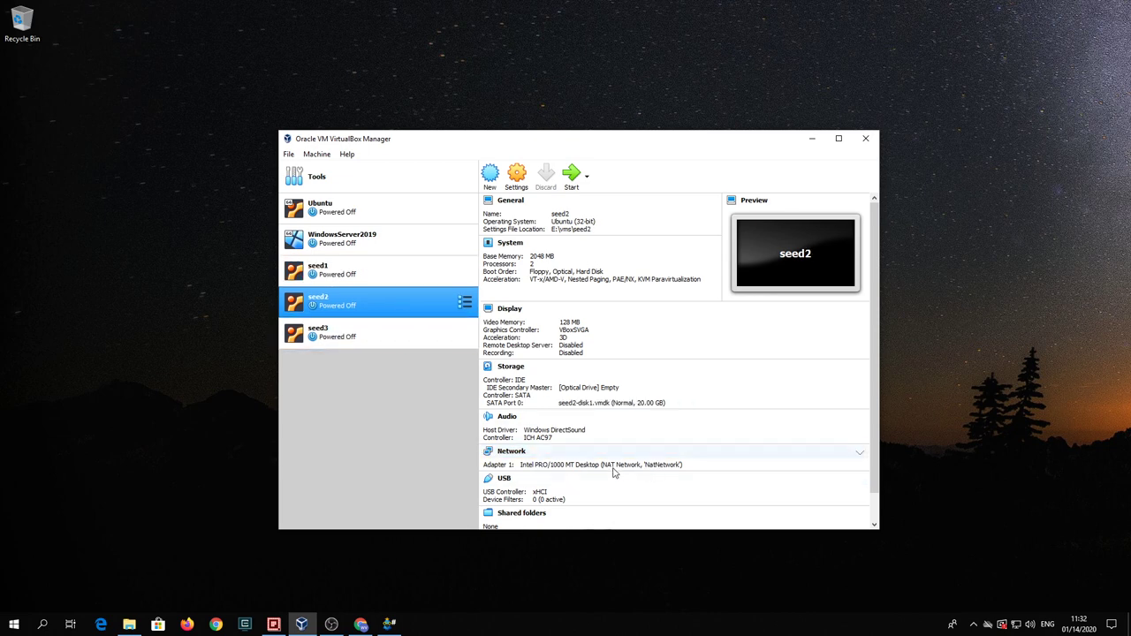
left_click(392, 344)
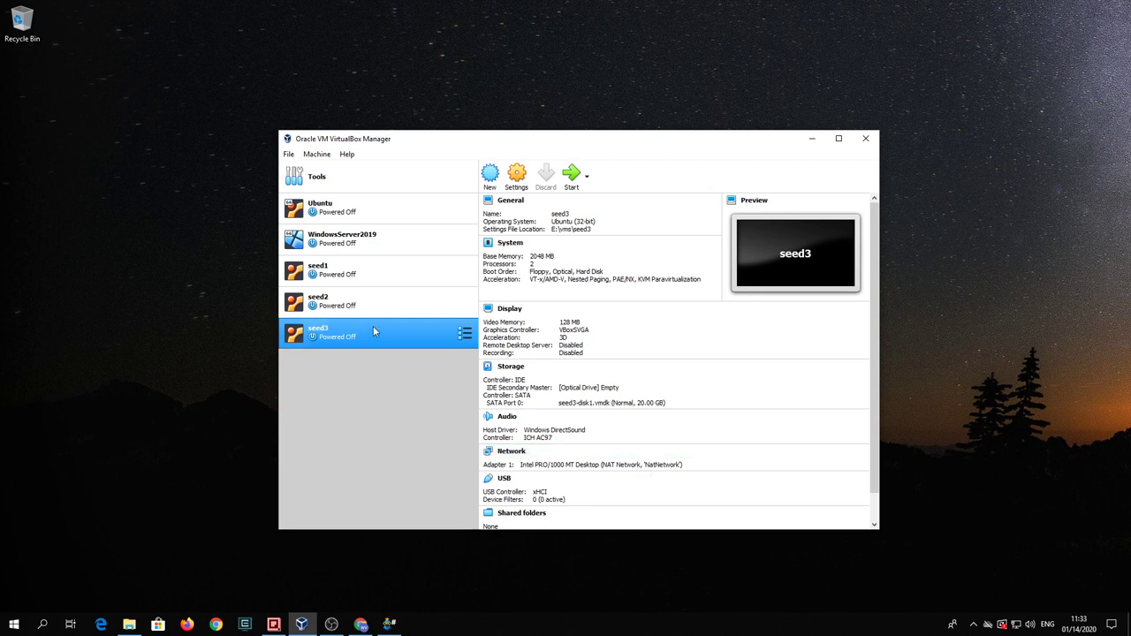
left_click(571, 176)
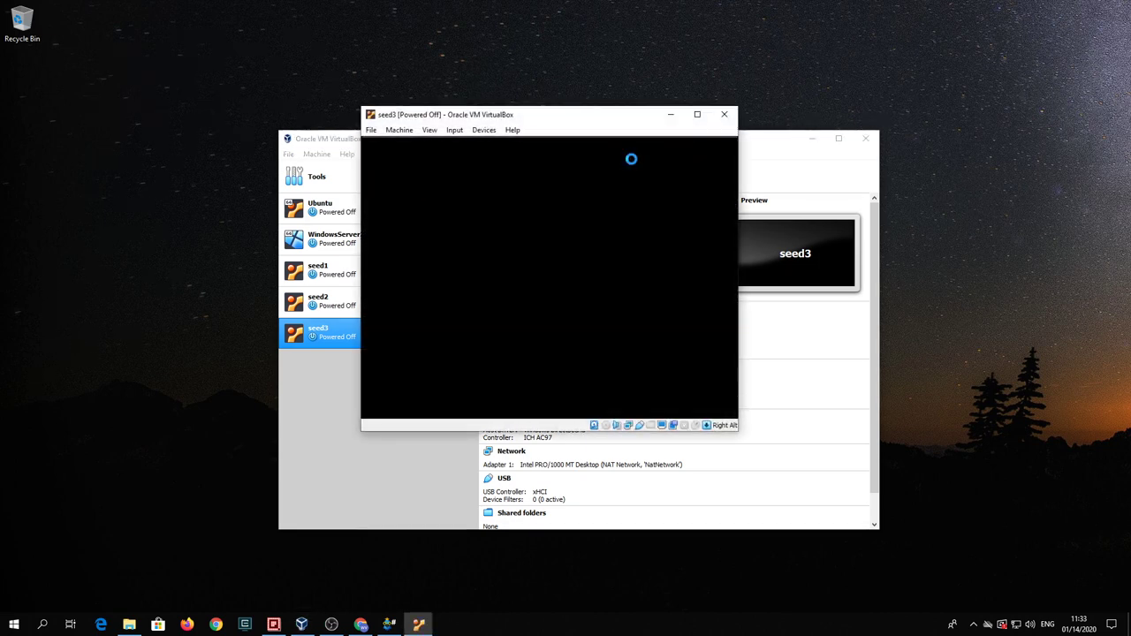
left_click_drag(542, 120, 890, 270)
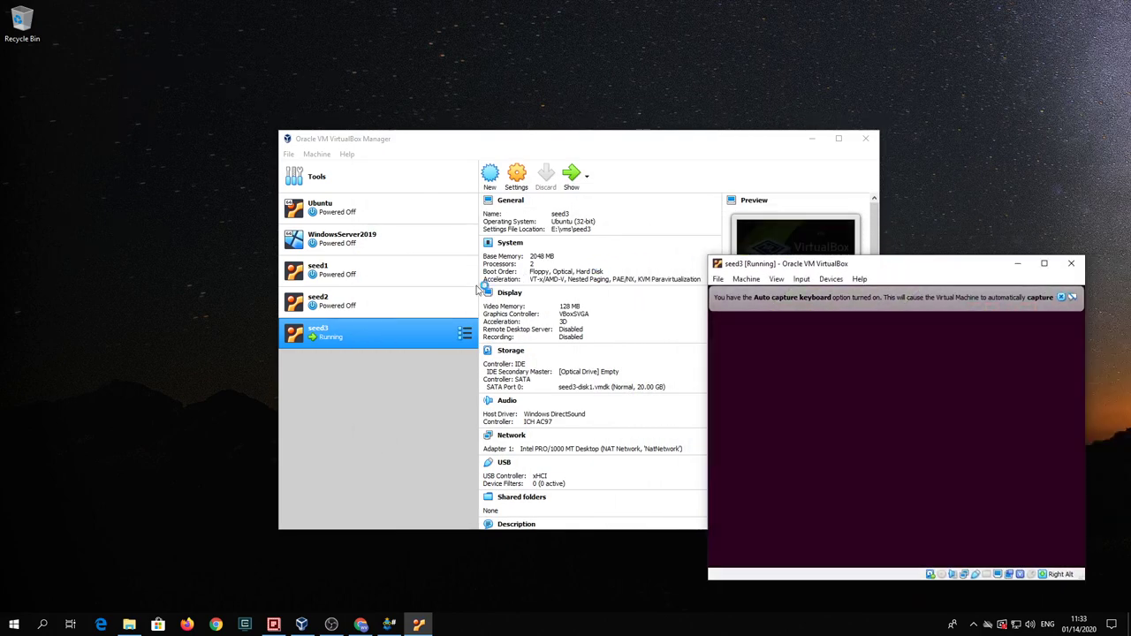
Start the seed2 and seed1 machines, then minimize the VirtualBox Manager window.
left_click(368, 299)
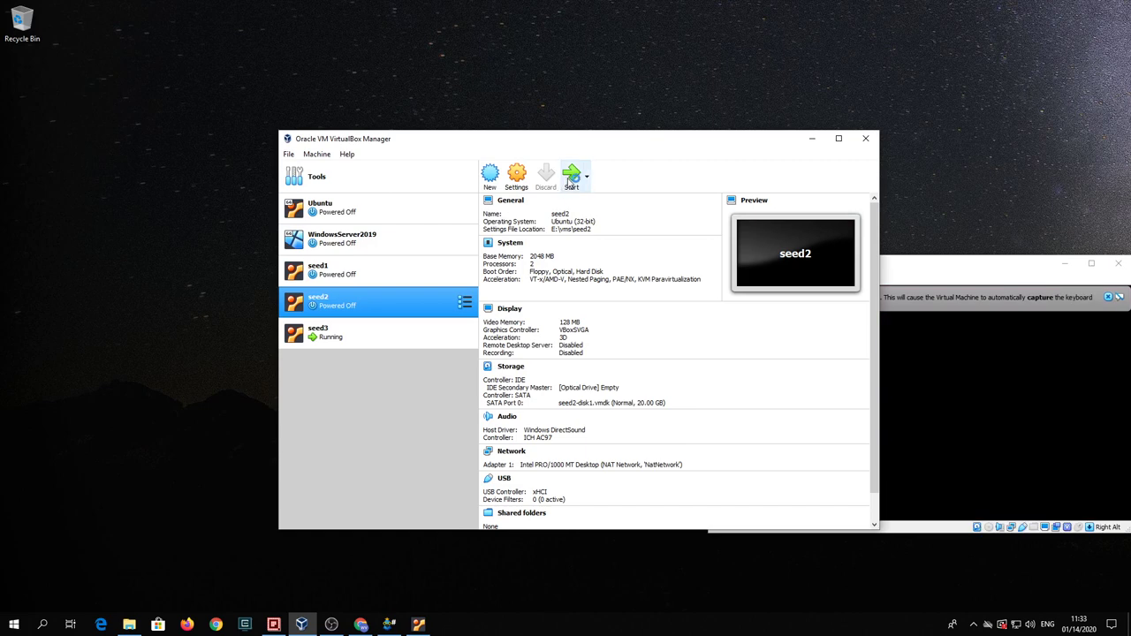
left_click(572, 176)
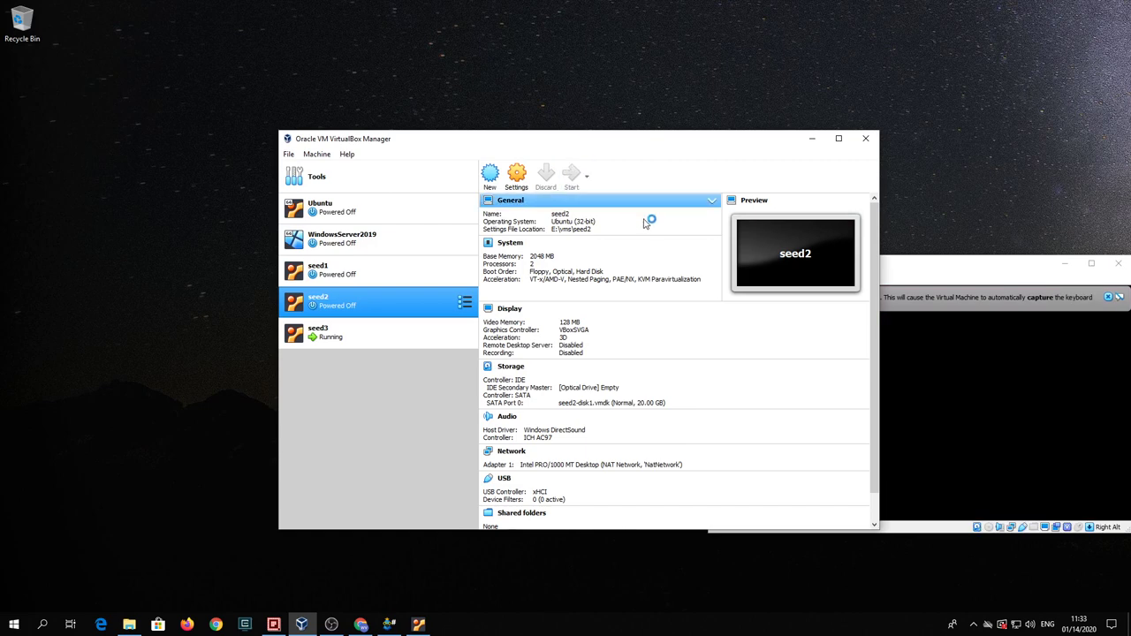
left_click(356, 268)
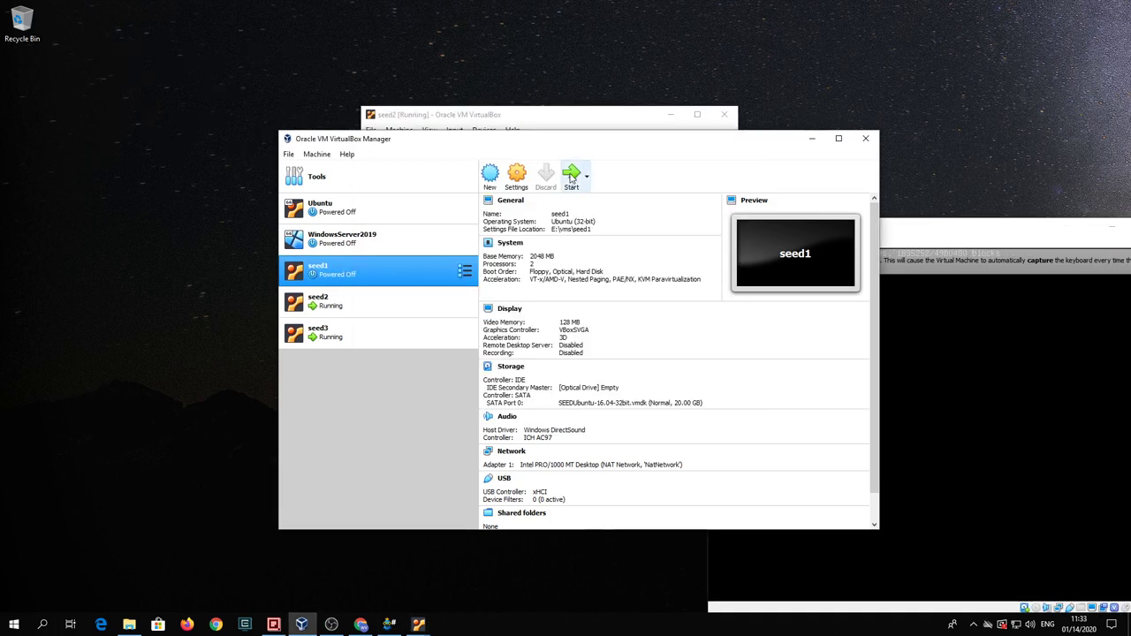
left_click(571, 179)
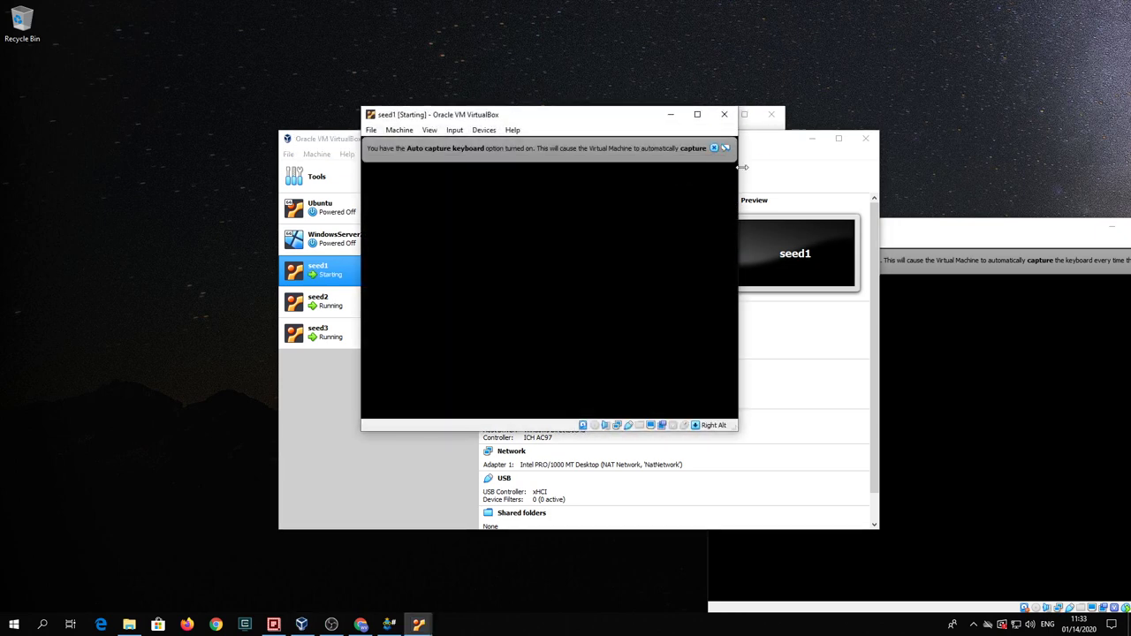
left_click(812, 140)
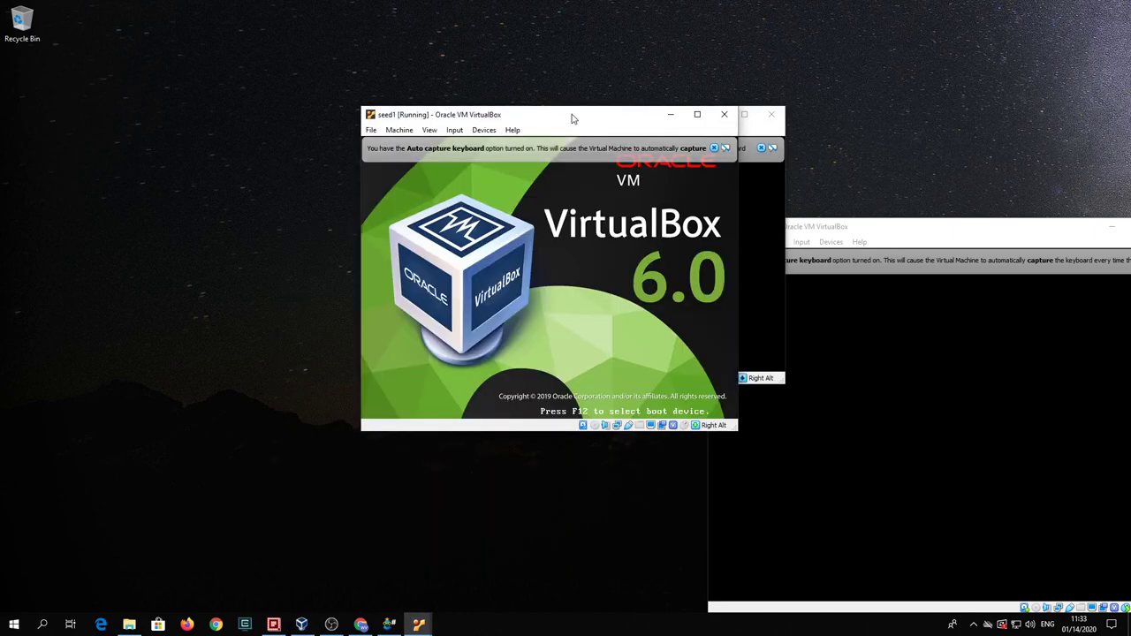
Spread the seed1, seed2 and seed3 windows across the desktop and dismiss the keyboard-capture notice in seed3.
left_click_drag(573, 119, 249, 118)
left_click(537, 121)
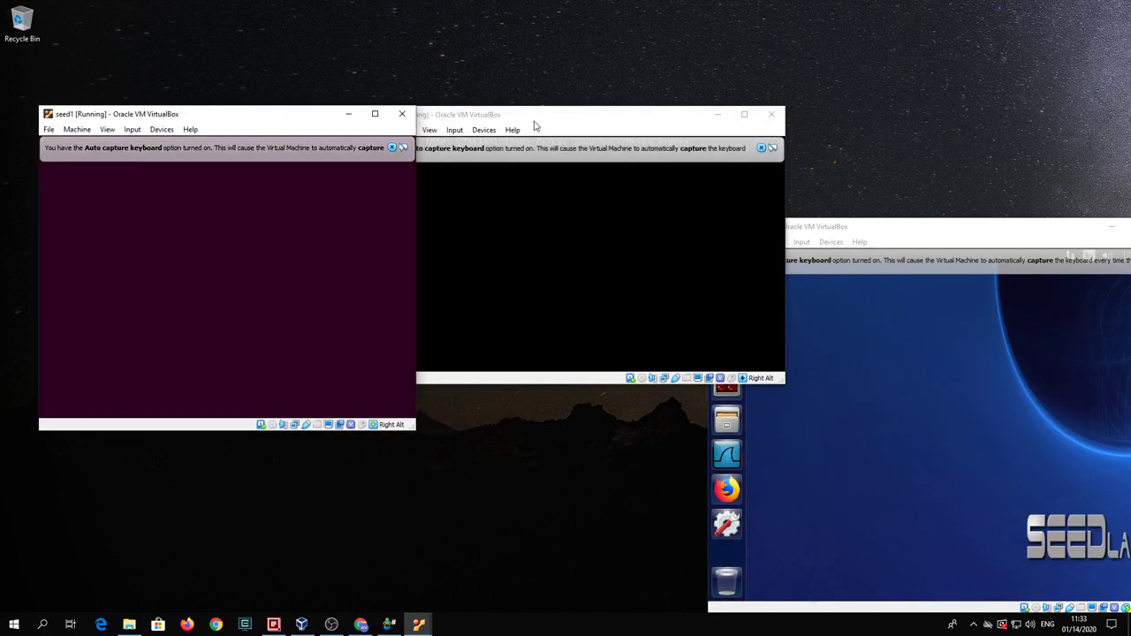
left_click_drag(542, 120, 602, 147)
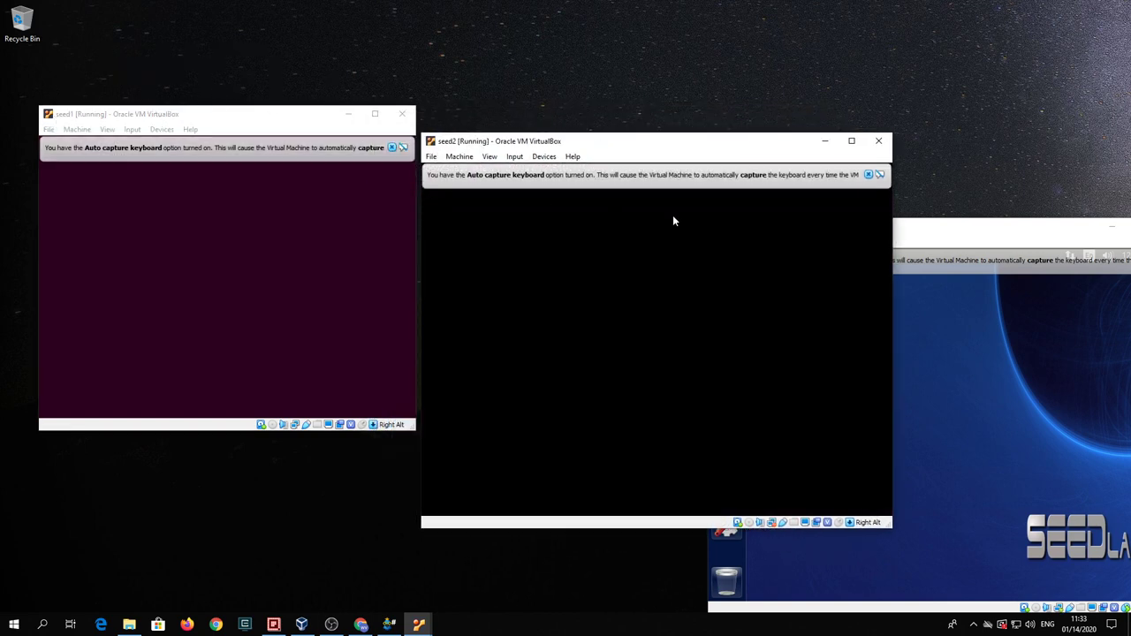
left_click(930, 232)
left_click_drag(912, 233, 833, 214)
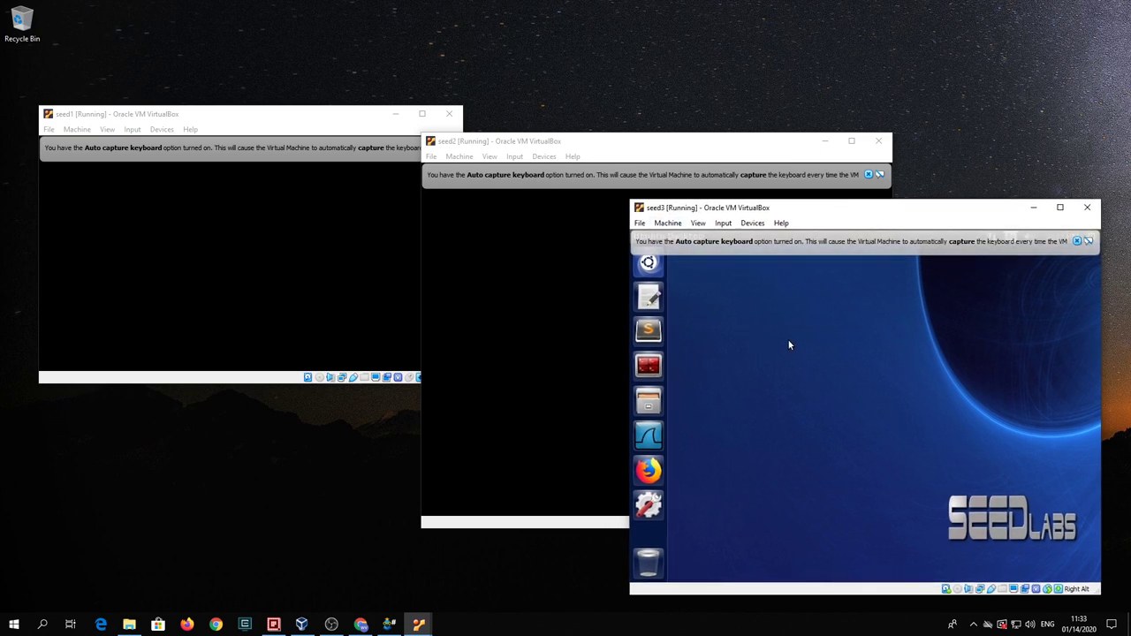
left_click(1077, 242)
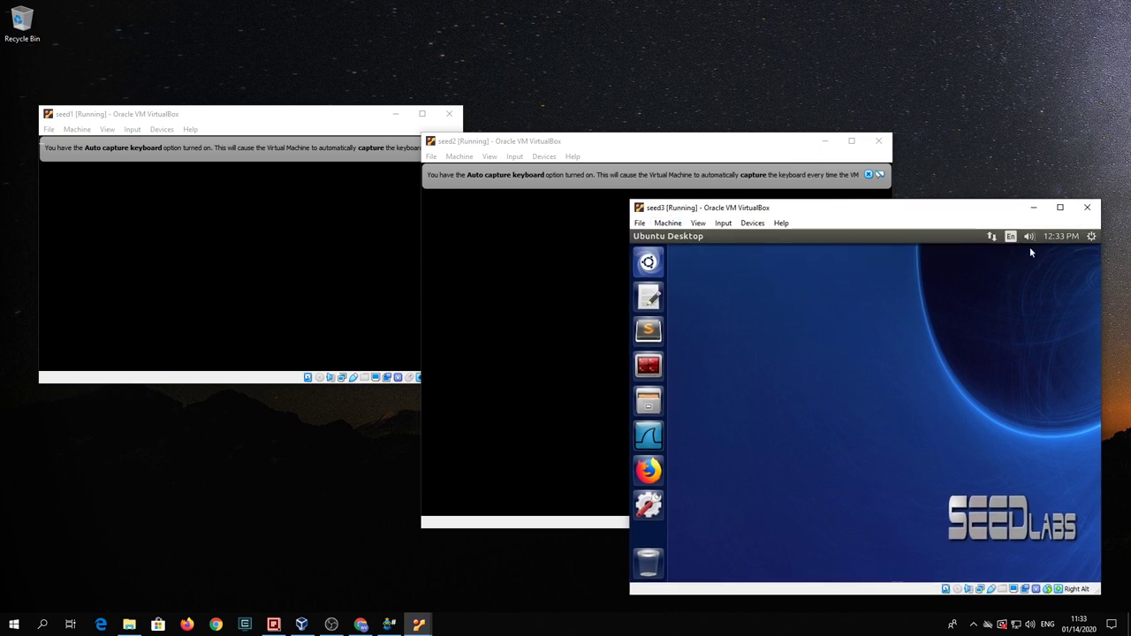
Disconnect seed3 from its Ethernet network and open the network connections editor.
left_click(992, 237)
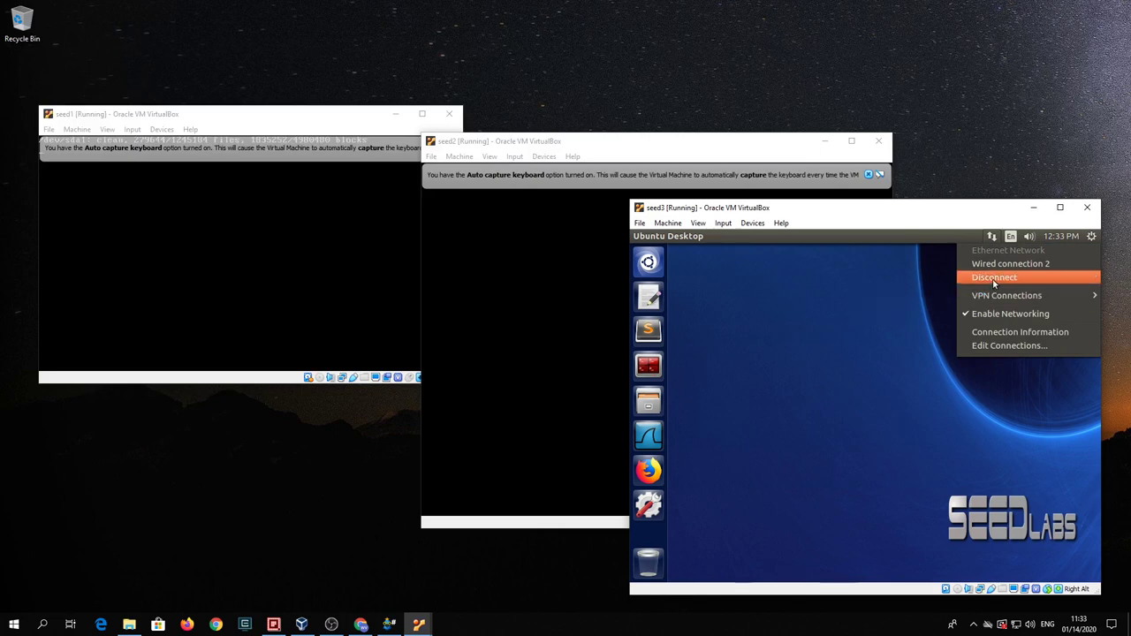
left_click(994, 279)
left_click(991, 236)
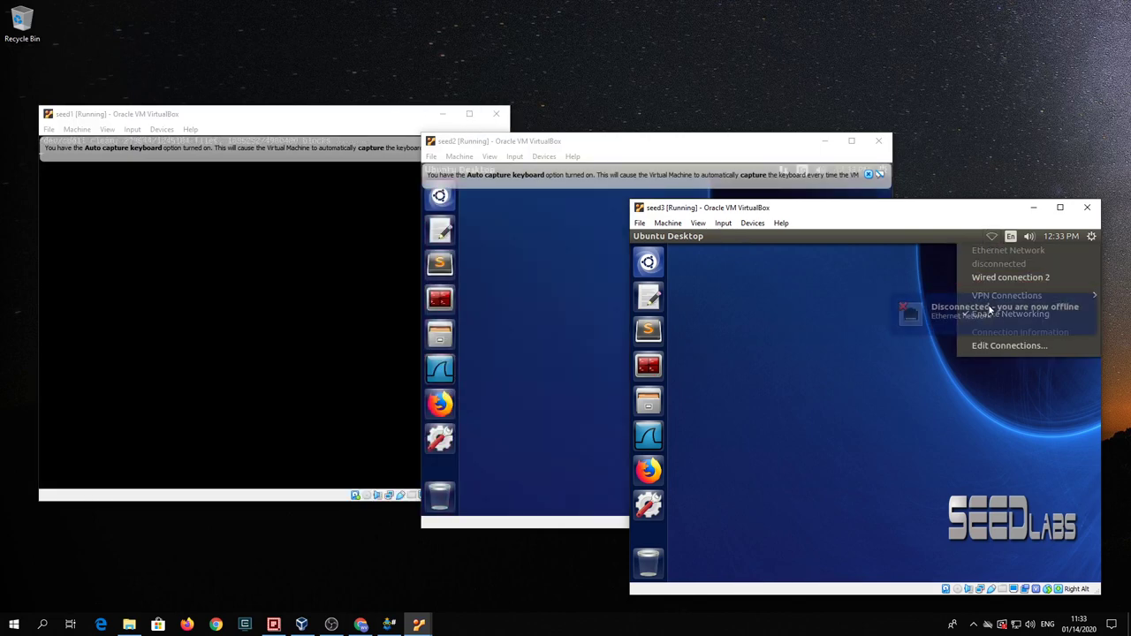
left_click(1010, 346)
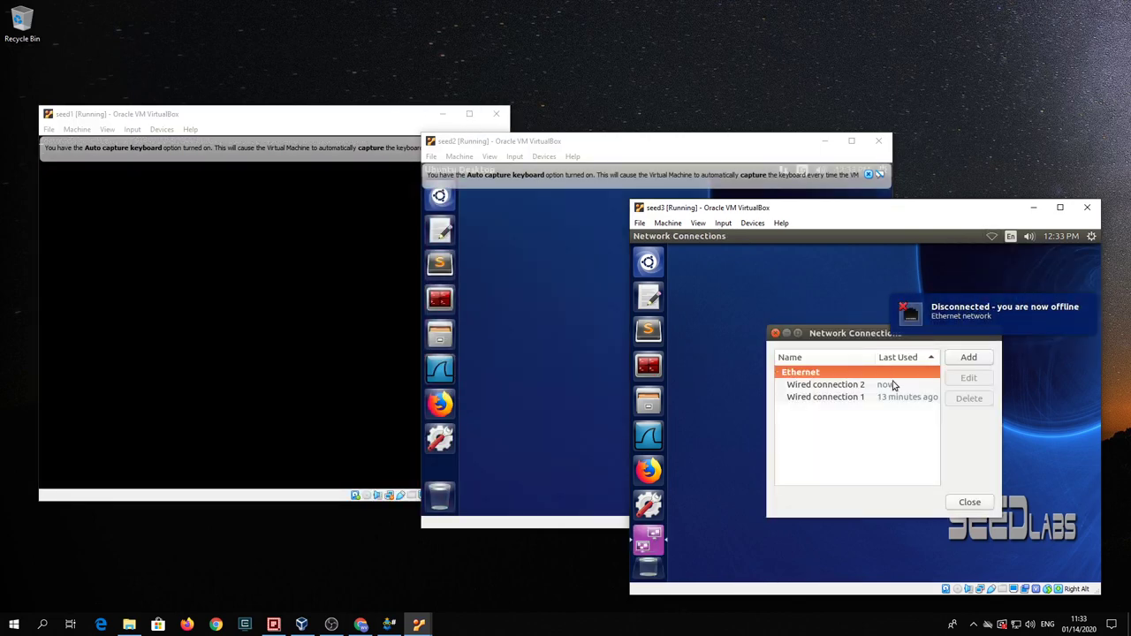
Set the manual IPv4 address of Wired connection 1 in seed3 to 10.20.30.63, save it and close the connections editor.
left_click(839, 399)
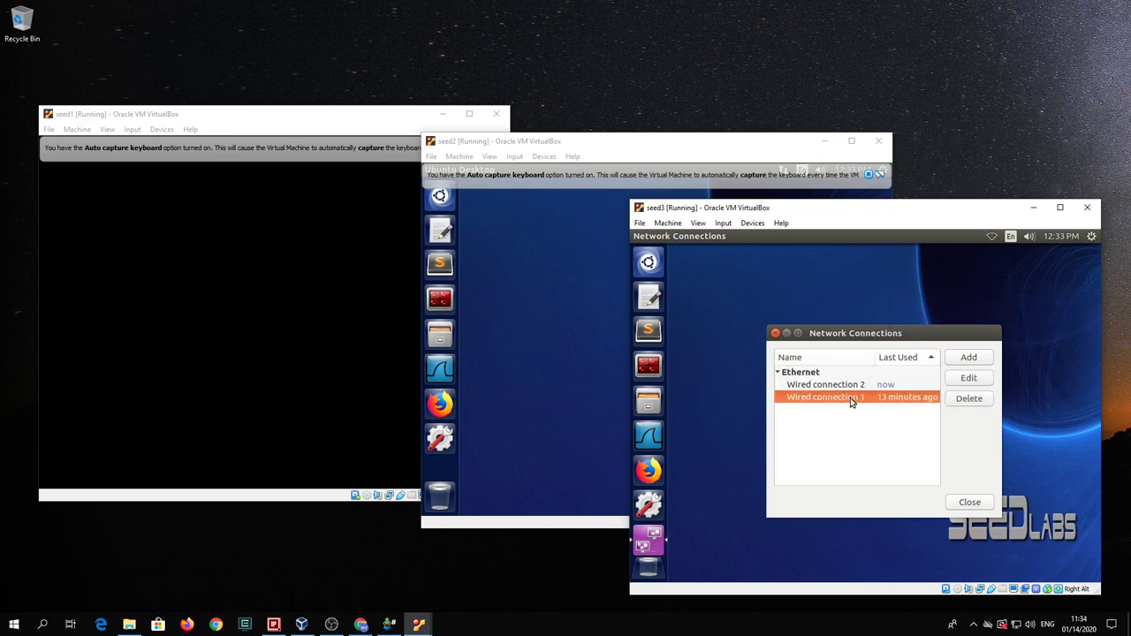
double_click(851, 398)
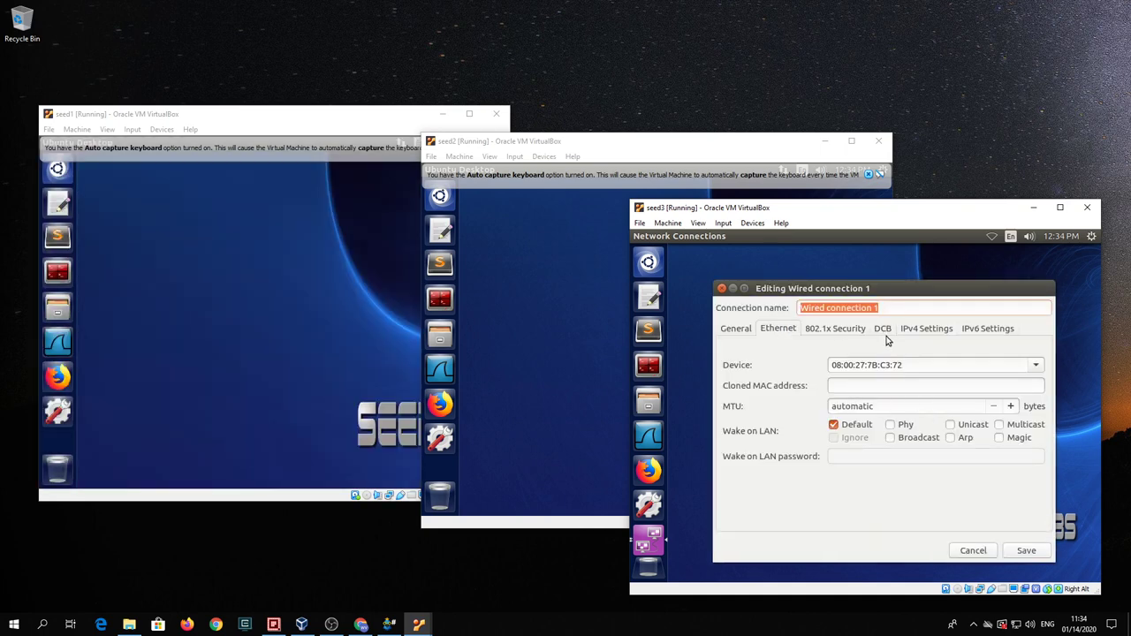
left_click(914, 333)
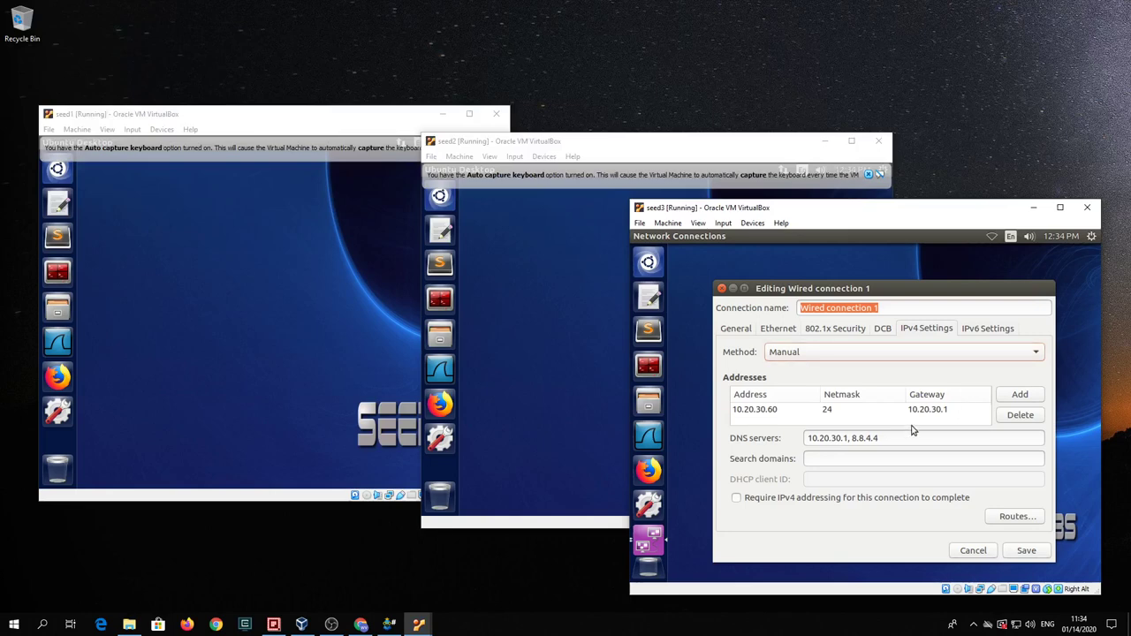
left_click(771, 411)
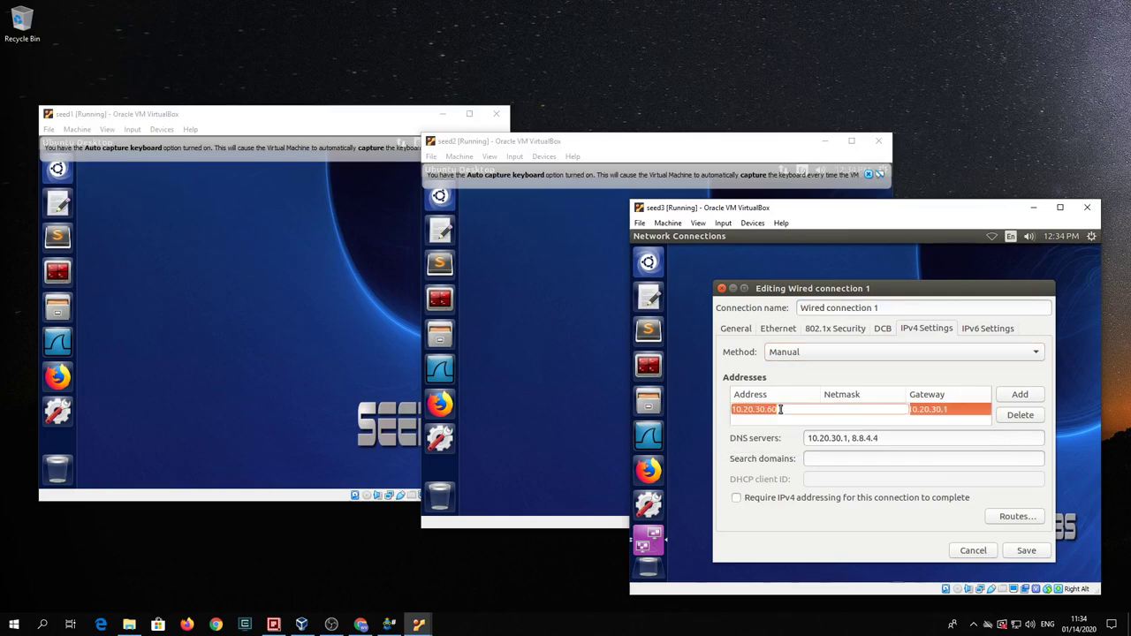
left_click(771, 411)
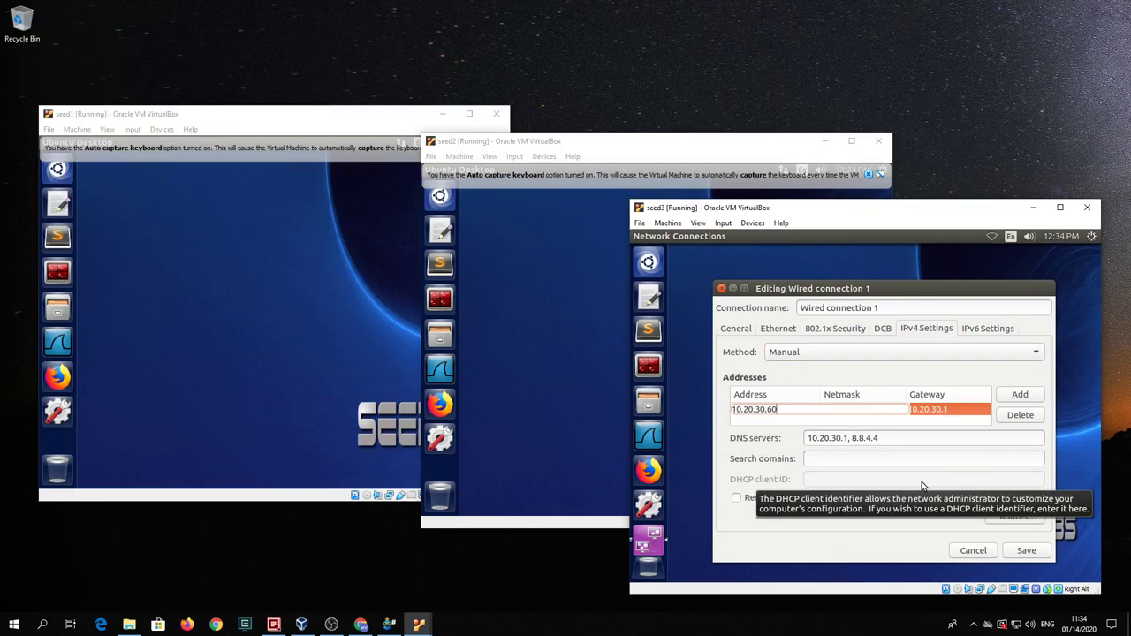
key("BackSpace")
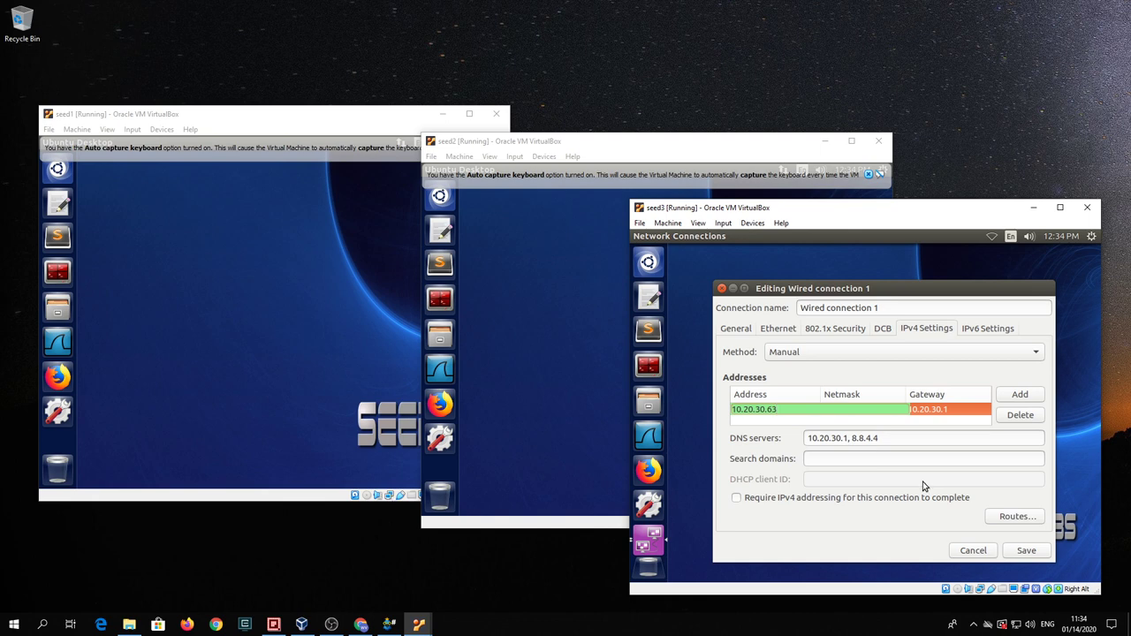
type("3")
key("Return")
left_click(1026, 550)
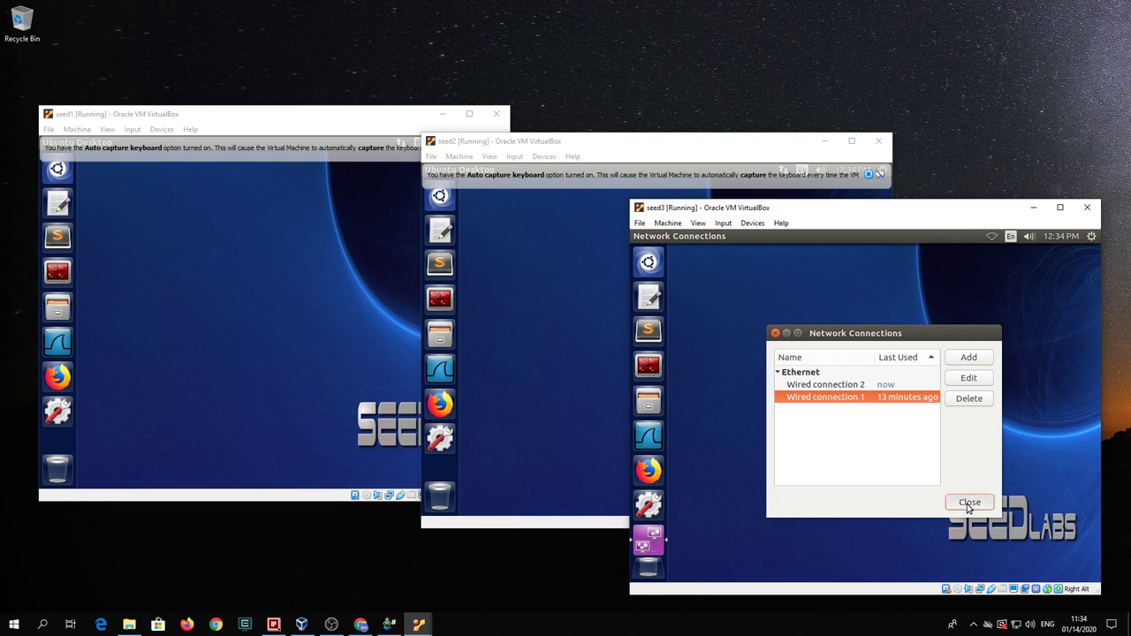
left_click(967, 504)
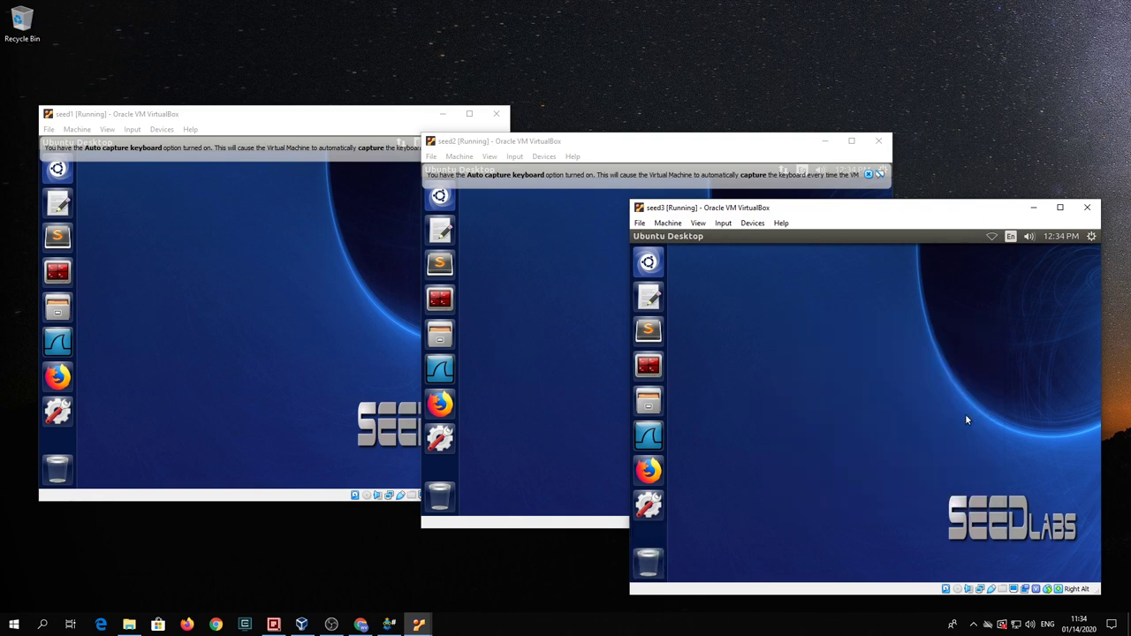
left_click(991, 239)
mouse_move(994, 297)
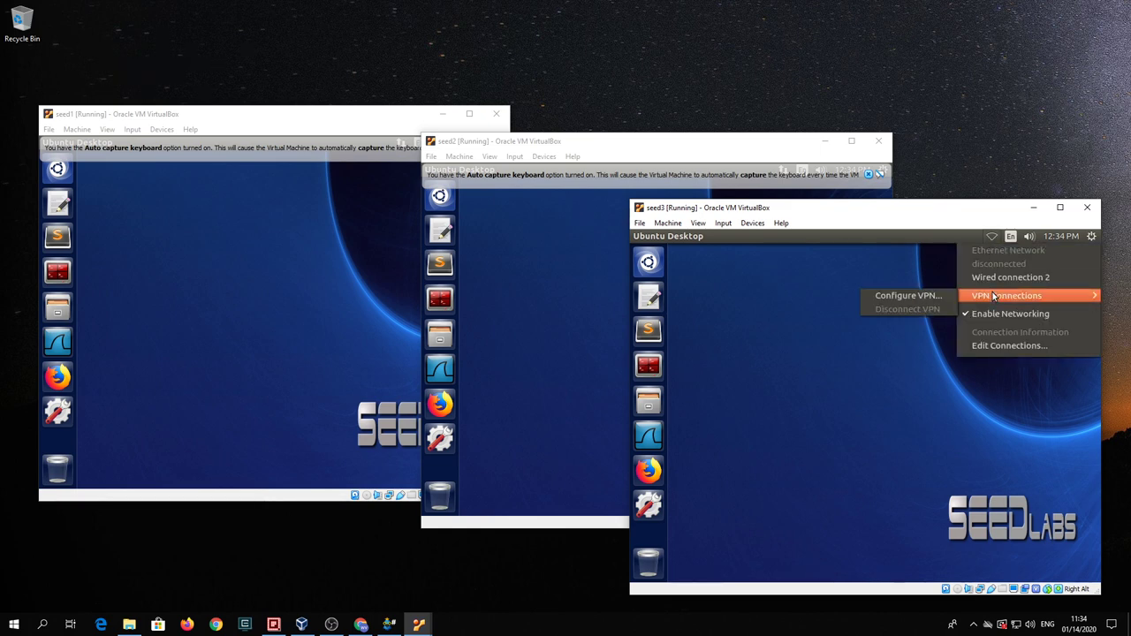
left_click(927, 347)
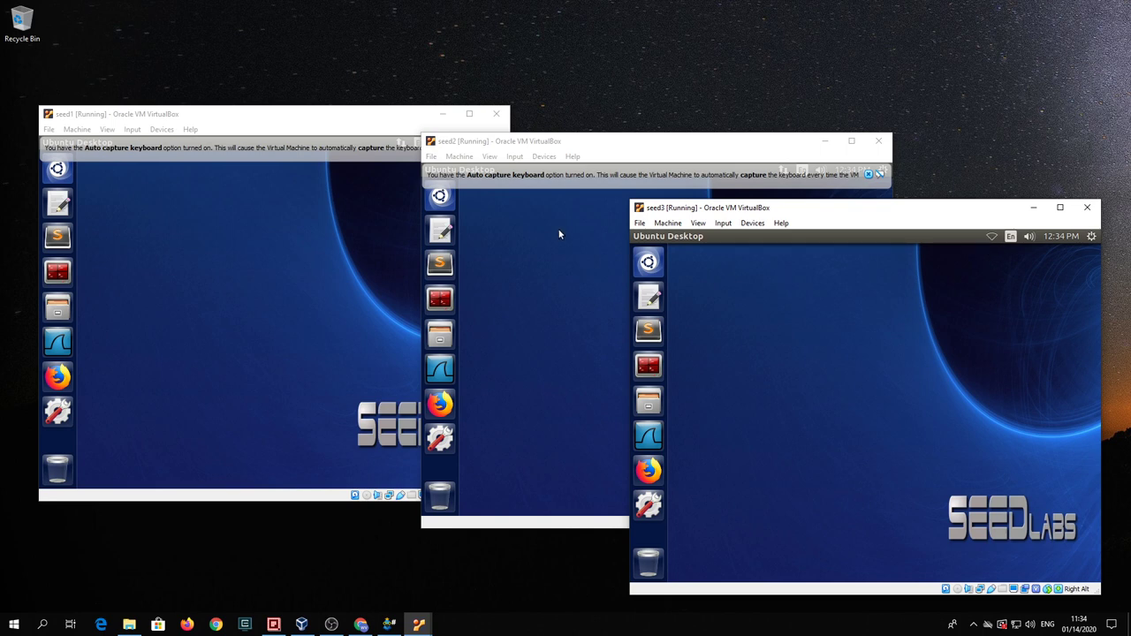
Dismiss the keyboard-capture notice in the seed2 window and return to seed3.
left_click(575, 185)
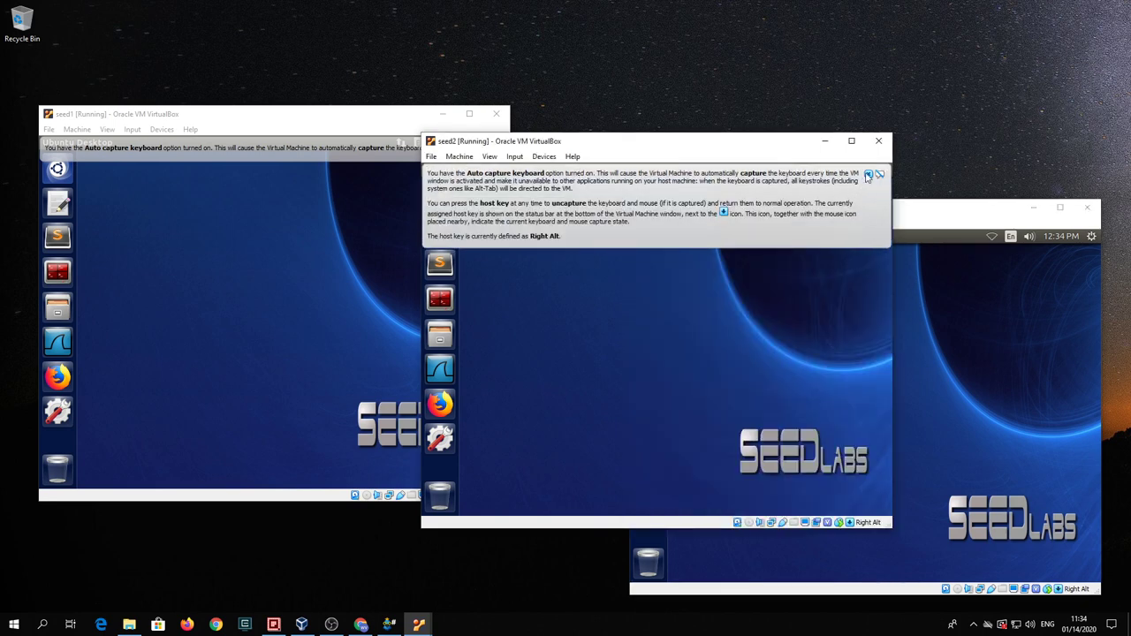
left_click(868, 176)
left_click(1023, 347)
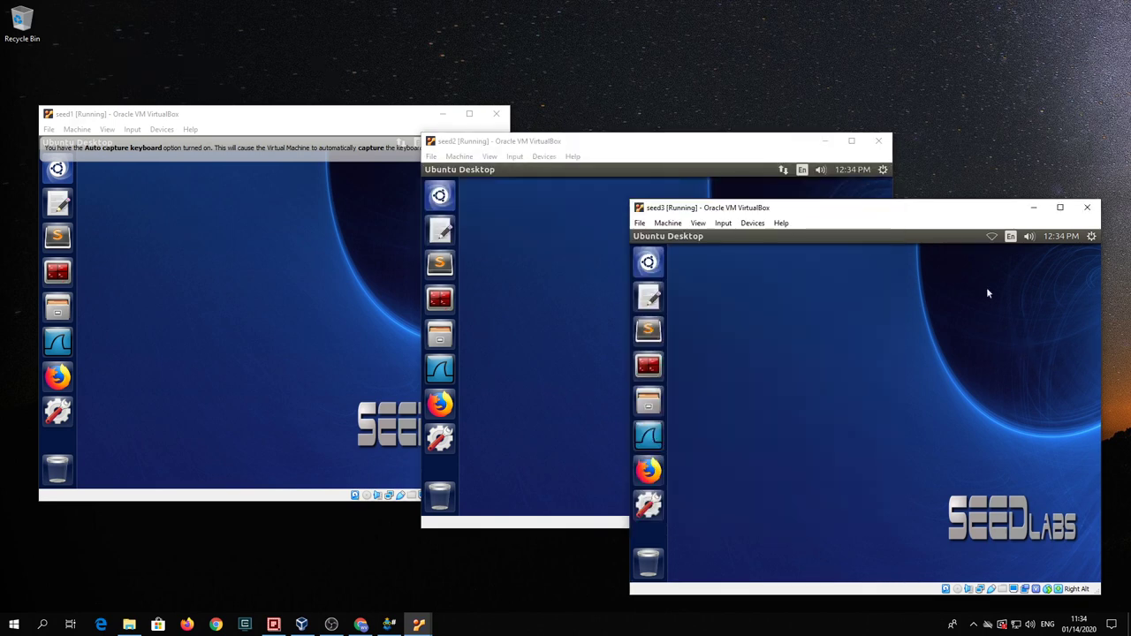
Delete Wired connection 1 from seed3's network connections.
left_click(991, 239)
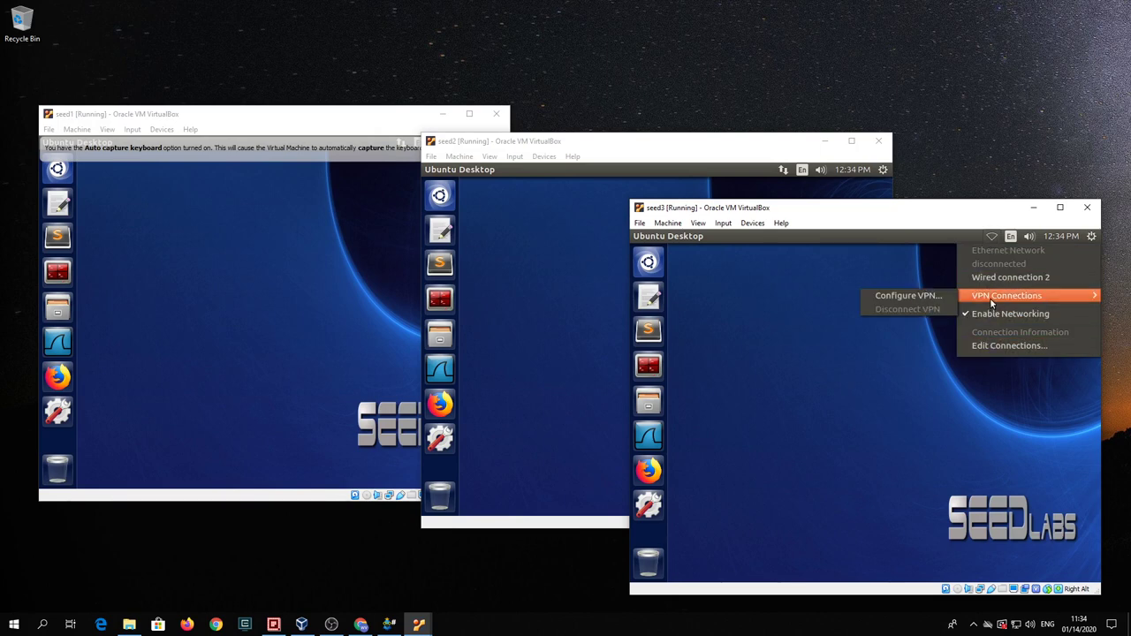
left_click(994, 346)
left_click(850, 398)
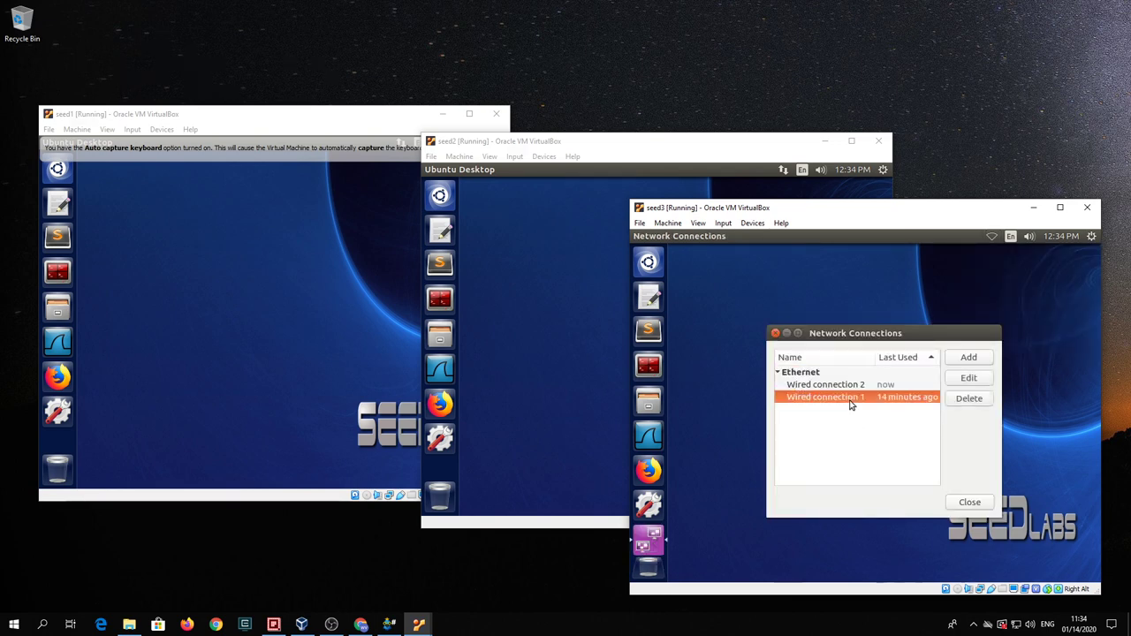
left_click(960, 403)
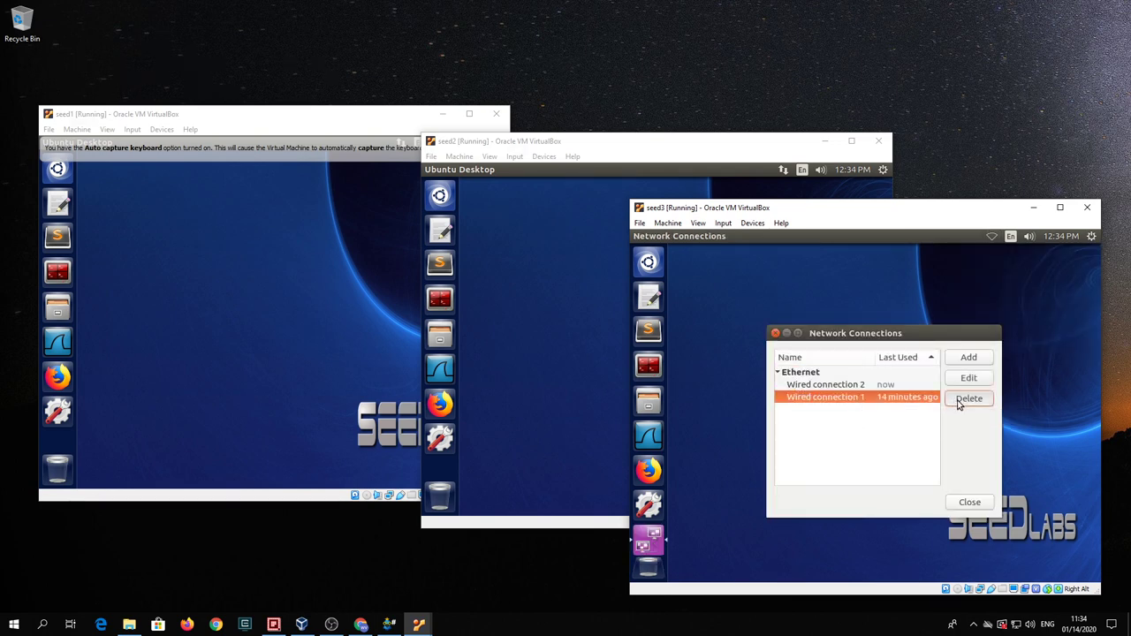
left_click(960, 403)
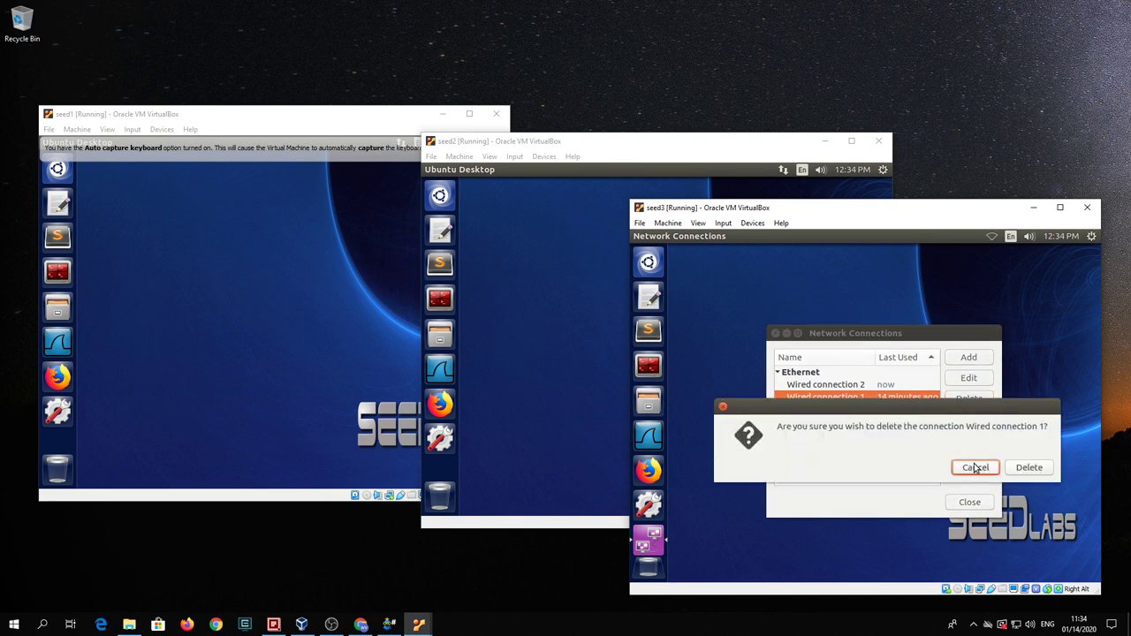
left_click(1026, 469)
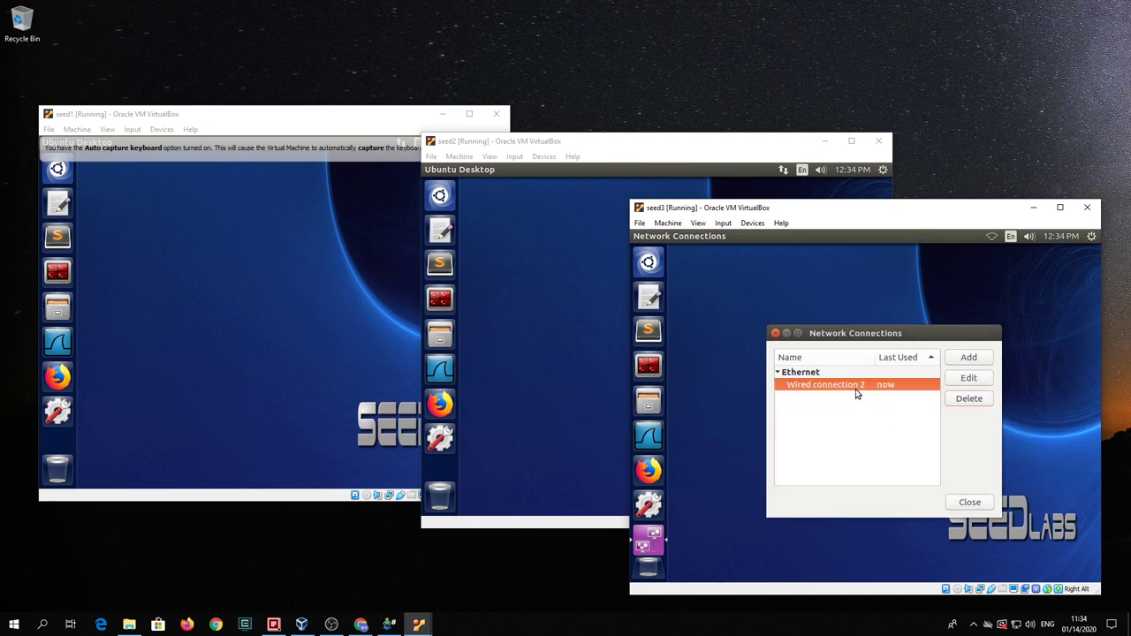
Switch Wired connection 2 in seed3 to manual IPv4 addressing and add the address 10.20.30.63.
double_click(851, 386)
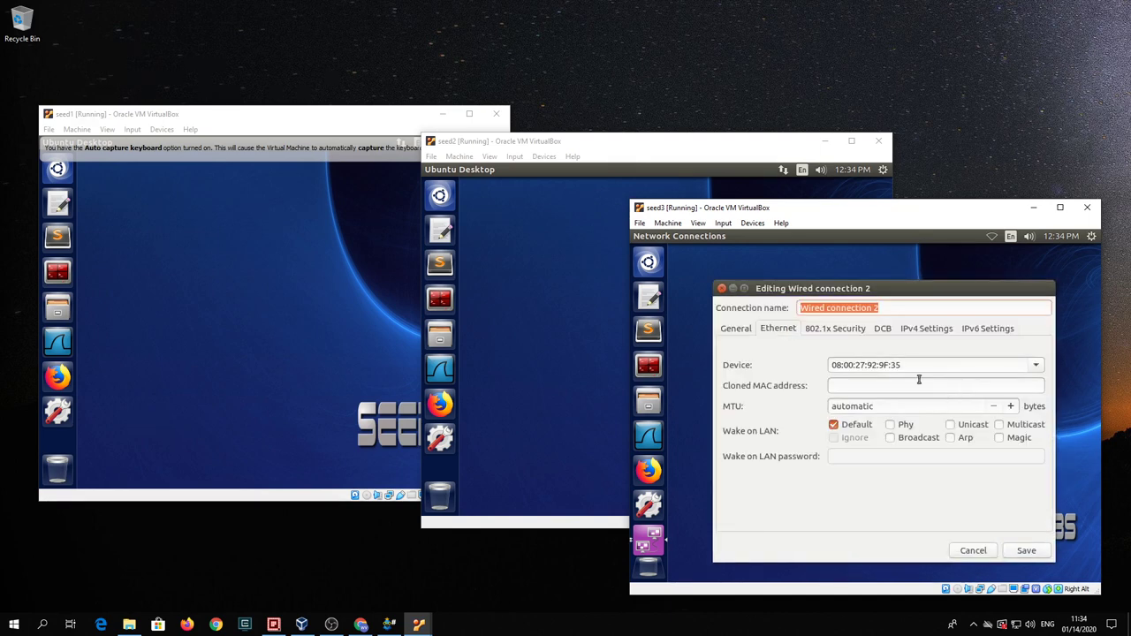
left_click(917, 331)
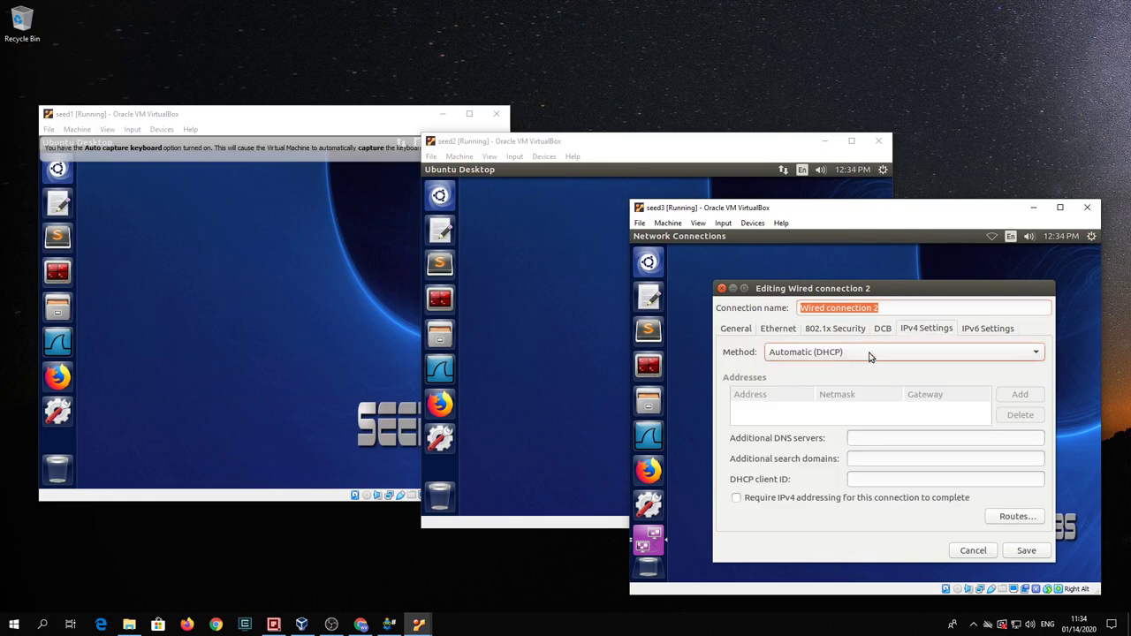
left_click(872, 358)
left_click(866, 383)
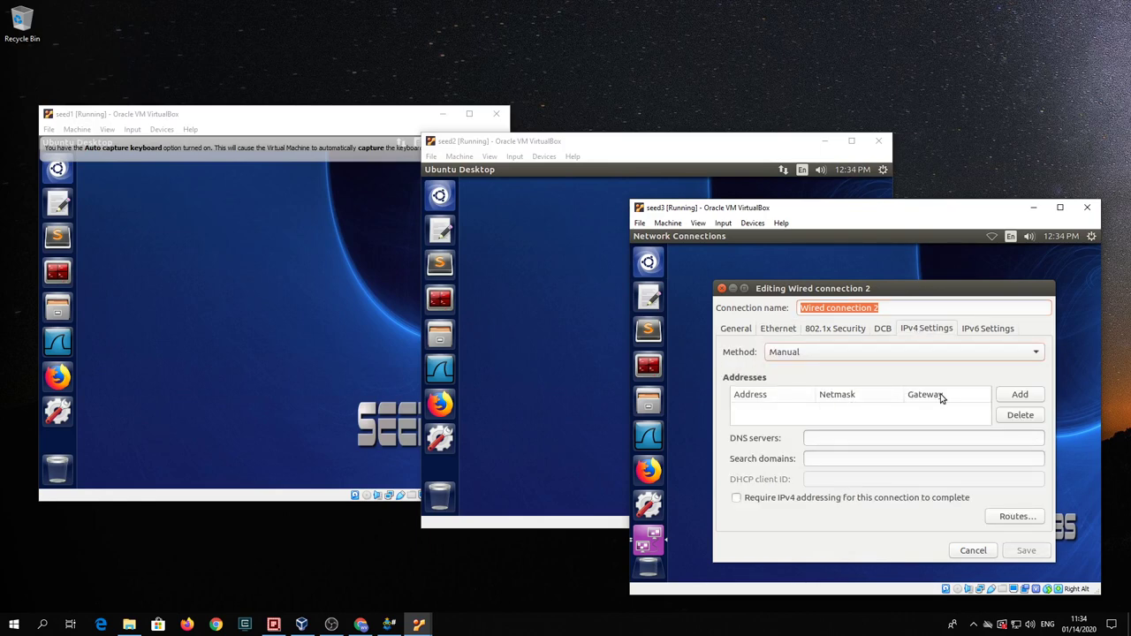
left_click(1013, 397)
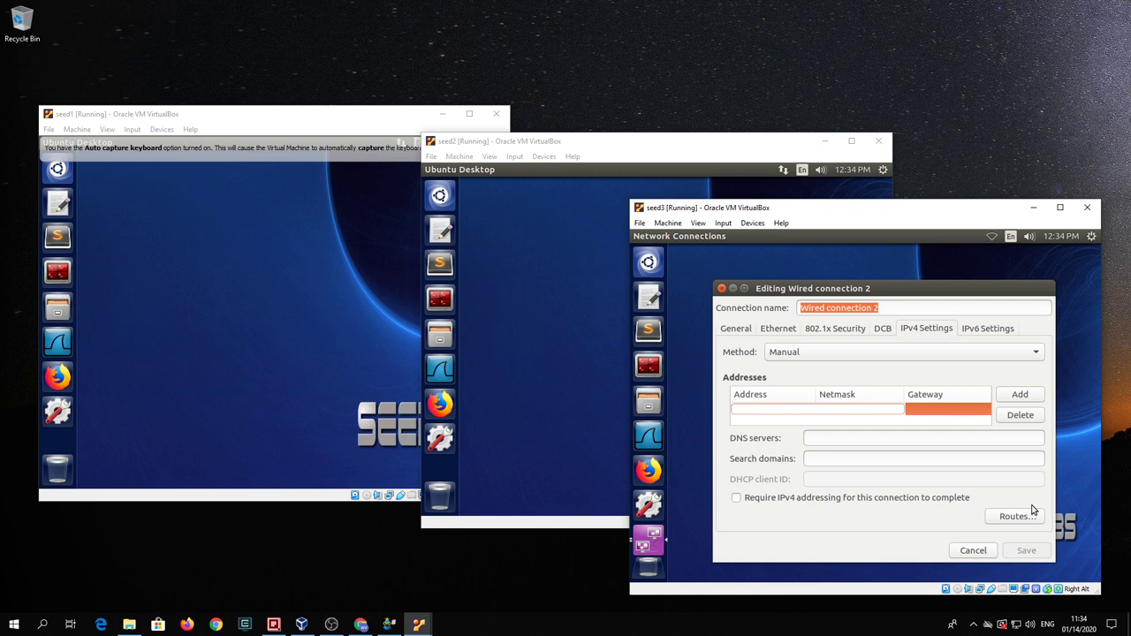
key("Return")
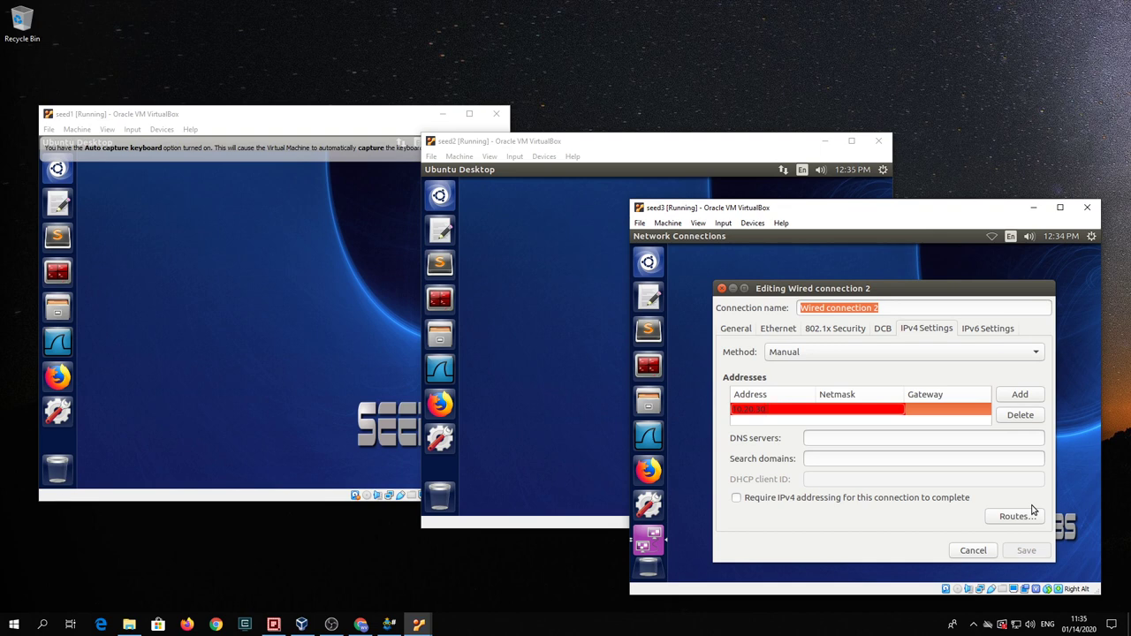
type("63")
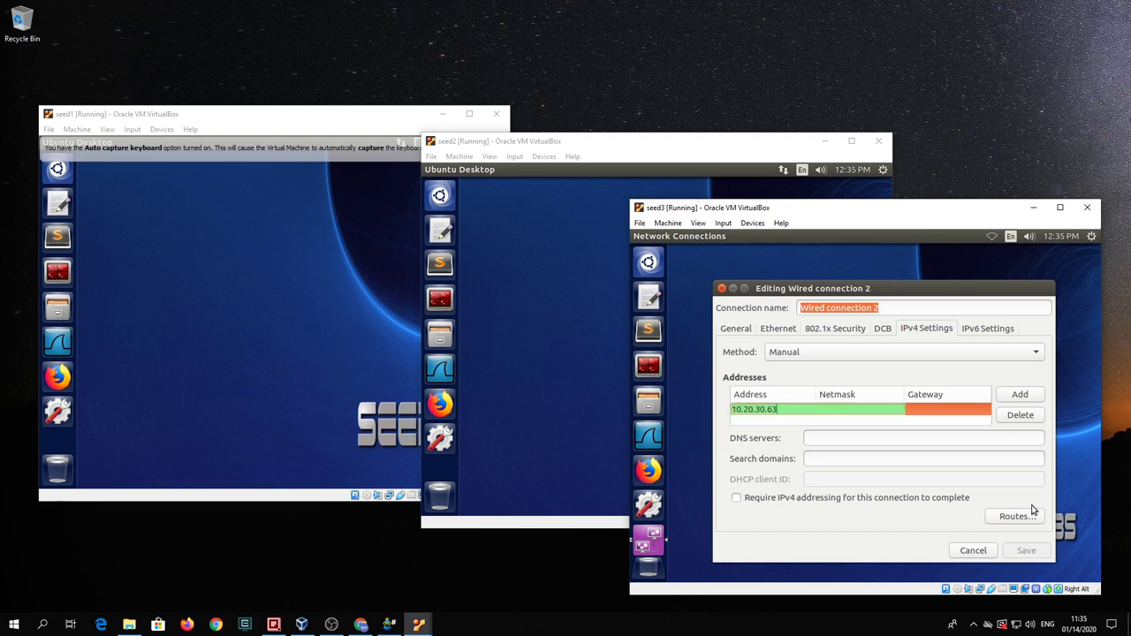
Complete the 10.20.30.63 address entry with netmask 24 and gateway 10.20.30.1.
key("Tab")
type("2")
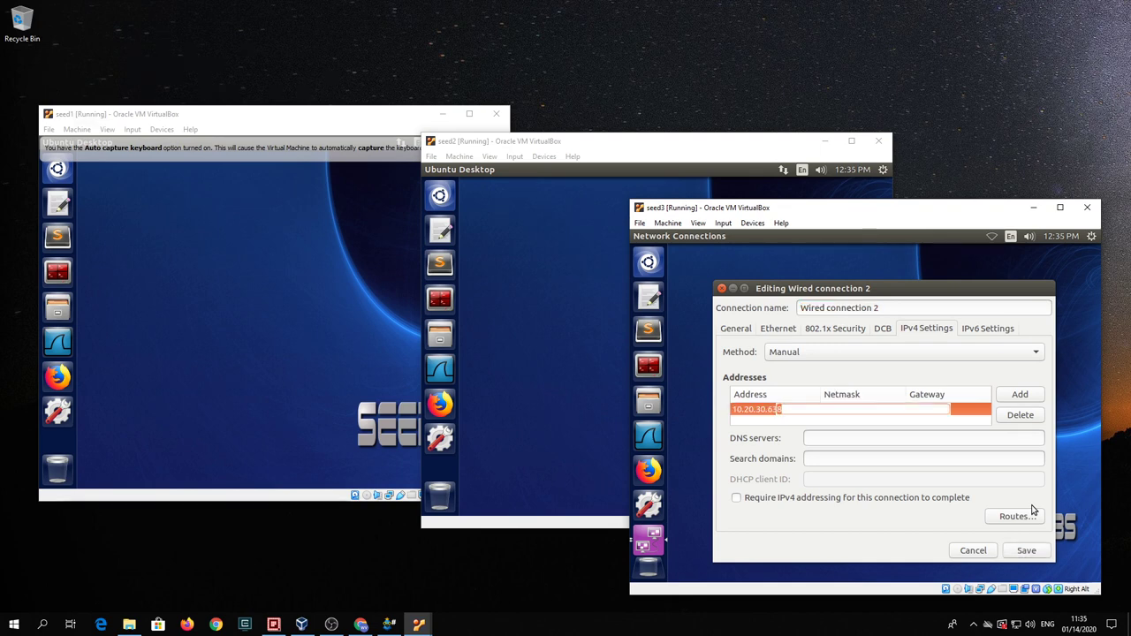
key("BackSpace")
key("BackSpace")
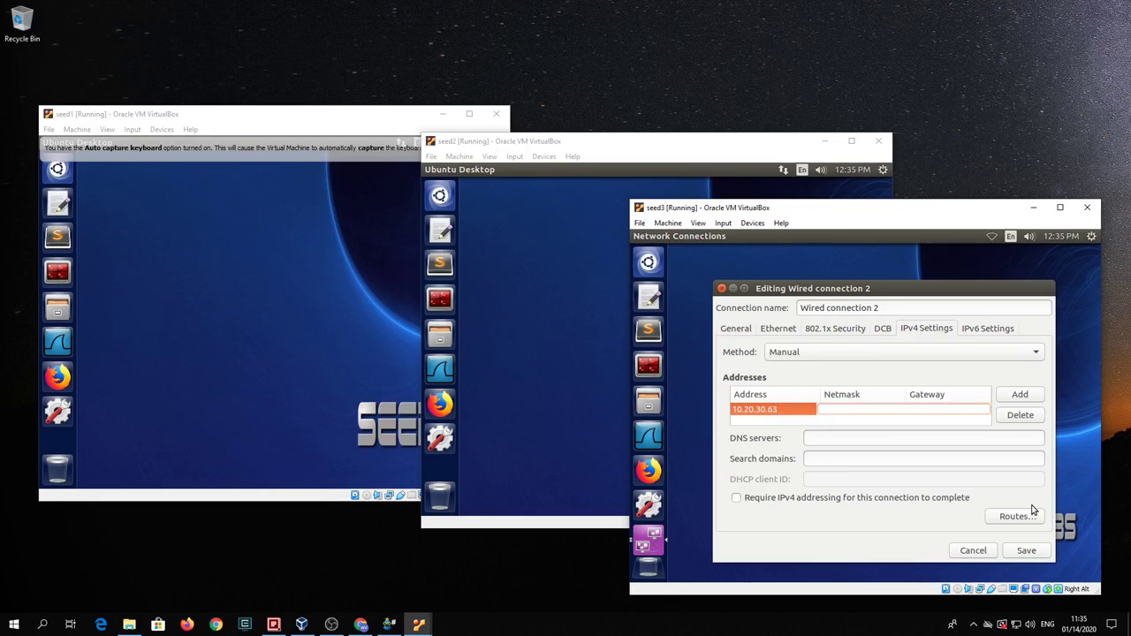
type("255")
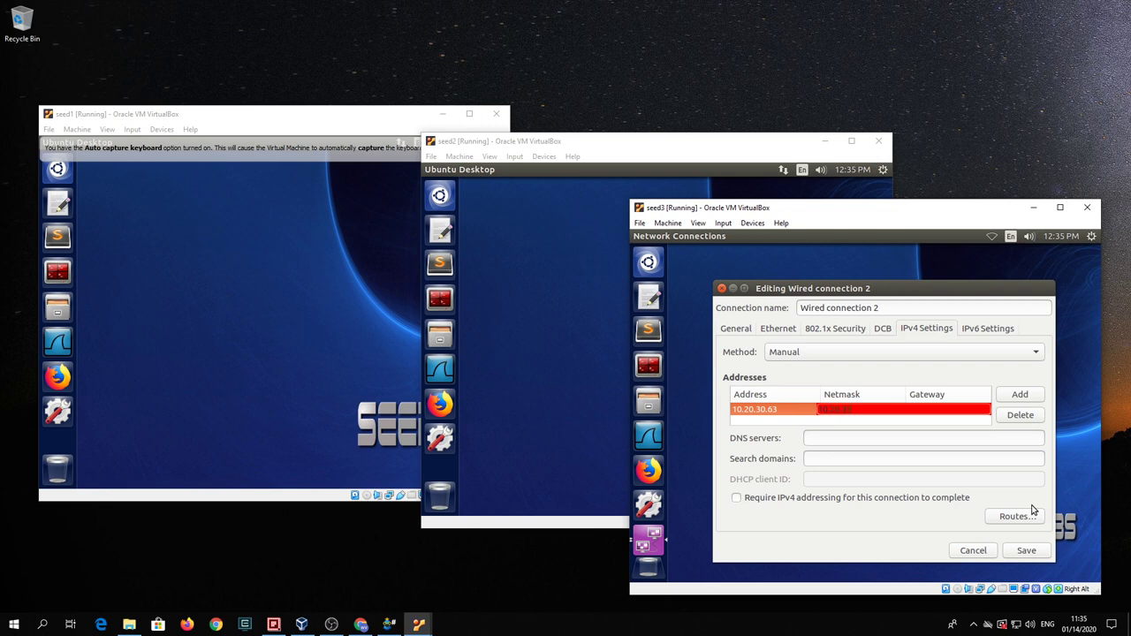
type("0")
key("Return")
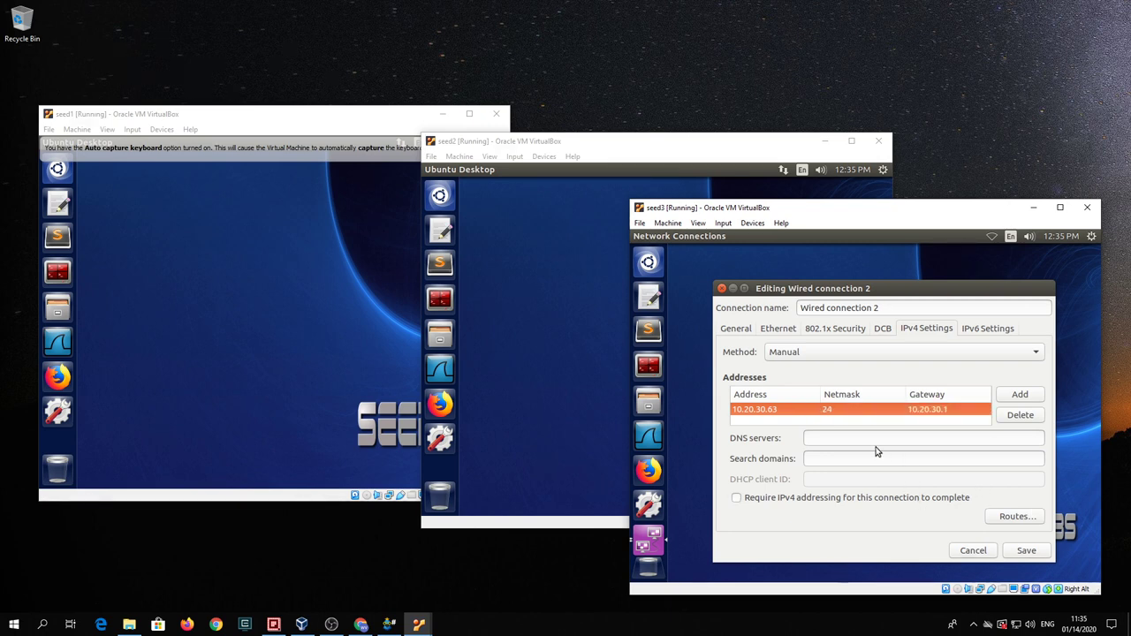
Set the DNS servers of Wired connection 2 to 10.20.30.1,8.8.4.4, save it and close the connections editor.
left_click(865, 439)
type("10.20.30.1,8.8.4.4")
left_click(1025, 551)
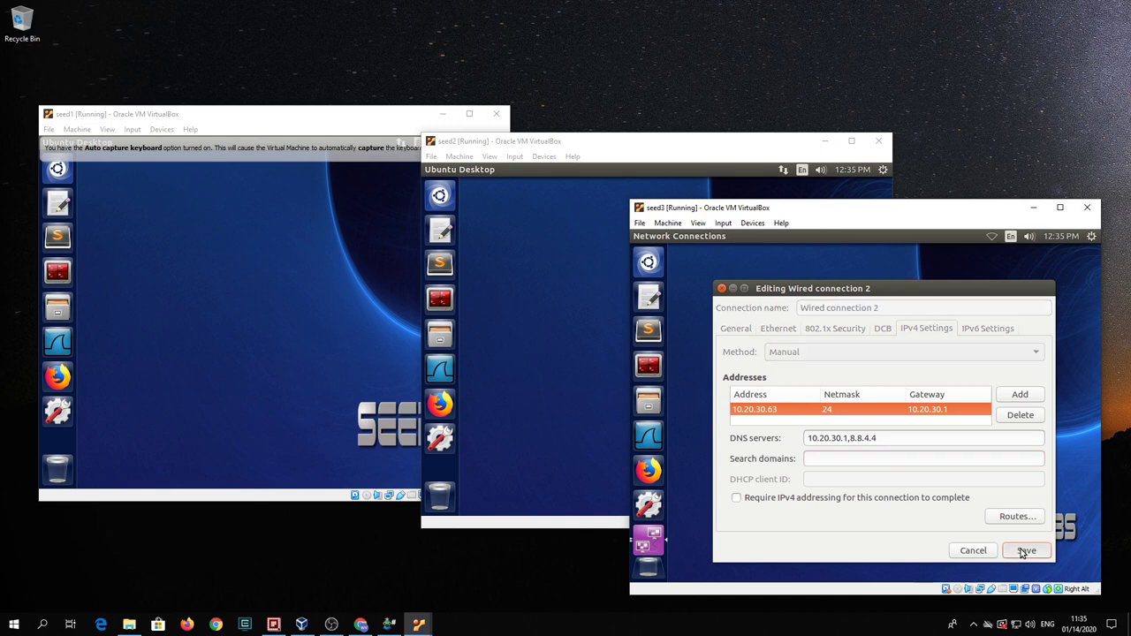
left_click(970, 502)
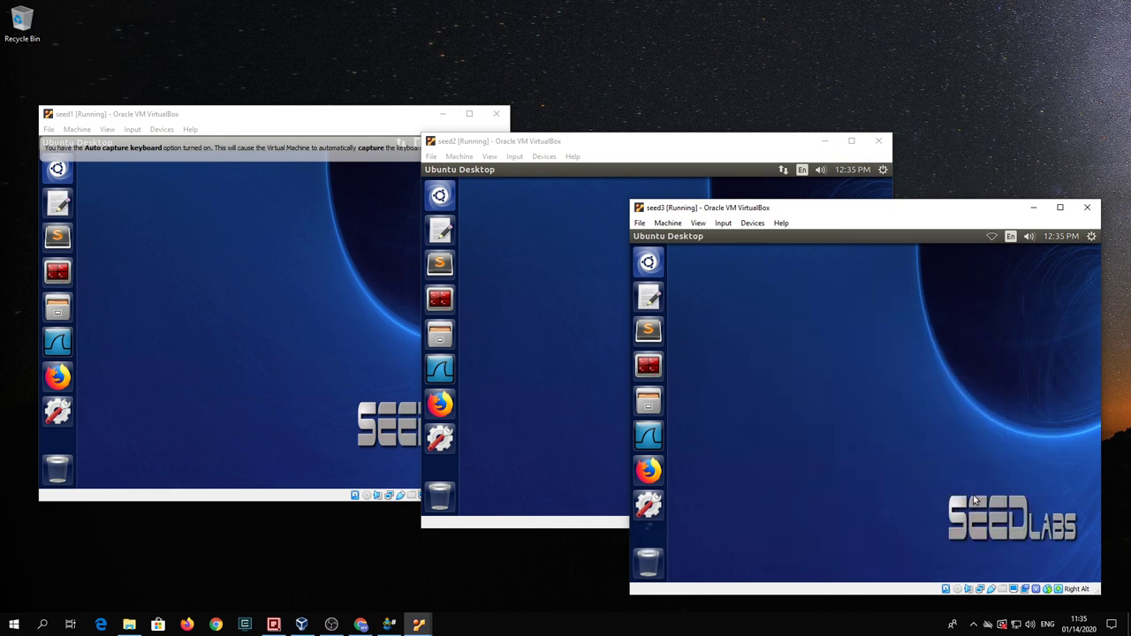
Connect seed3 through Wired connection 2 and open Firefox inside it to test internet access.
left_click(992, 237)
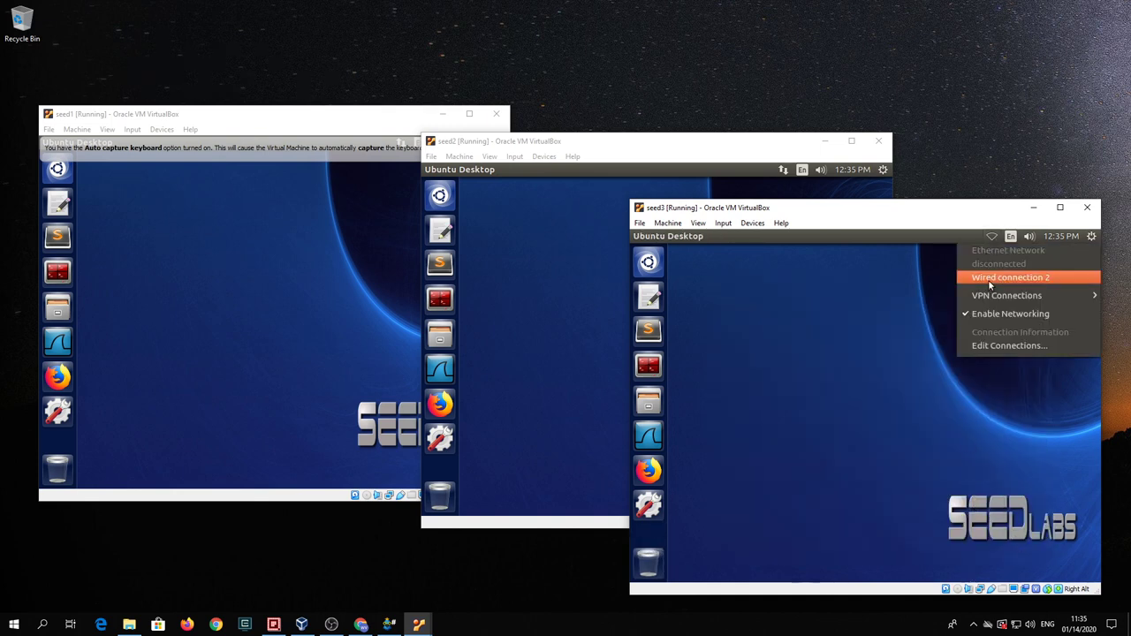
left_click(990, 279)
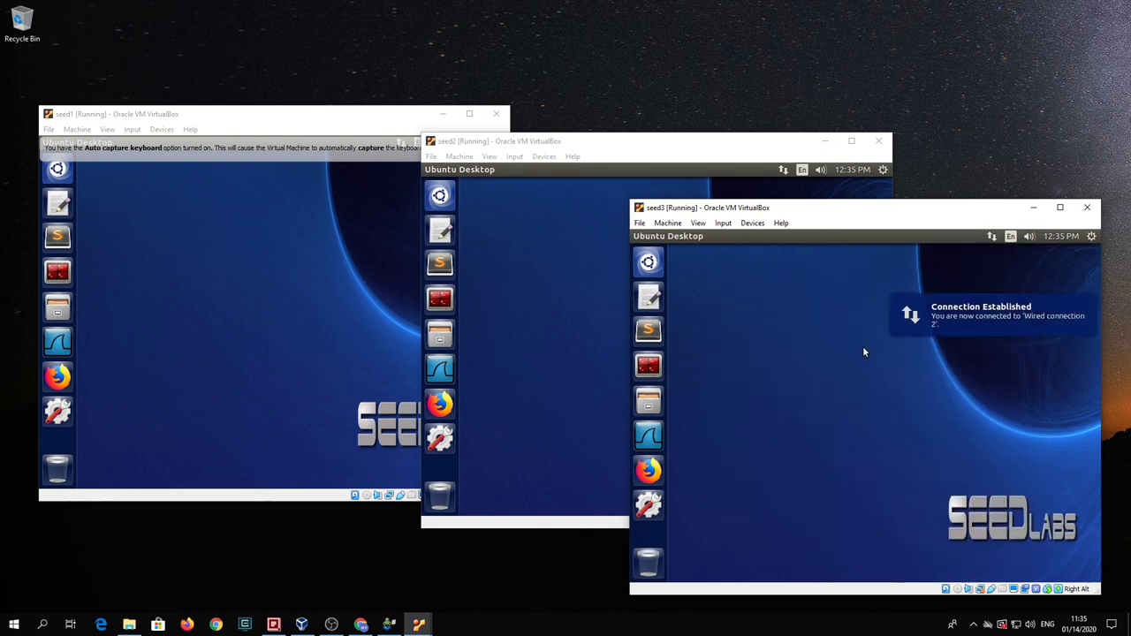
left_click(645, 475)
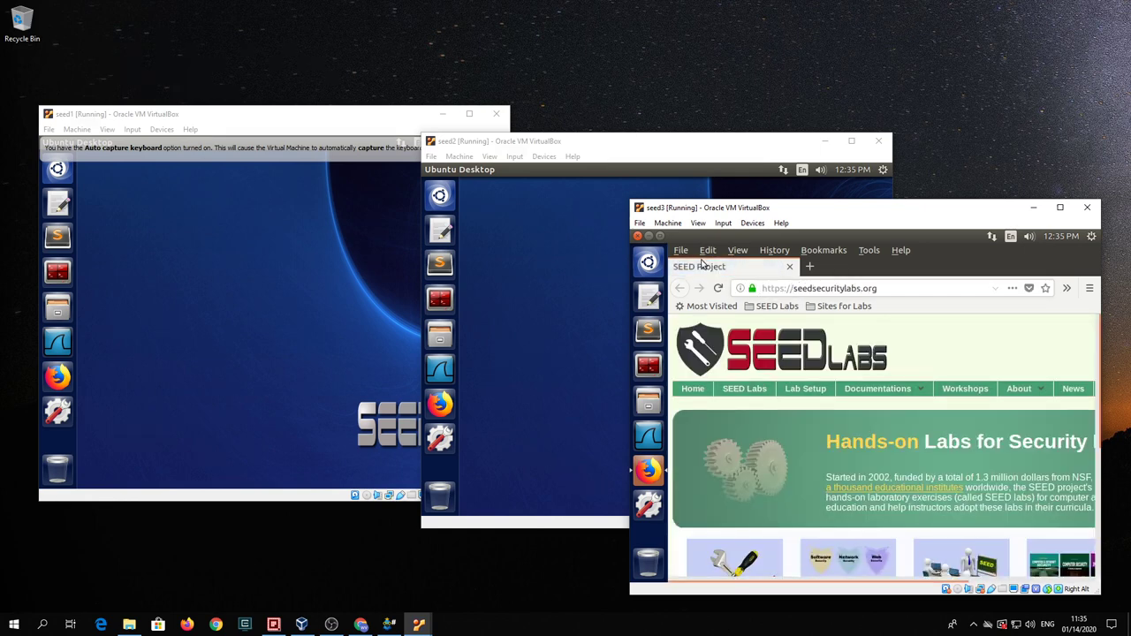
Close Firefox in seed3 and disconnect the active Ethernet connection in seed2.
left_click(638, 237)
left_click(545, 277)
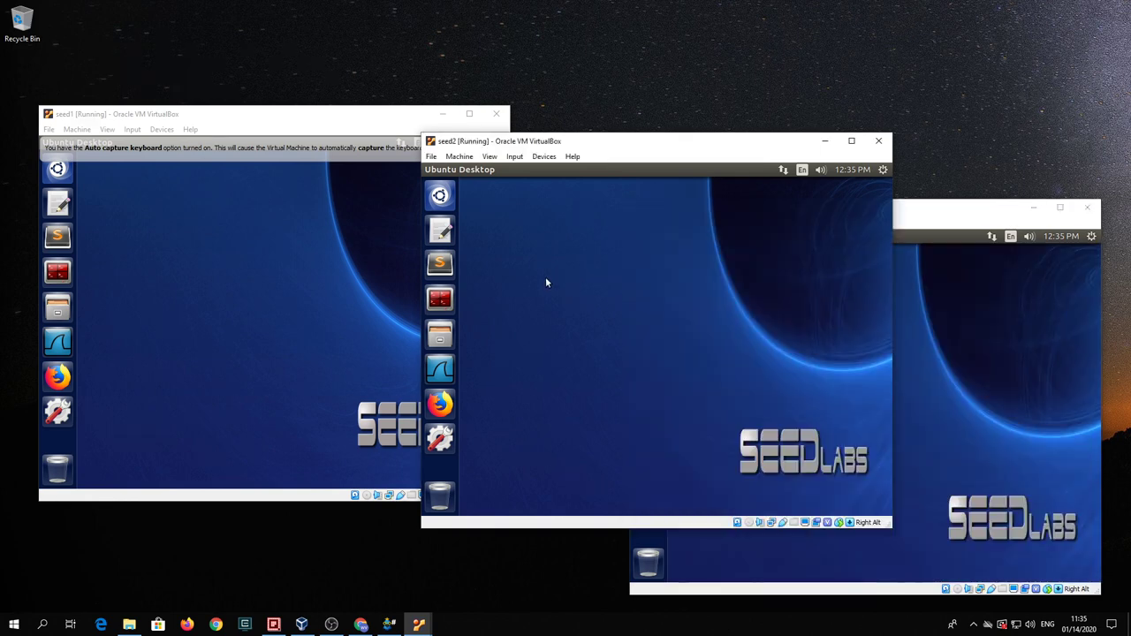
left_click(783, 170)
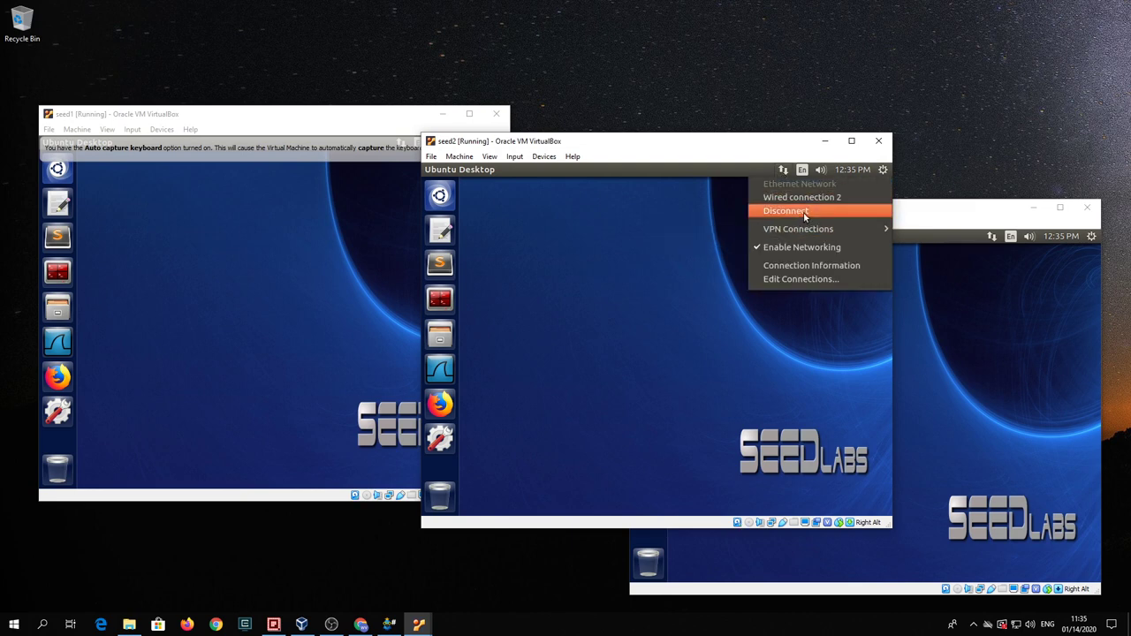
left_click(805, 213)
Delete Wired connection 1 from the network connections in seed2.
left_click(783, 169)
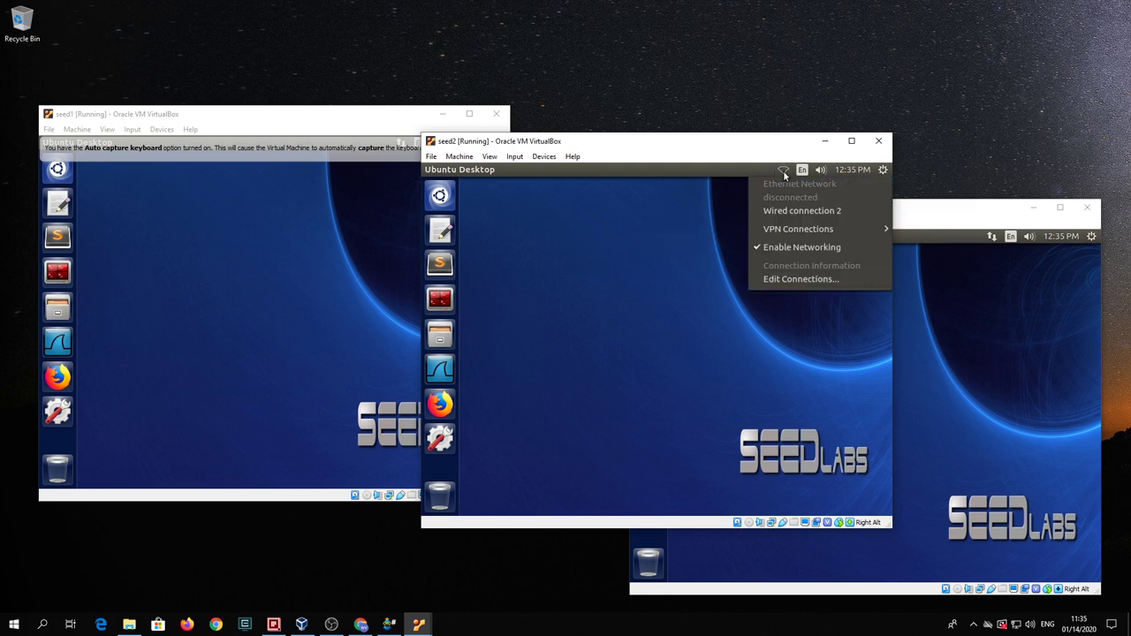
left_click(805, 280)
left_click(645, 331)
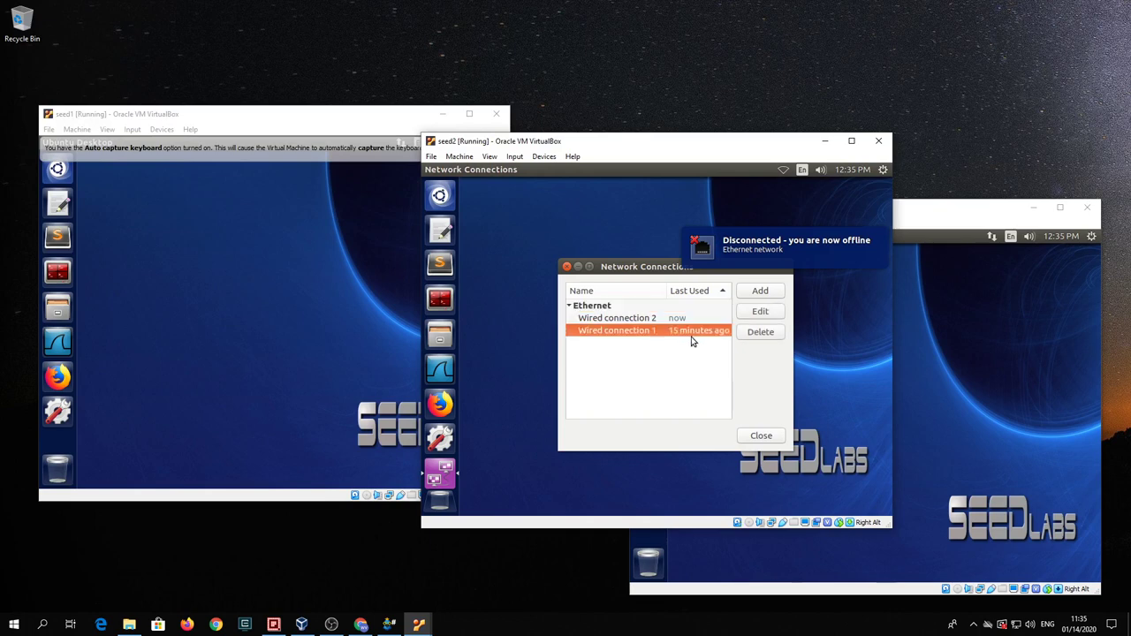
left_click(762, 333)
left_click(820, 401)
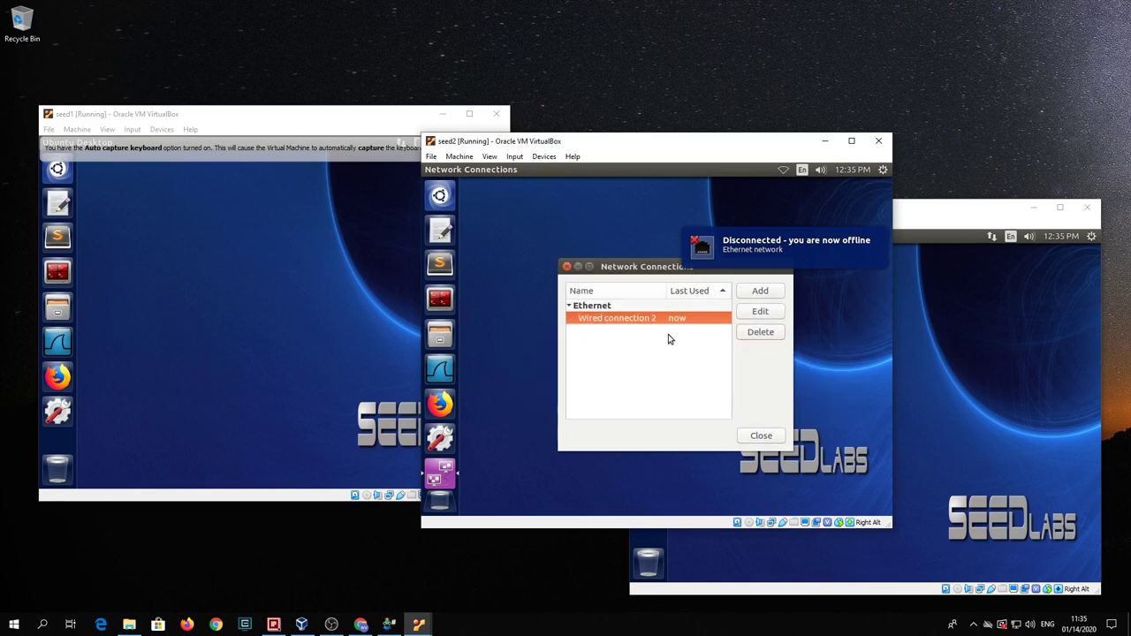
Open the IPv4 settings of Wired connection 2 in seed2 and move the editing dialog clear of the notification.
left_click(759, 314)
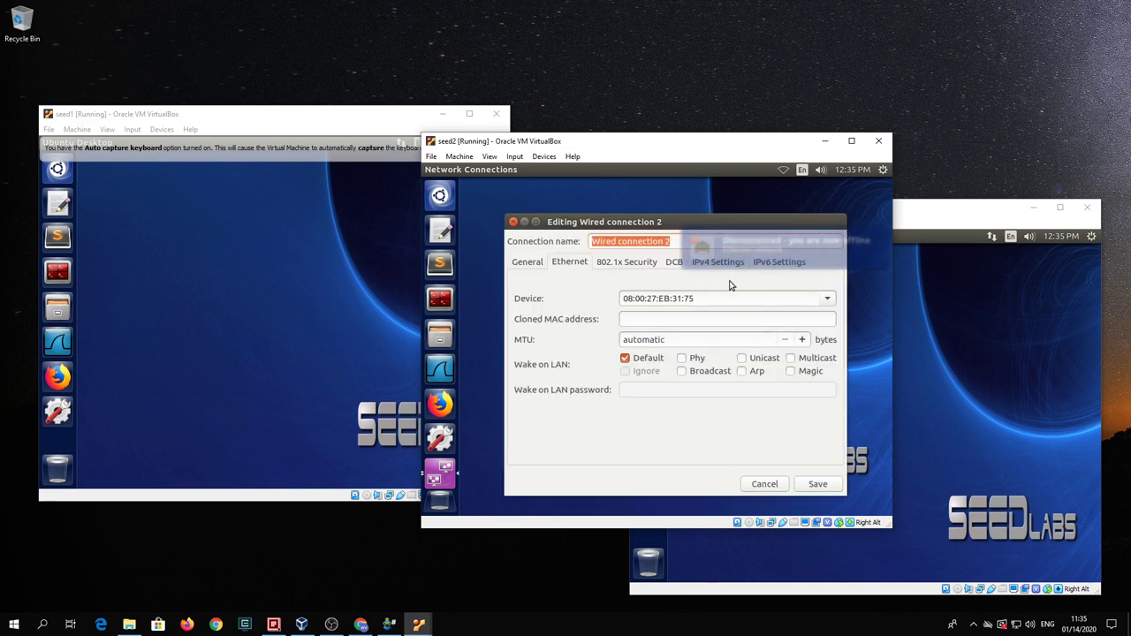
left_click_drag(658, 221, 644, 235)
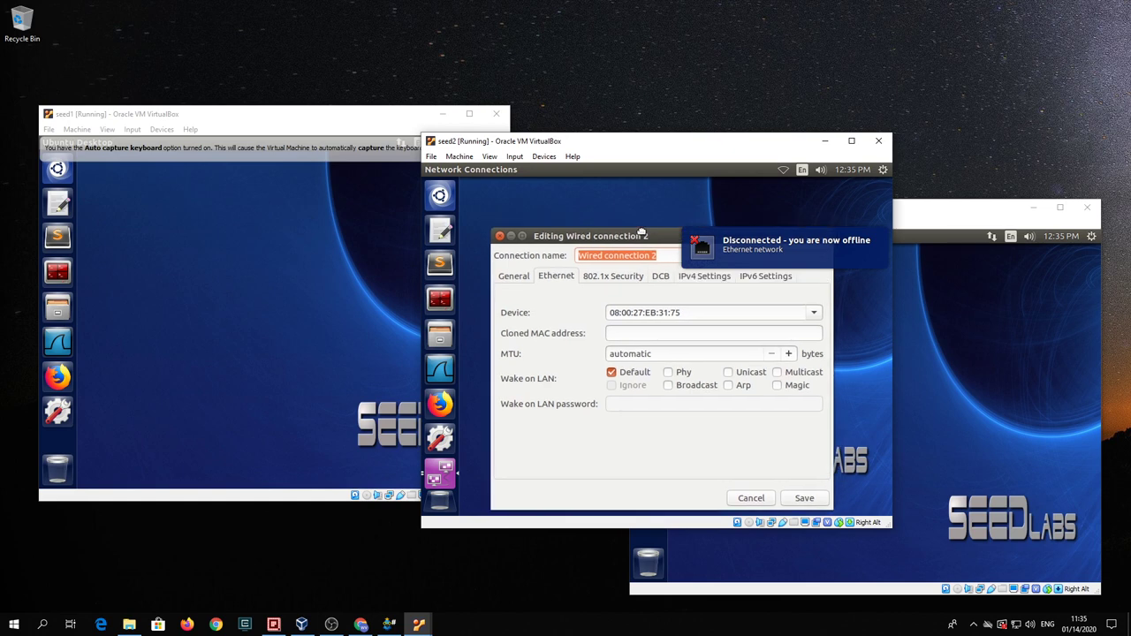
left_click(696, 276)
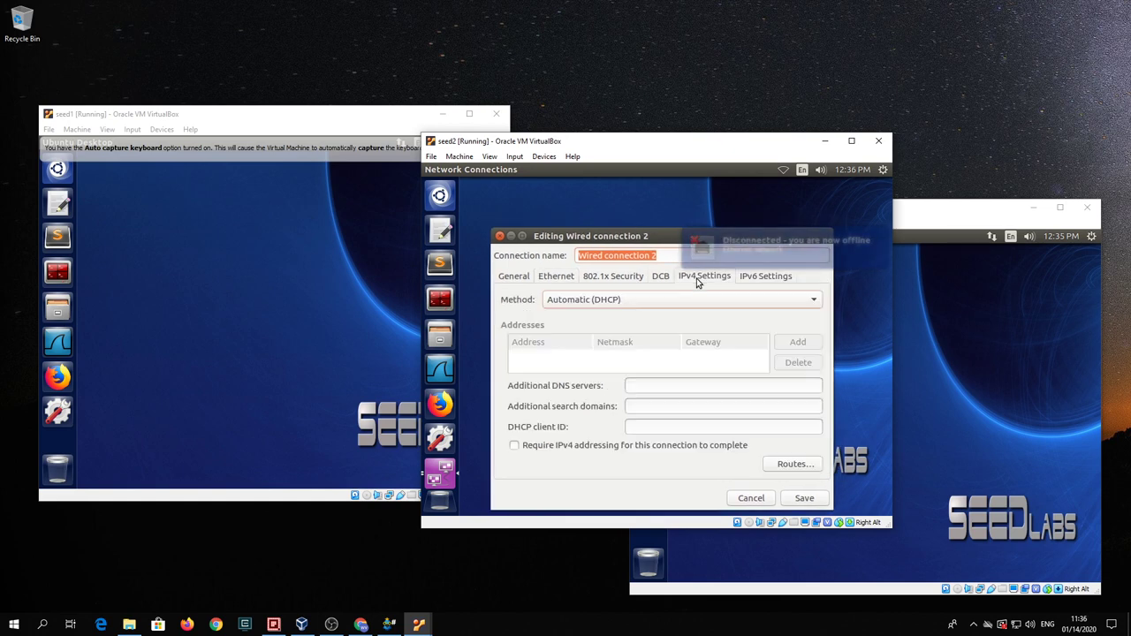
left_click(752, 207)
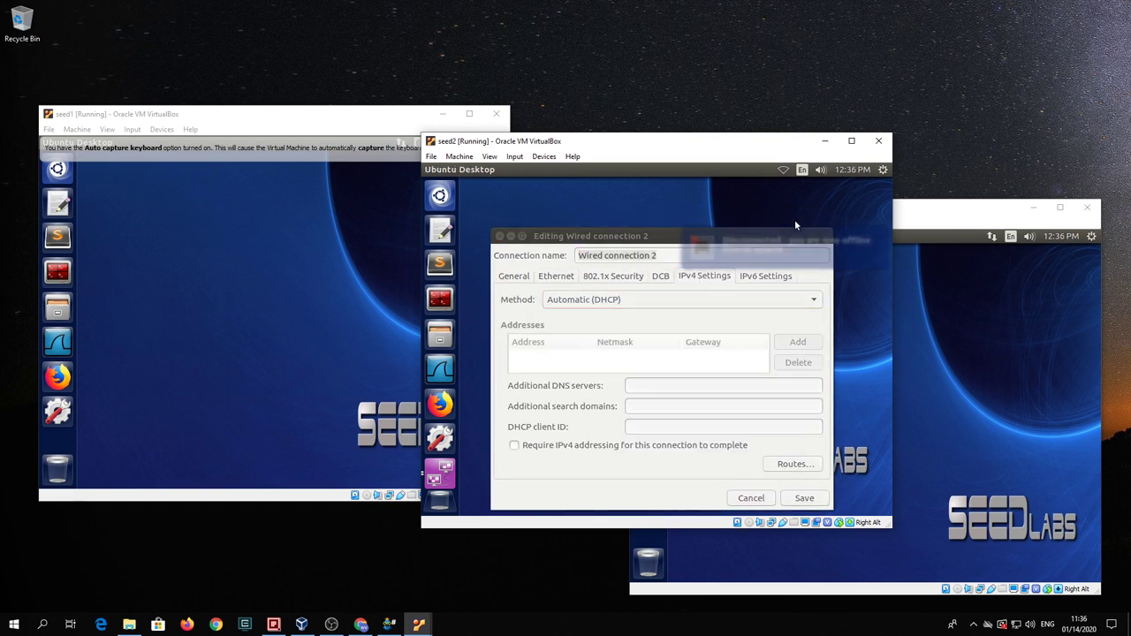
left_click(693, 242)
left_click(689, 211)
left_click(732, 357)
left_click_drag(725, 248, 721, 206)
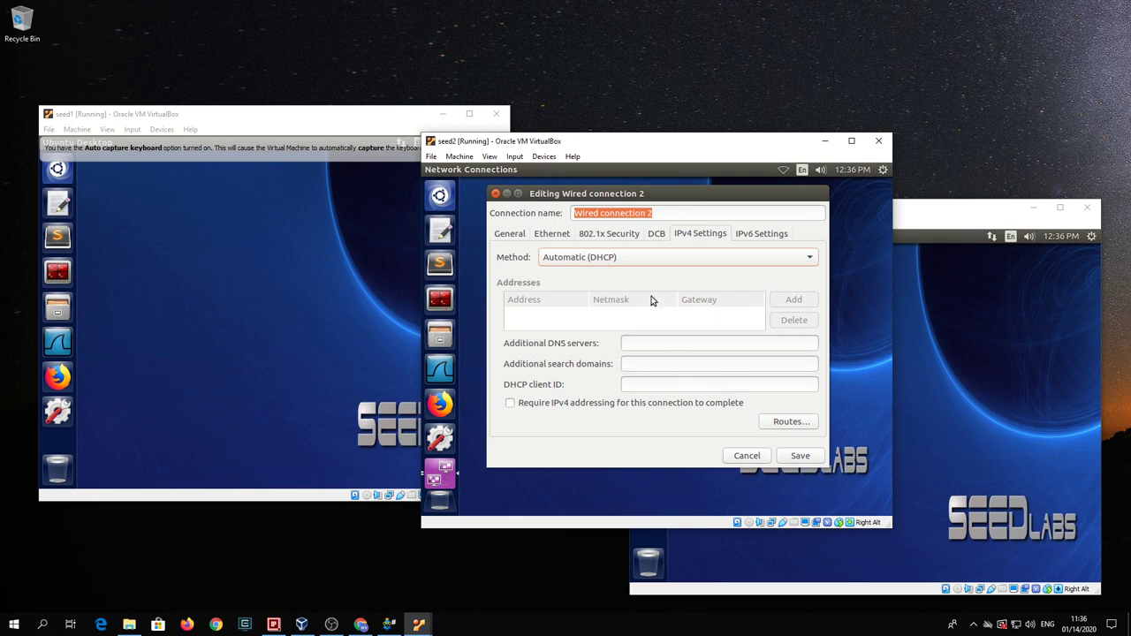
Switch Wired connection 2 in seed2 to manual IPv4 addressing and add the address 10.20.30.62.
left_click(797, 258)
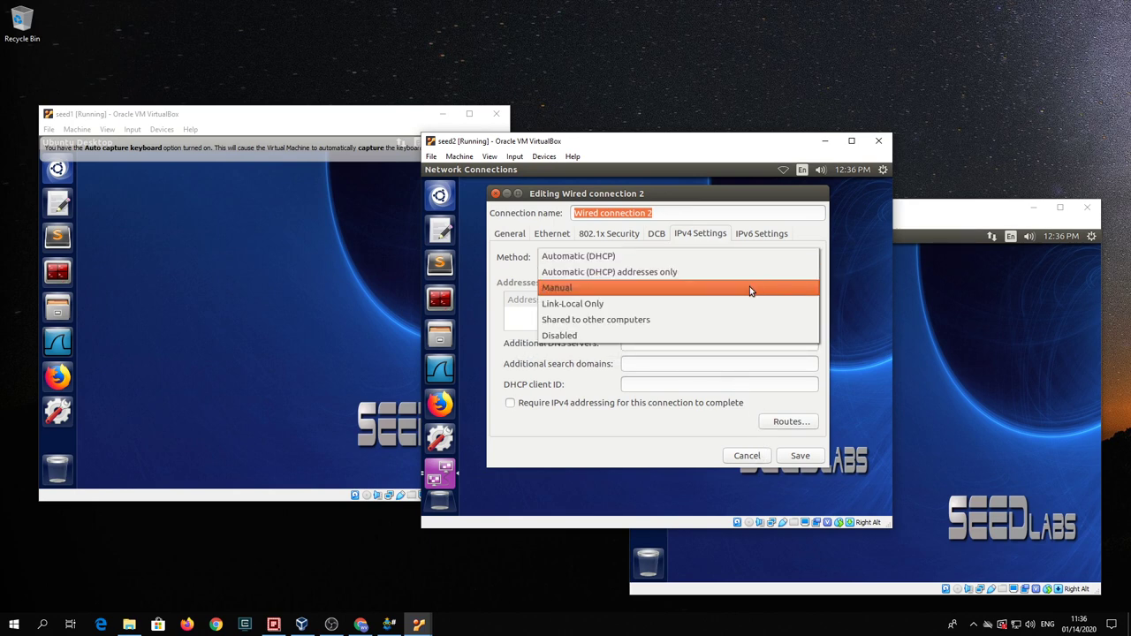
left_click(749, 287)
left_click(794, 301)
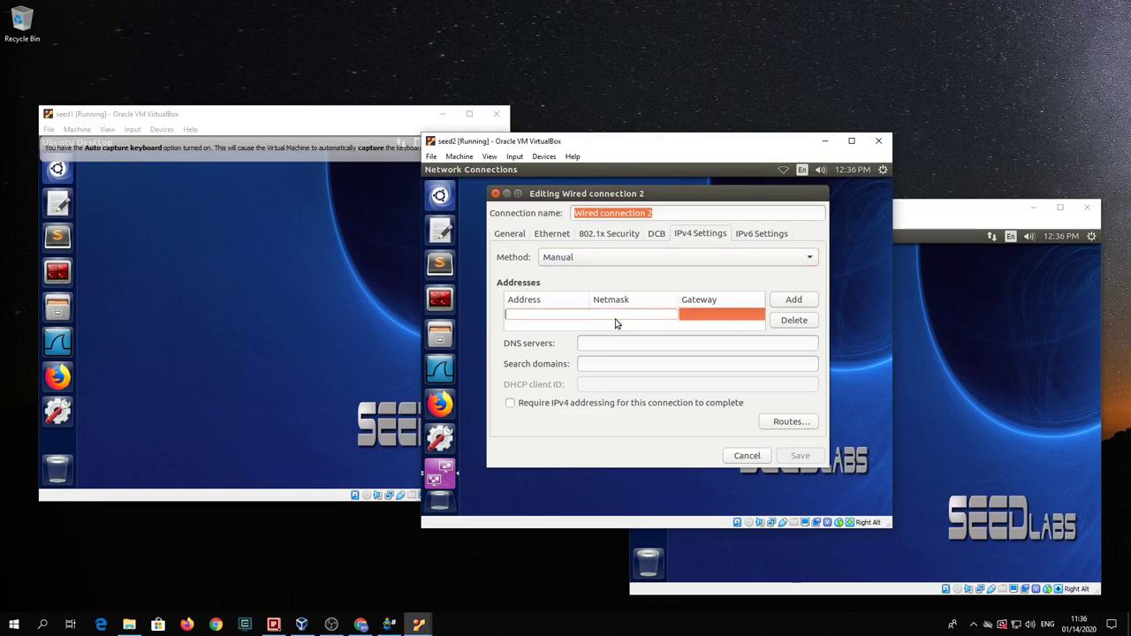
type("10")
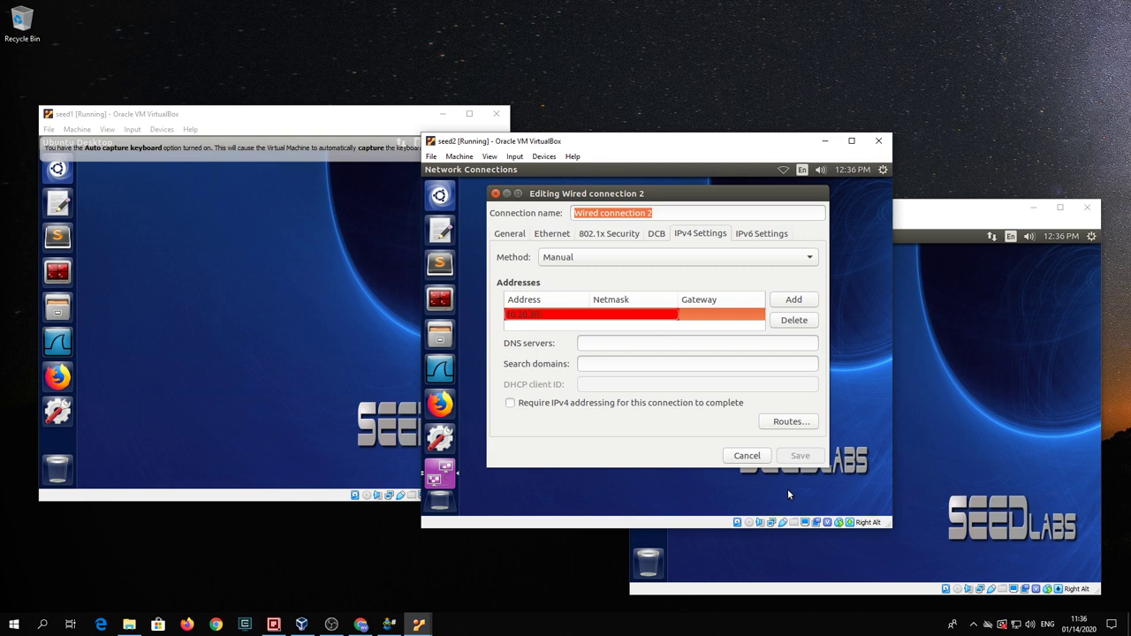
type(".20.30.62")
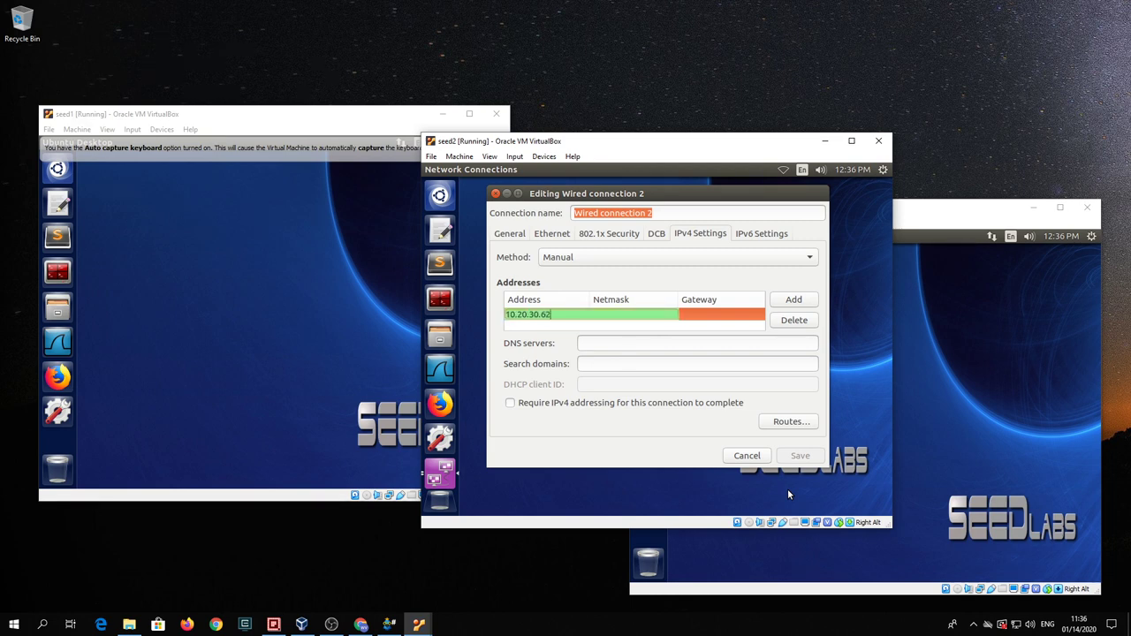
Complete the 10.20.30.62 address entry with netmask 24 and gateway 10.20.30.1.
key("BackSpace")
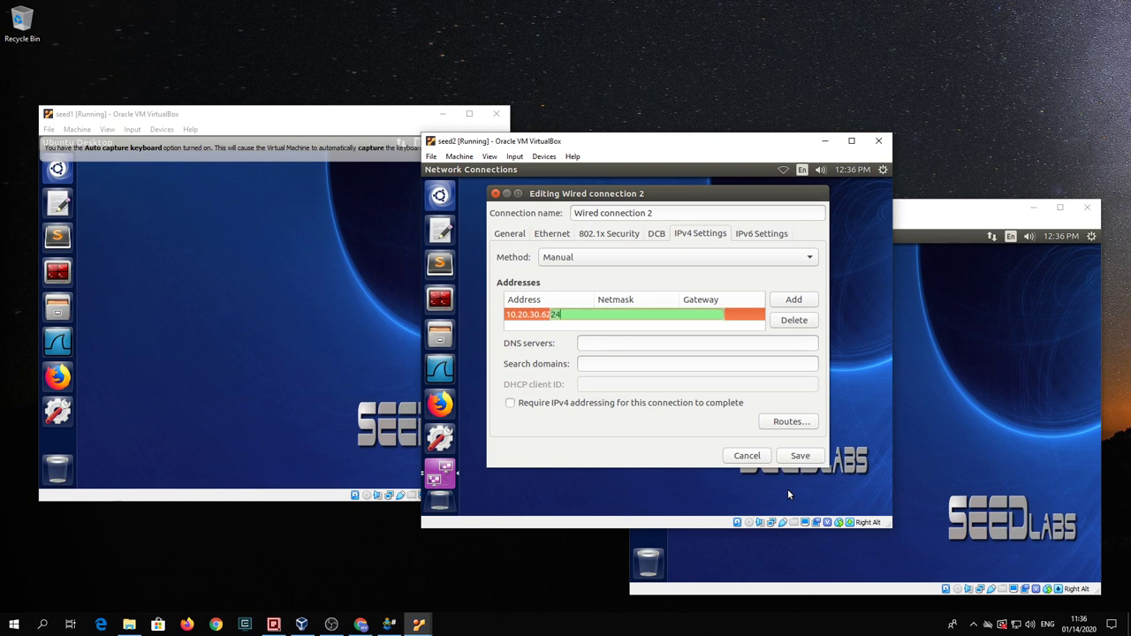
key("Tab")
type("20")
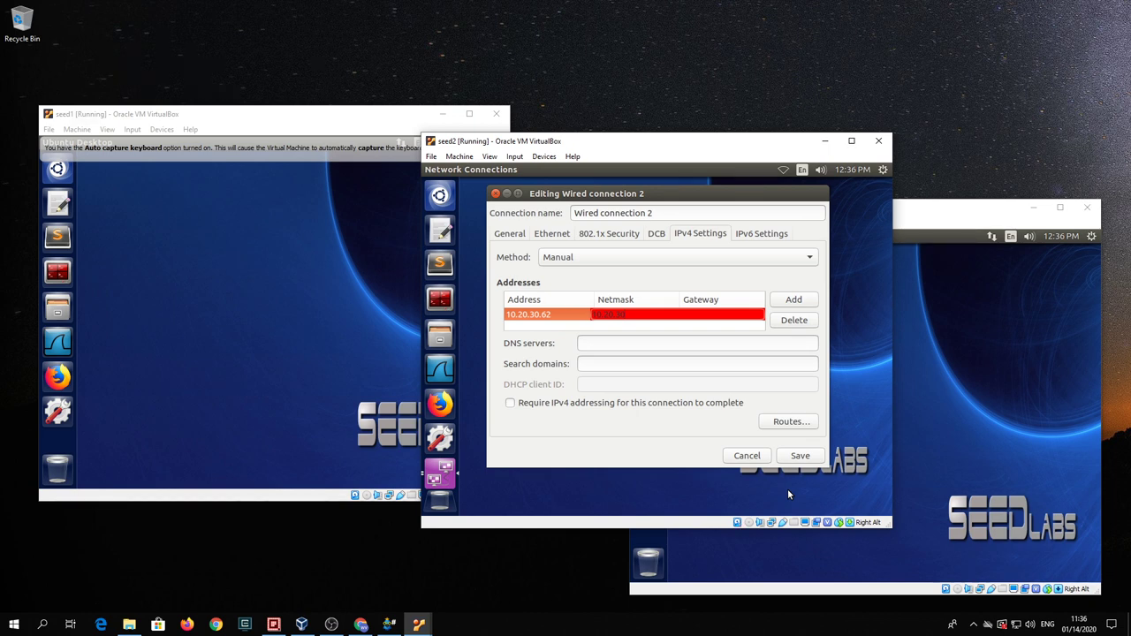
type(".30.1")
key("Return")
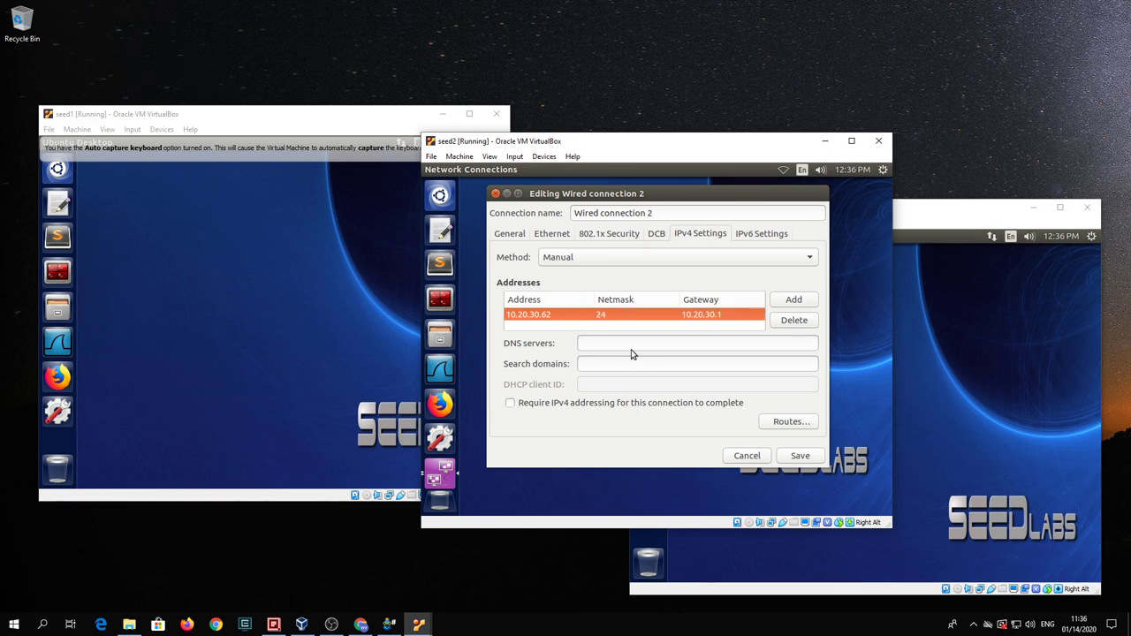
Set seed2's DNS servers for Wired connection 2 to 10.20.30.1,8.8.4.4, save it and close the connections editor.
left_click(633, 343)
type("10.20.30.1,8.8.4.4")
left_click(798, 456)
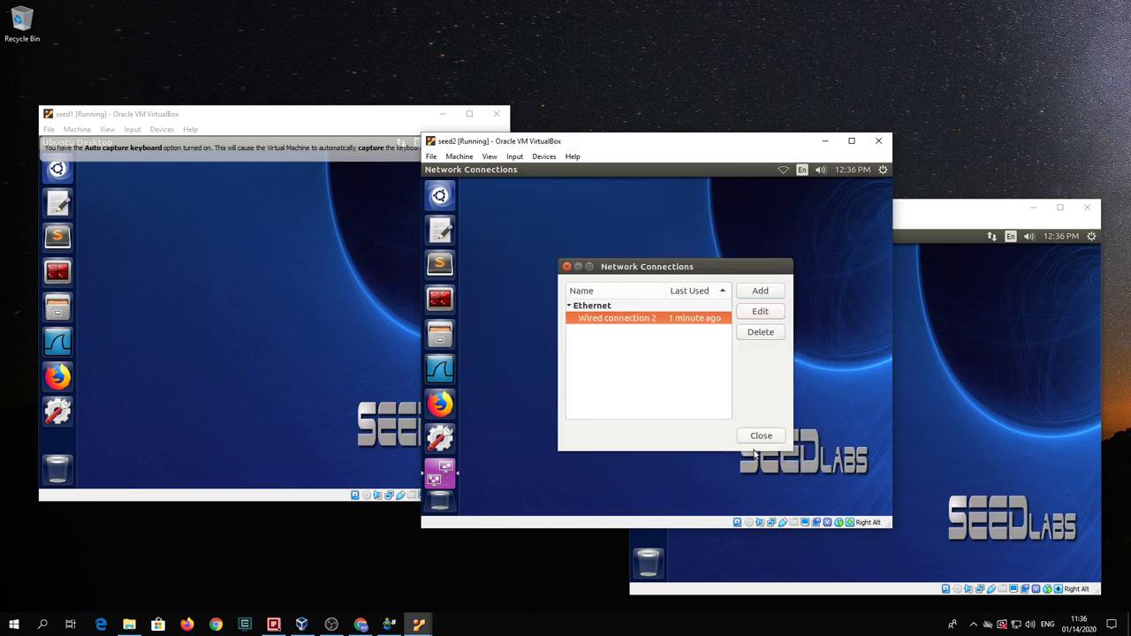
left_click(760, 439)
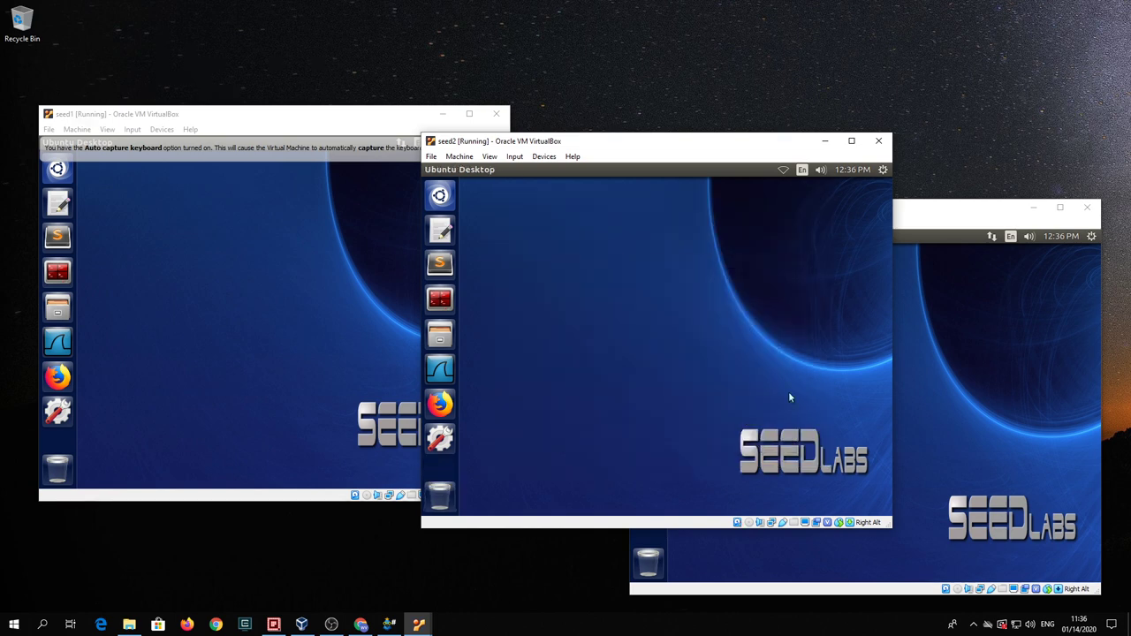
Connect seed2 through Wired connection 2 and test its internet access by opening Firefox, closing the browser when done.
left_click(781, 171)
left_click(782, 210)
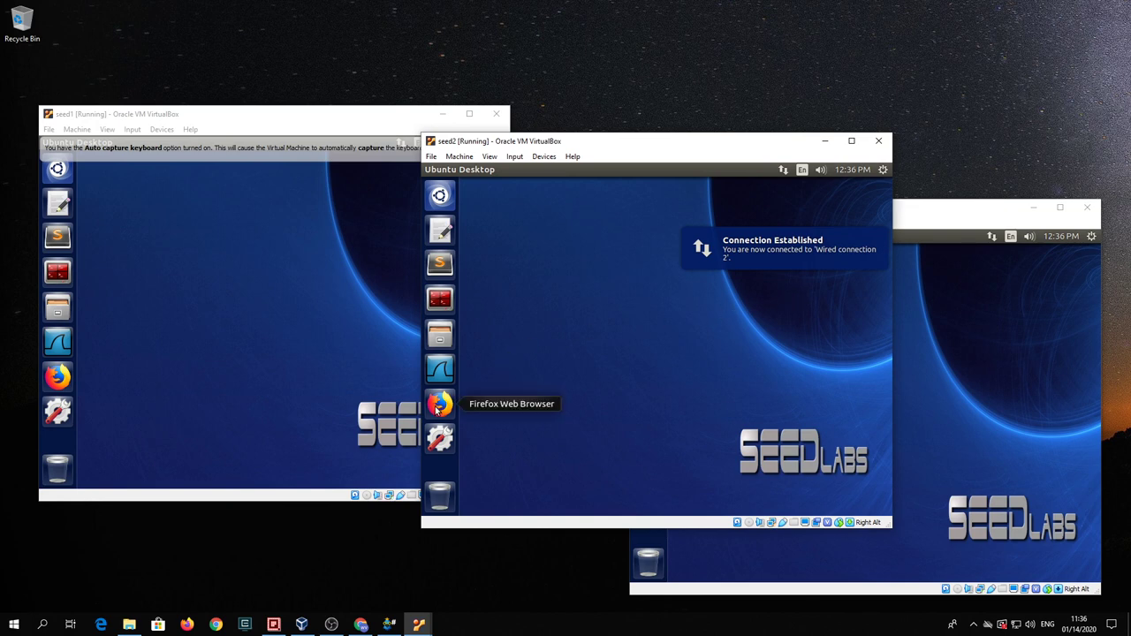
left_click(440, 404)
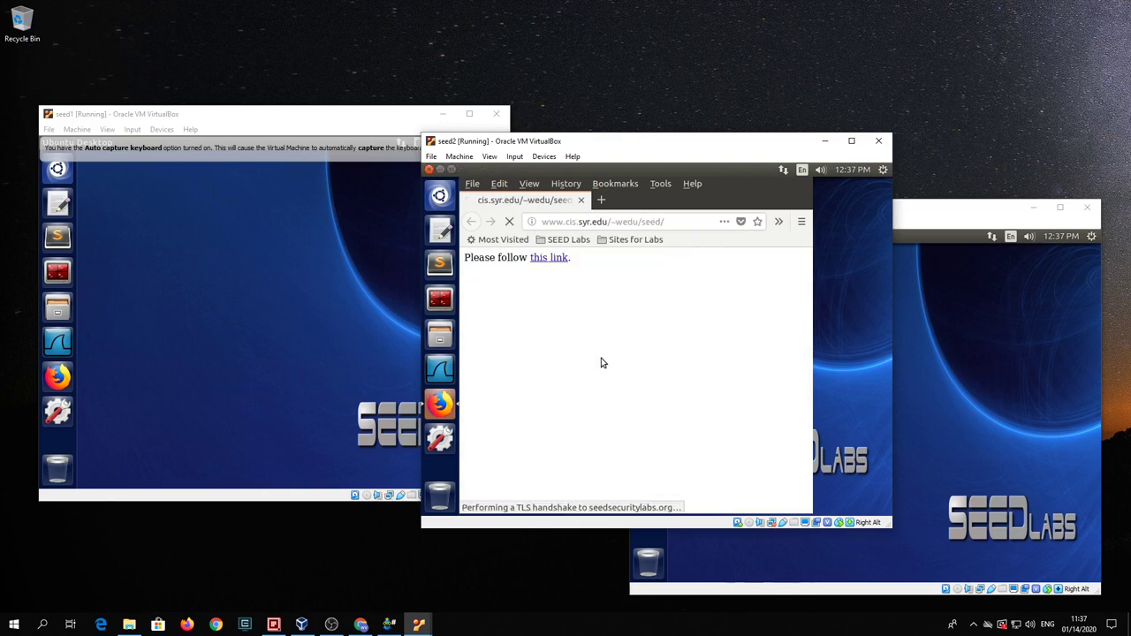
left_click(429, 170)
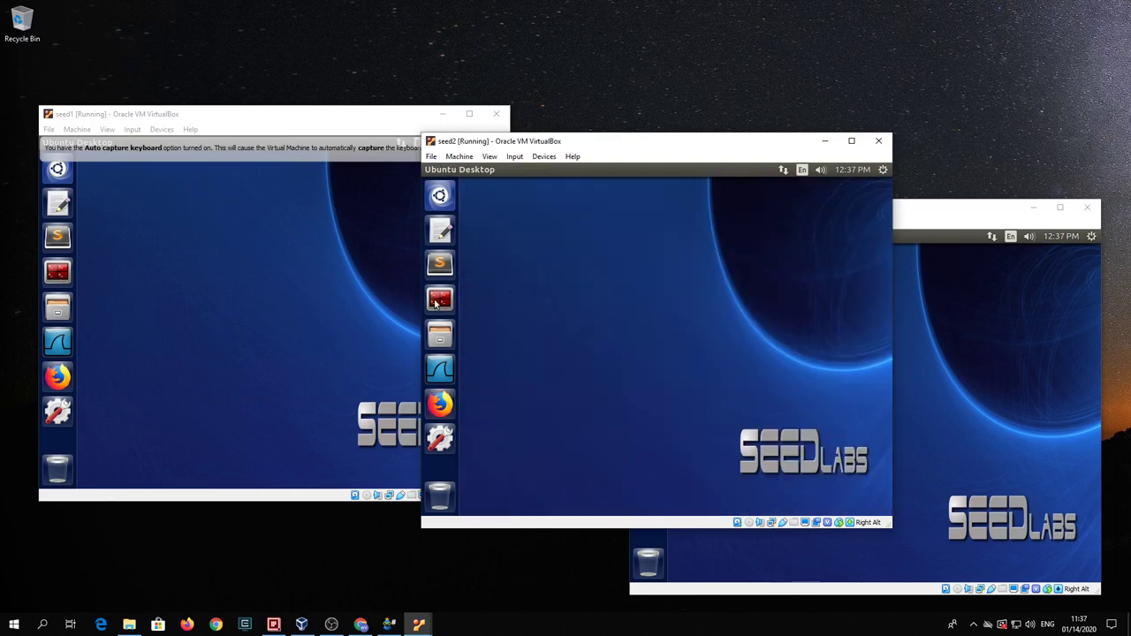
Run ifconfig in a terminal on seed1 and highlight the machine's IPv4 address.
left_click(263, 269)
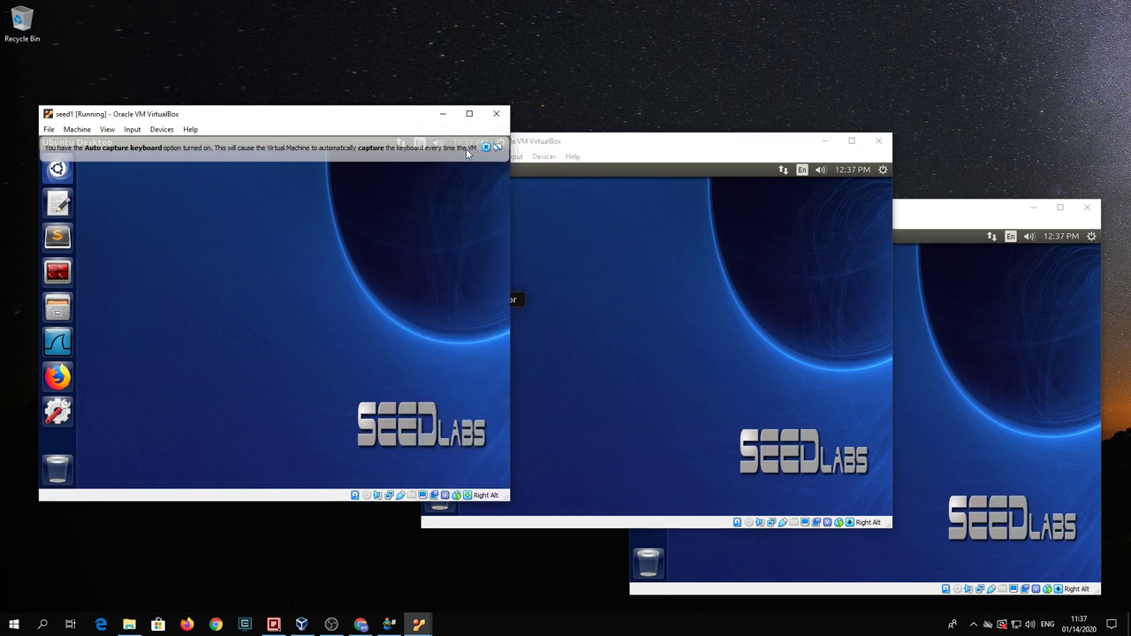
left_click(58, 272)
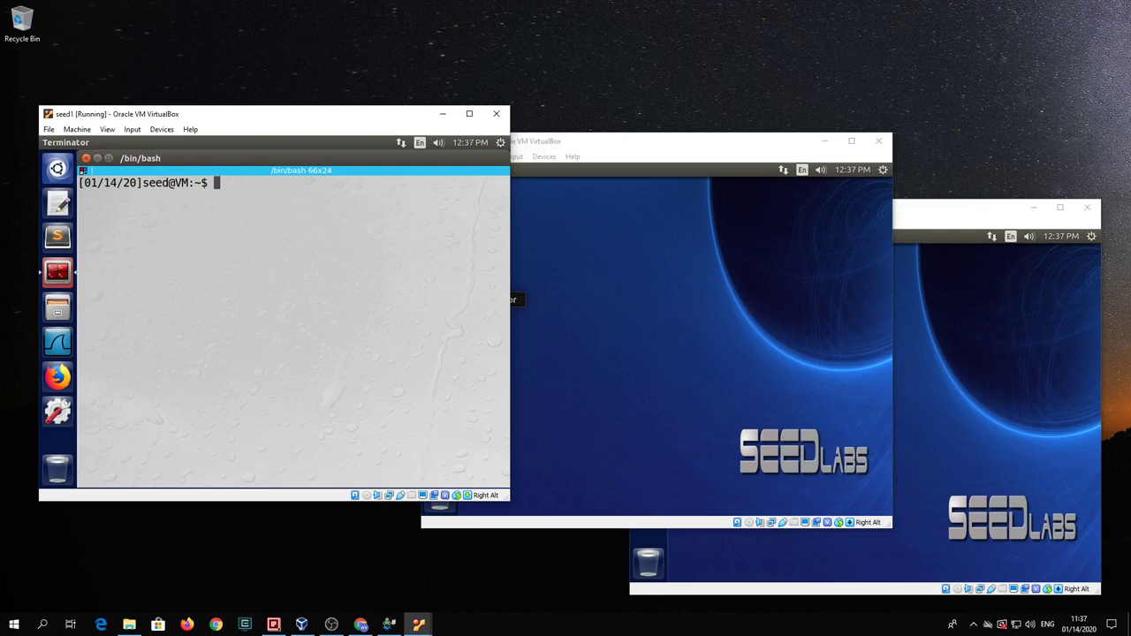
type("ifconfig")
key("Return")
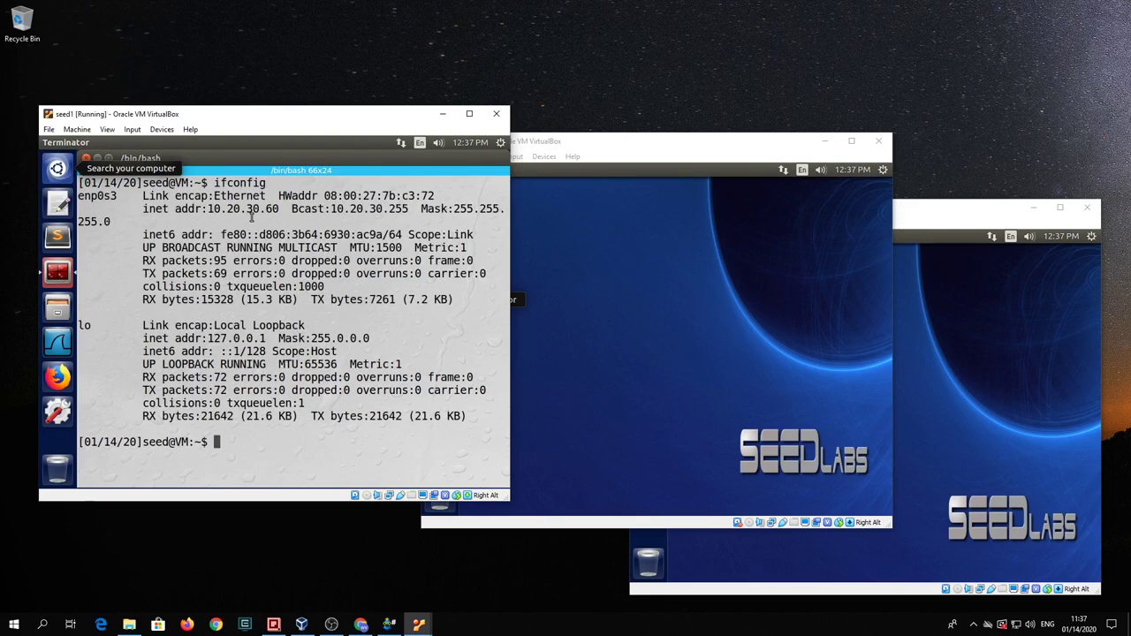
left_click_drag(208, 208, 281, 209)
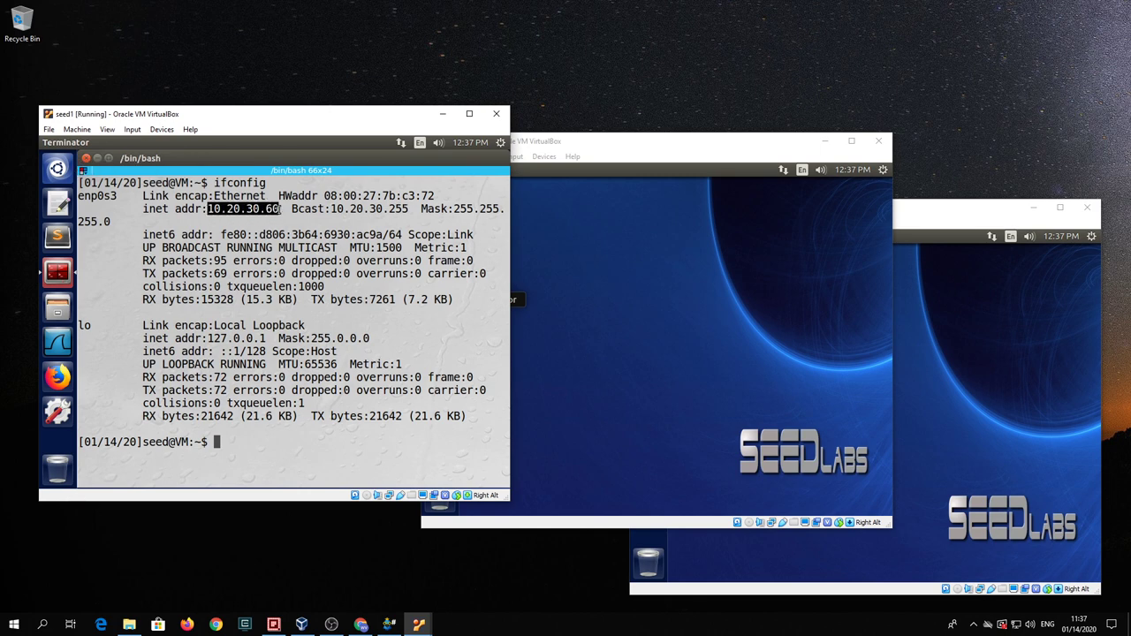
Run ifconfig in a terminal on seed2 and highlight its IPv4 address.
left_click(591, 234)
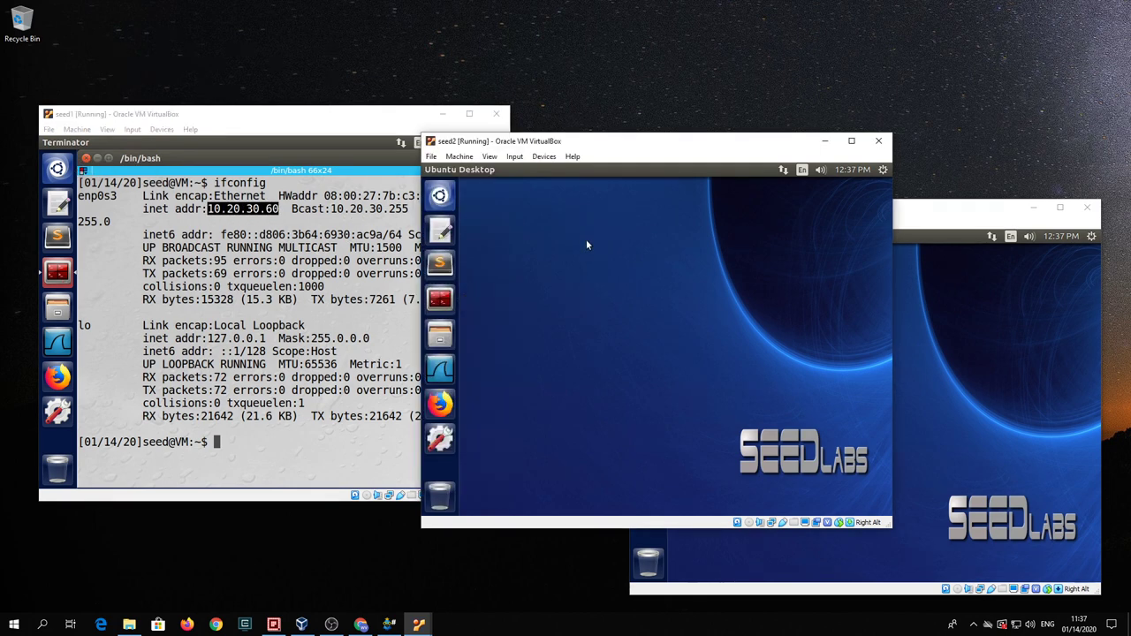
left_click(440, 301)
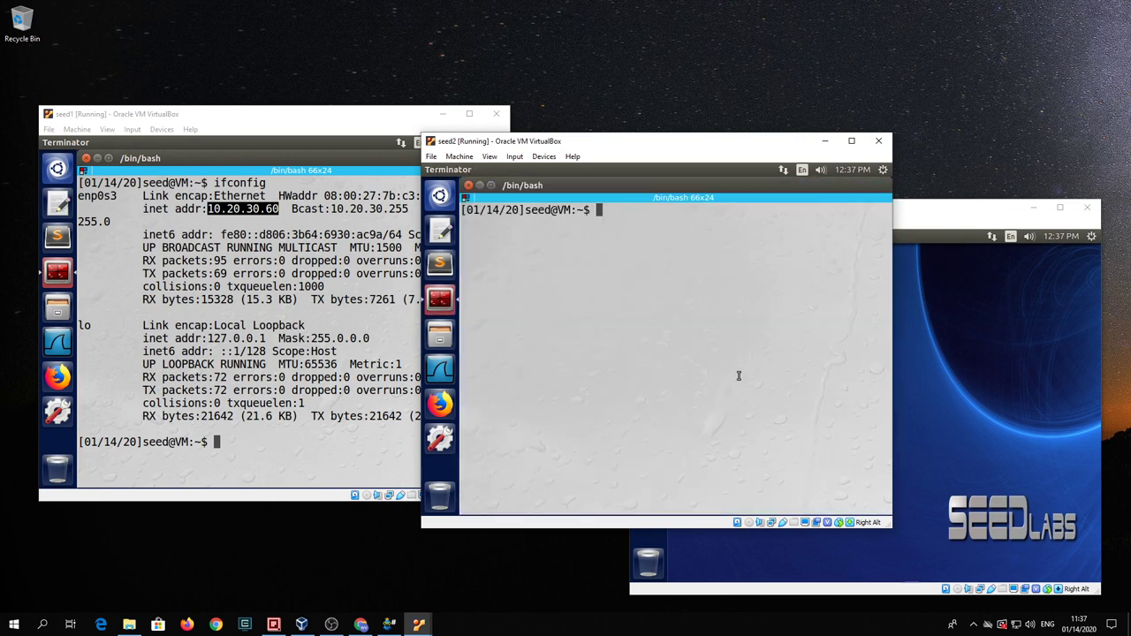
type("ifconfig")
key("Return")
left_click_drag(608, 236, 661, 236)
Run ifconfig in a terminal on seed3 and check its IPv4 address.
left_click(920, 275)
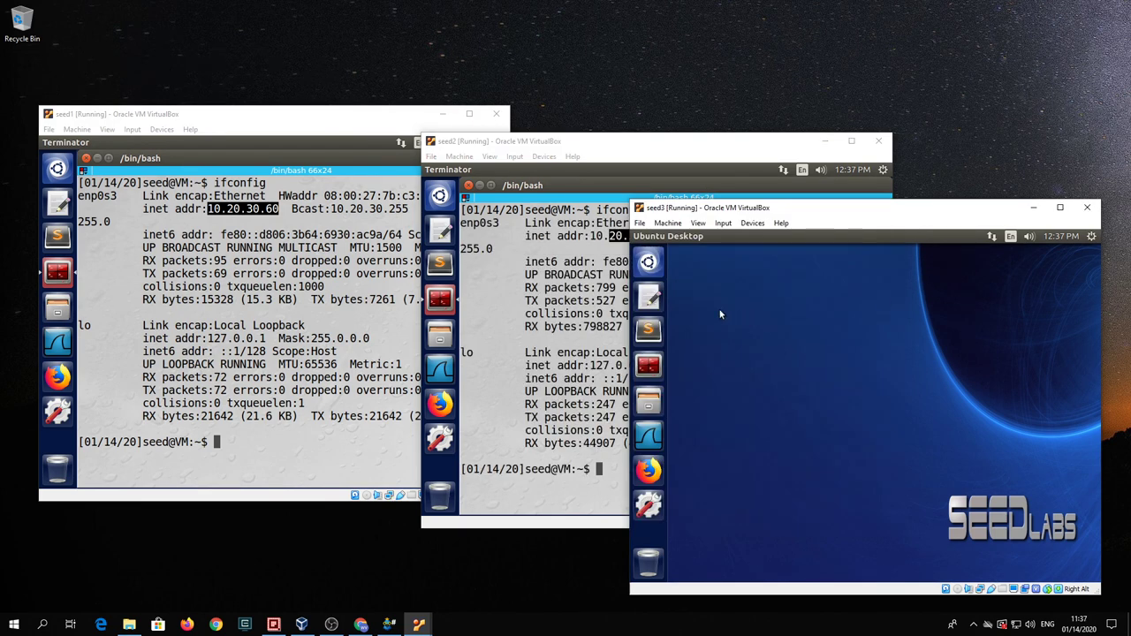
left_click(648, 368)
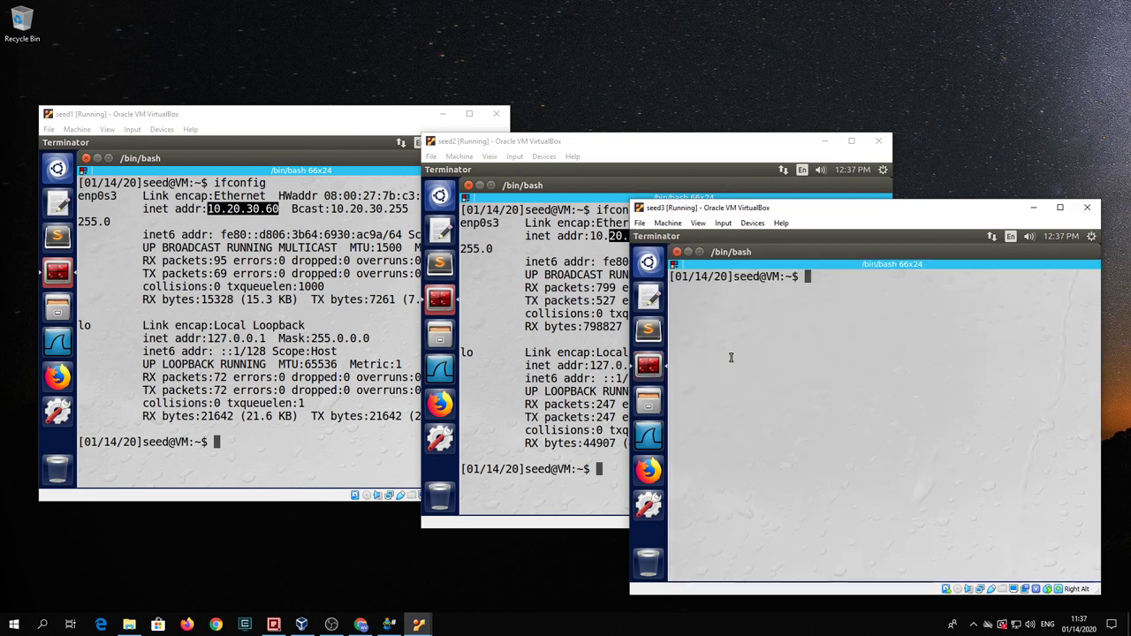
type("ifconfig")
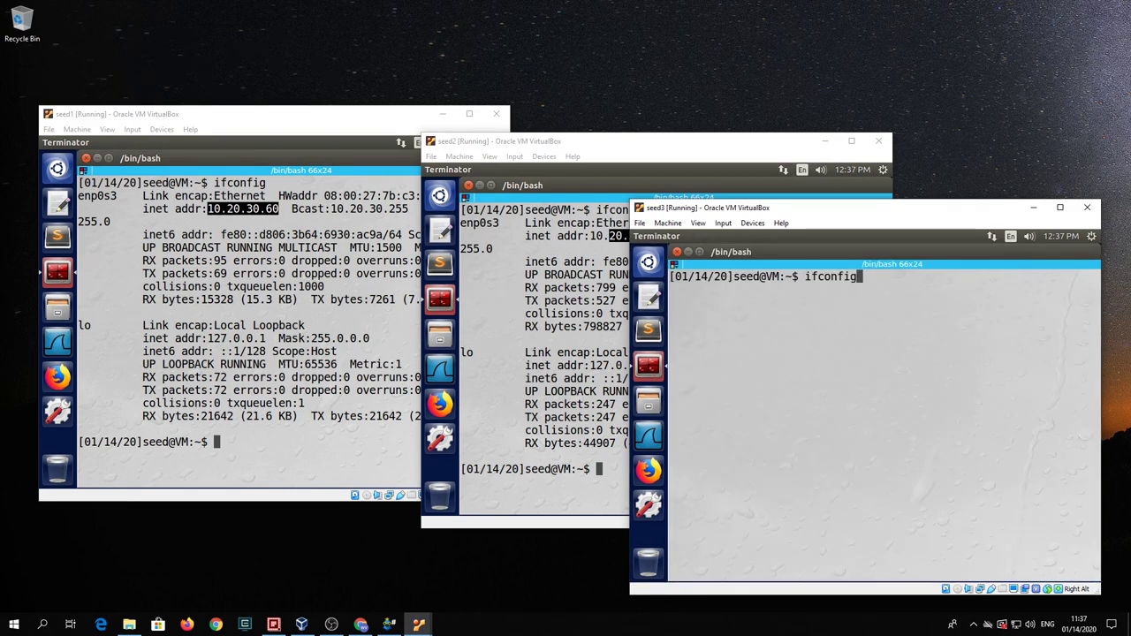
key("Return")
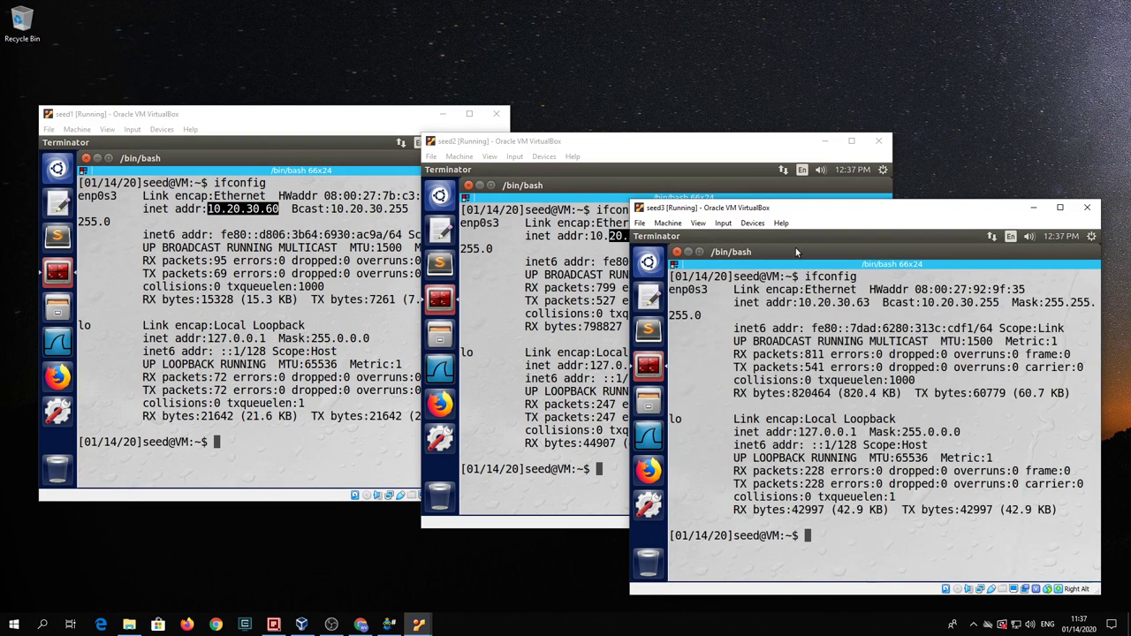
left_click_drag(844, 303, 868, 303)
Ping seed1 at 10.20.30.60 from the seed3 terminal and stop the ping after a couple of replies.
left_click(884, 553)
type("ping 10.20.30.")
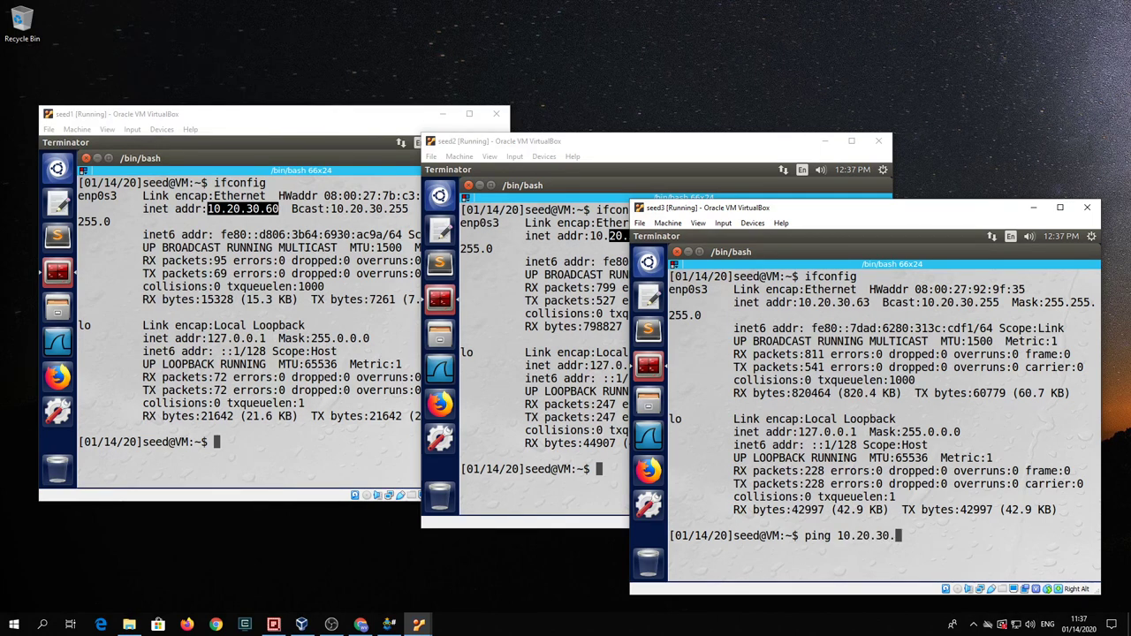
type("60")
key("Return")
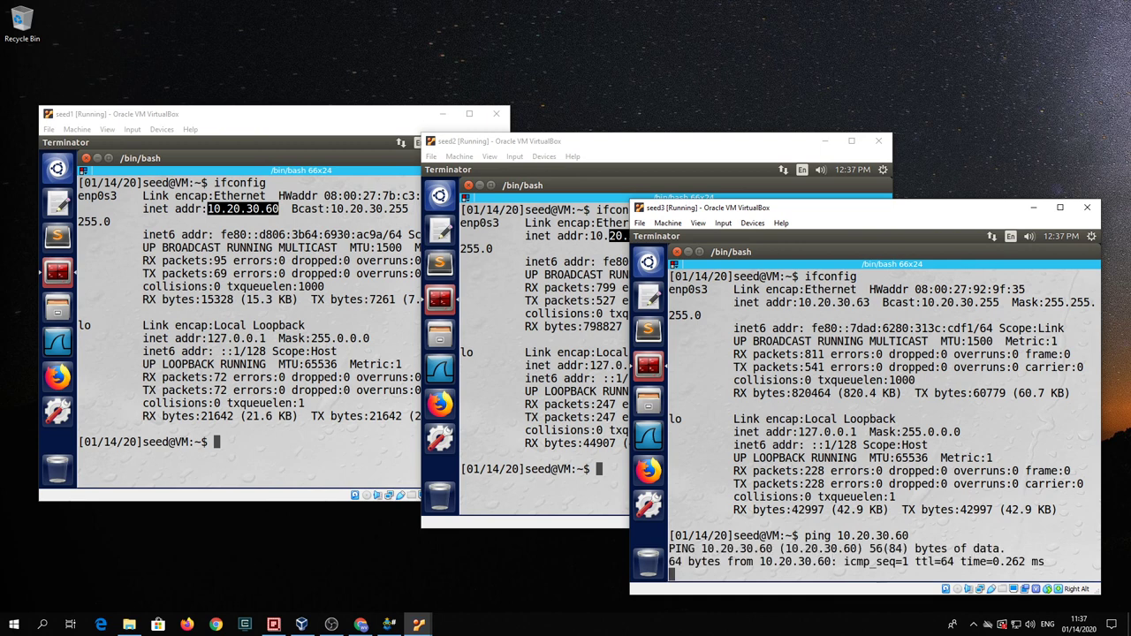
key("ctrl+c")
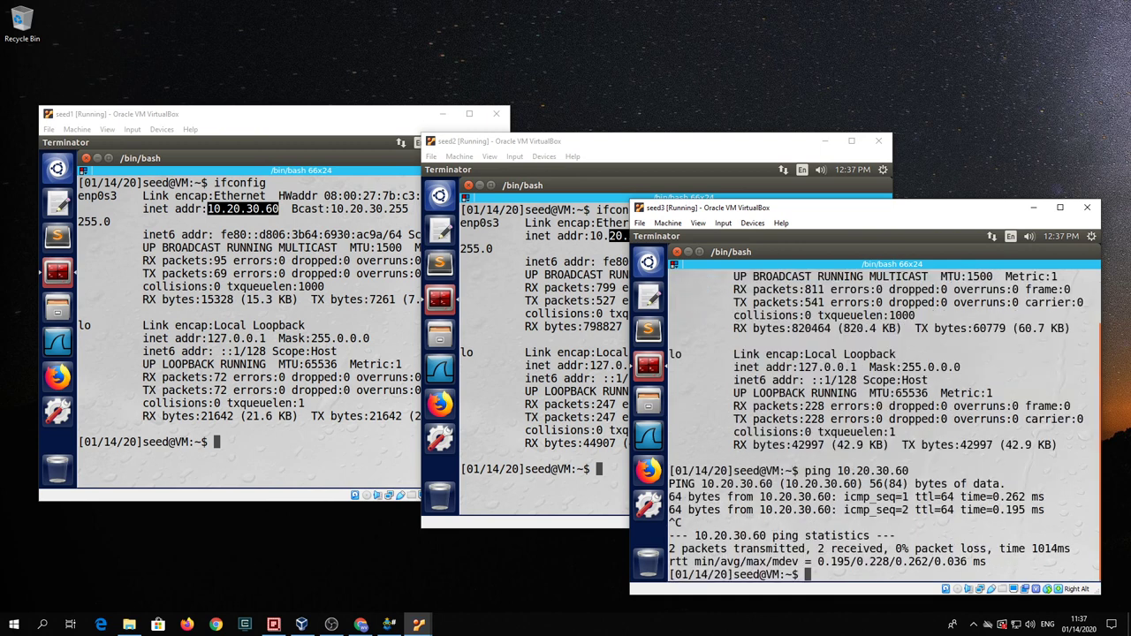
Ping seed2 at 10.20.30.62 from the seed3 terminal and stop the ping after a couple of replies.
key("Up")
key("BackSpace")
type("20.30.62")
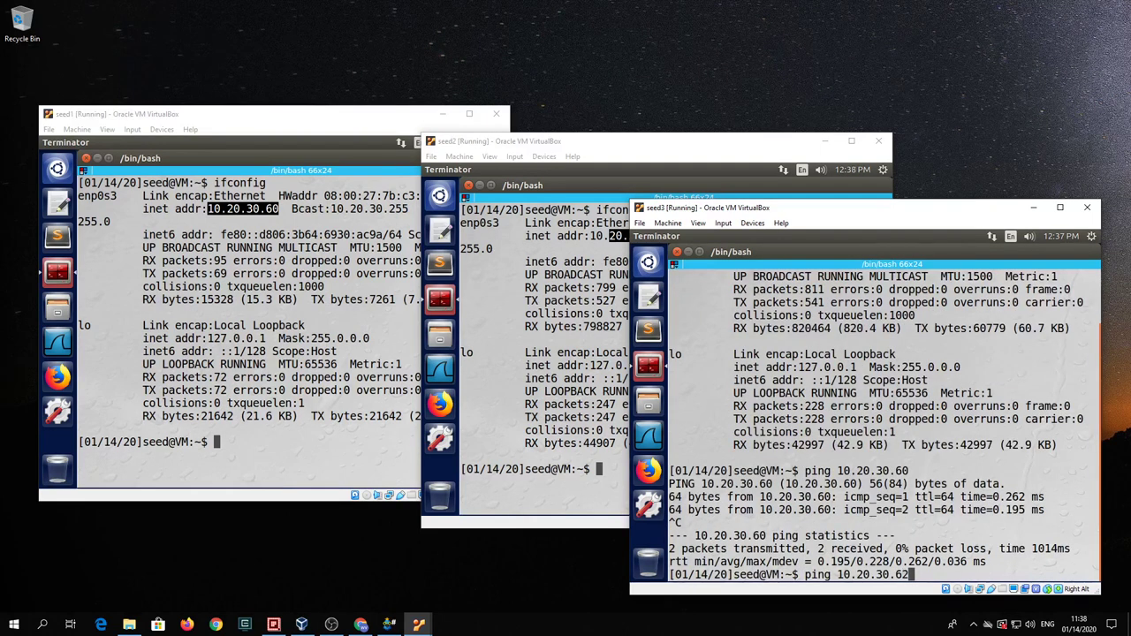
key("Return")
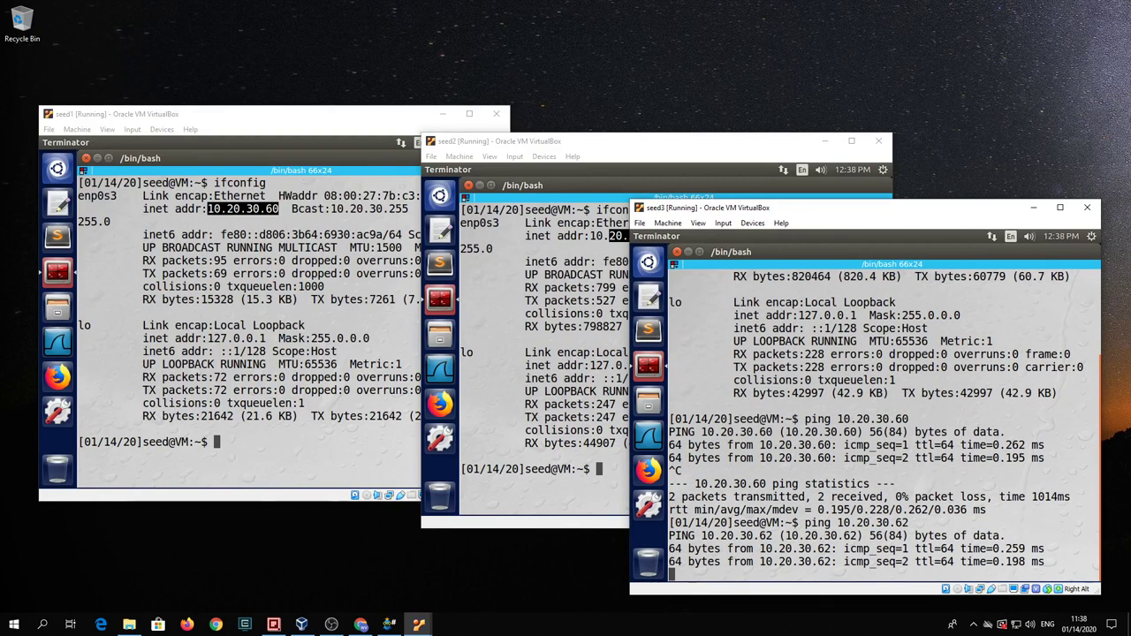
key("ctrl+c")
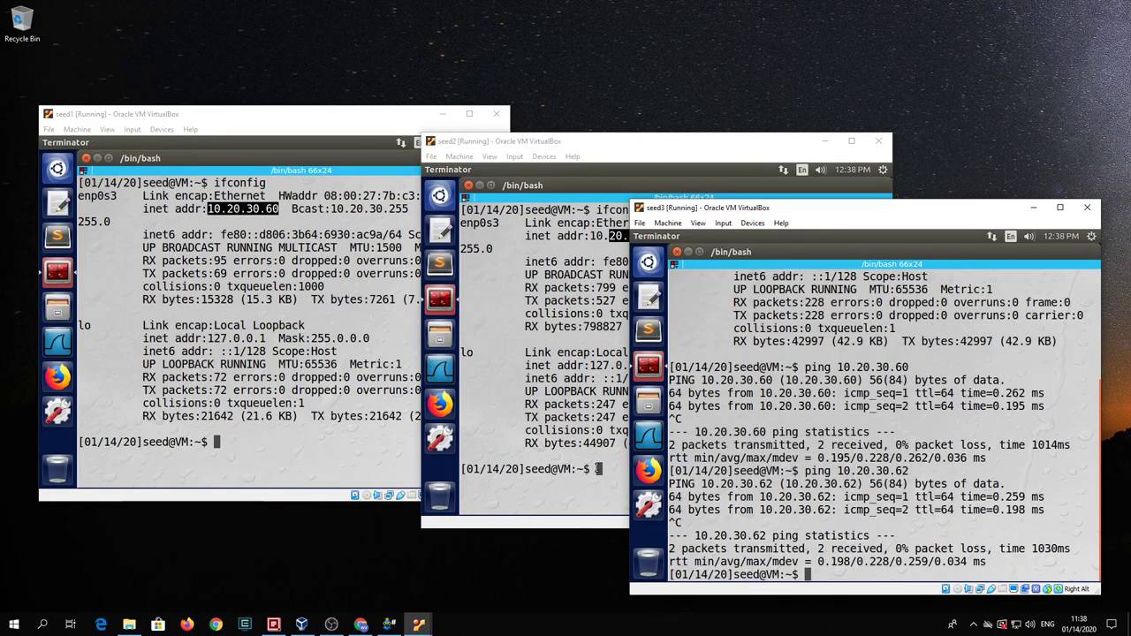
Ping seed1 at 10.20.30.60 from the seed2 terminal and stop the ping after a couple of replies.
left_click(601, 469)
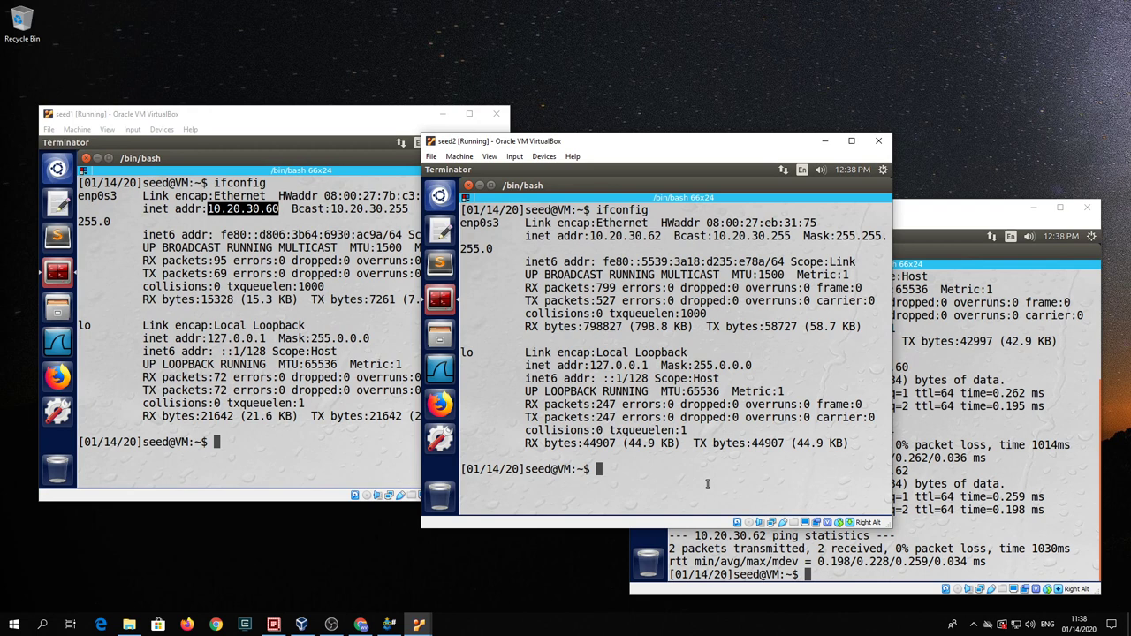
type("ping 10.20.30.60")
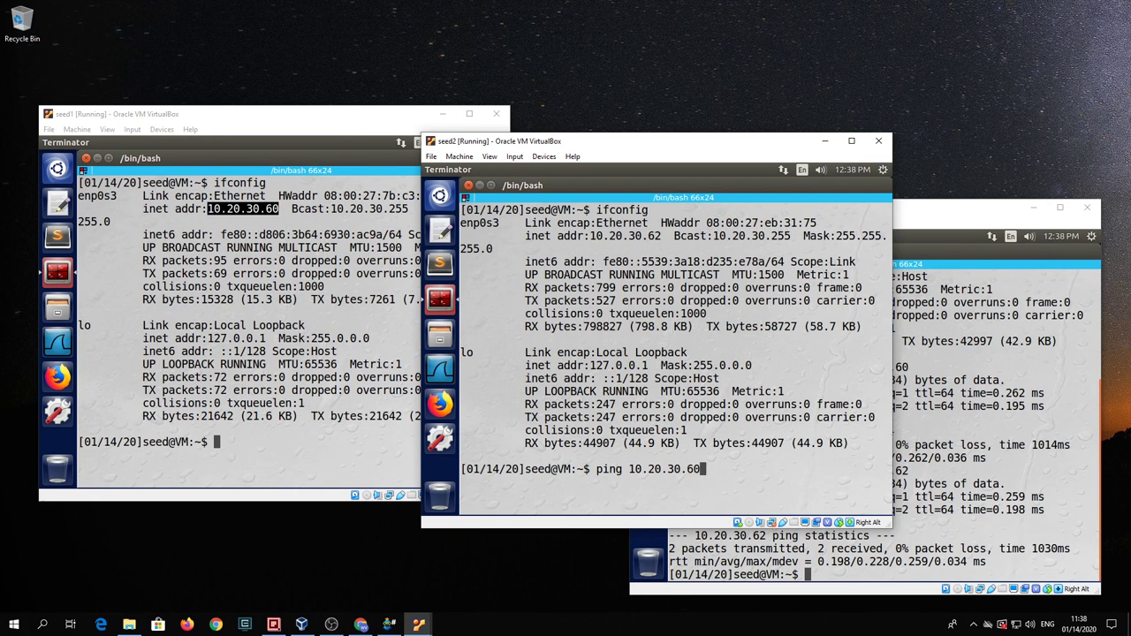
key("Return")
key("ctrl+c")
Ping seed3 at 10.20.30.63 from the seed2 terminal and stop the ping after a few replies.
key("Up")
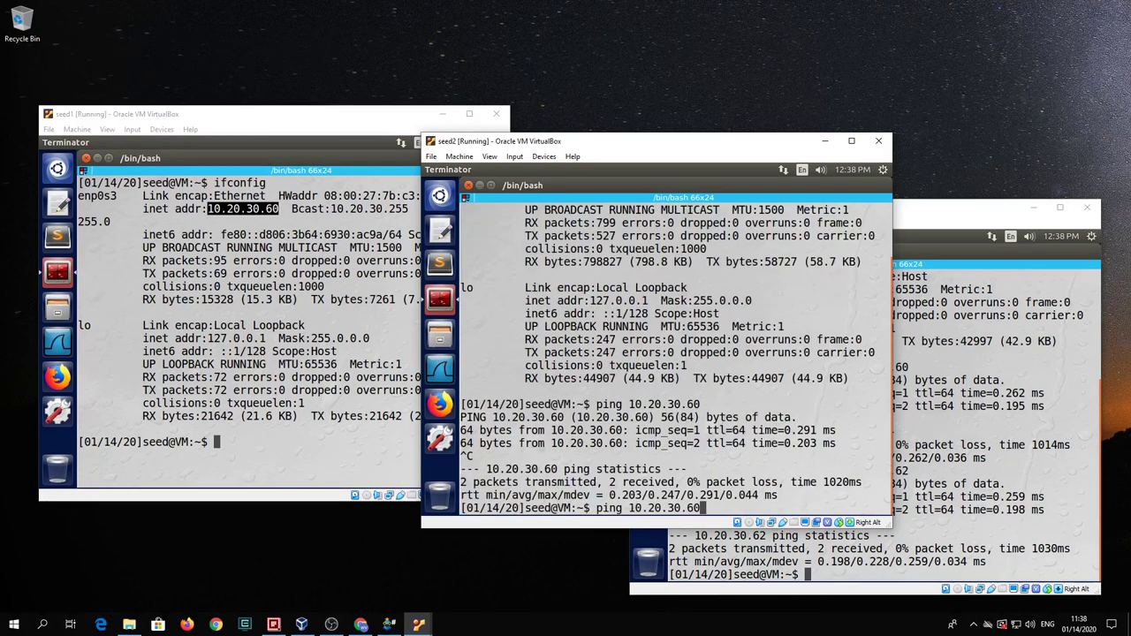
key("BackSpace")
type("3")
key("Return")
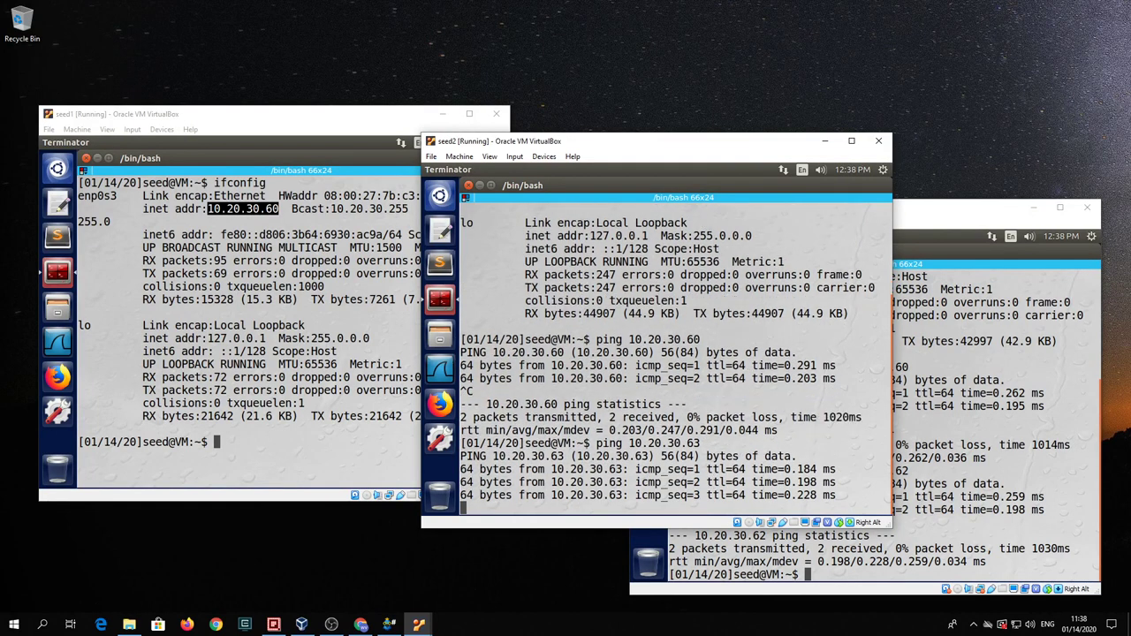
key("ctrl+c")
Ping seed2 at 10.20.30.62 from the seed1 terminal and stop the ping after a couple of replies.
left_click(227, 448)
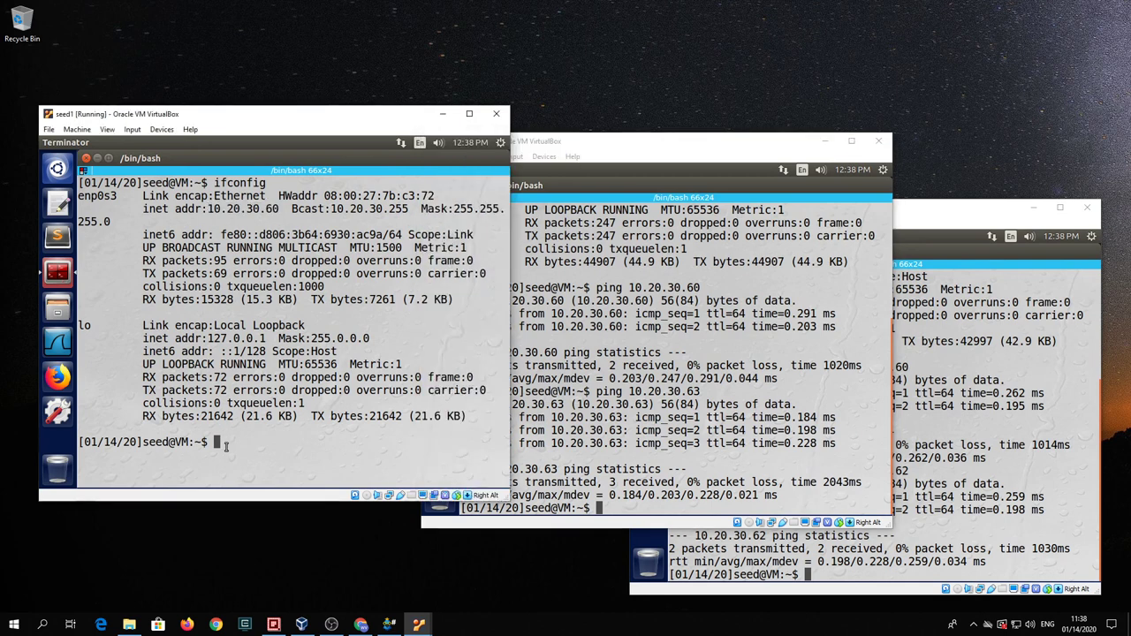
type("ping 10.20.30.62")
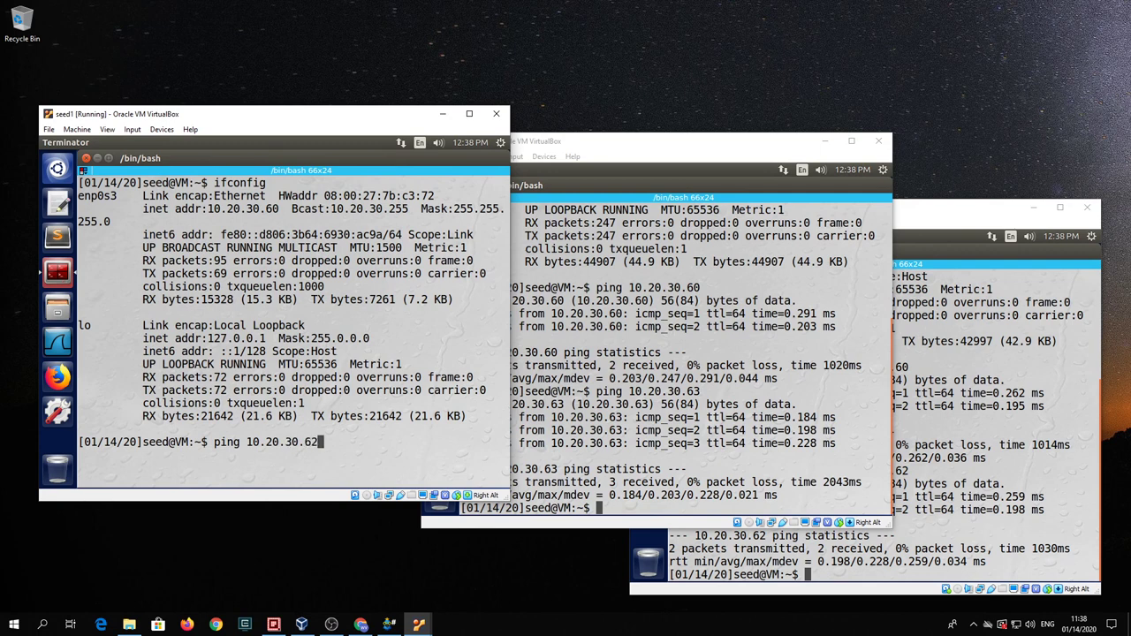
key("Return")
key("ctrl+c")
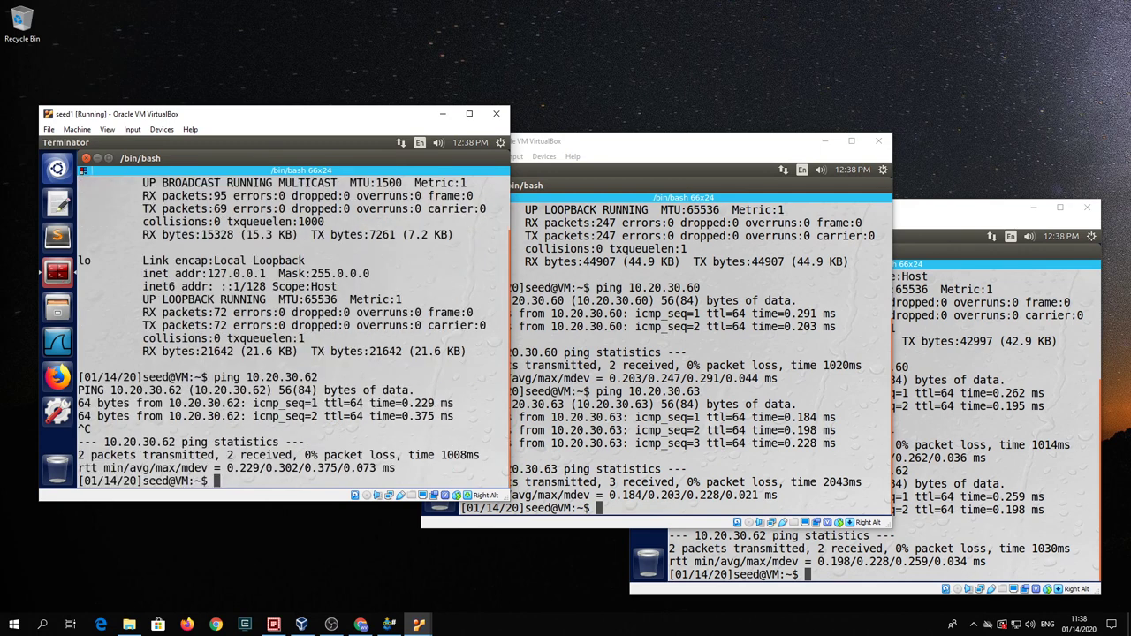
Ping seed3 at 10.20.30.63 from the seed1 terminal and stop the ping after a couple of replies.
key("Up")
key("BackSpace")
type("30.63")
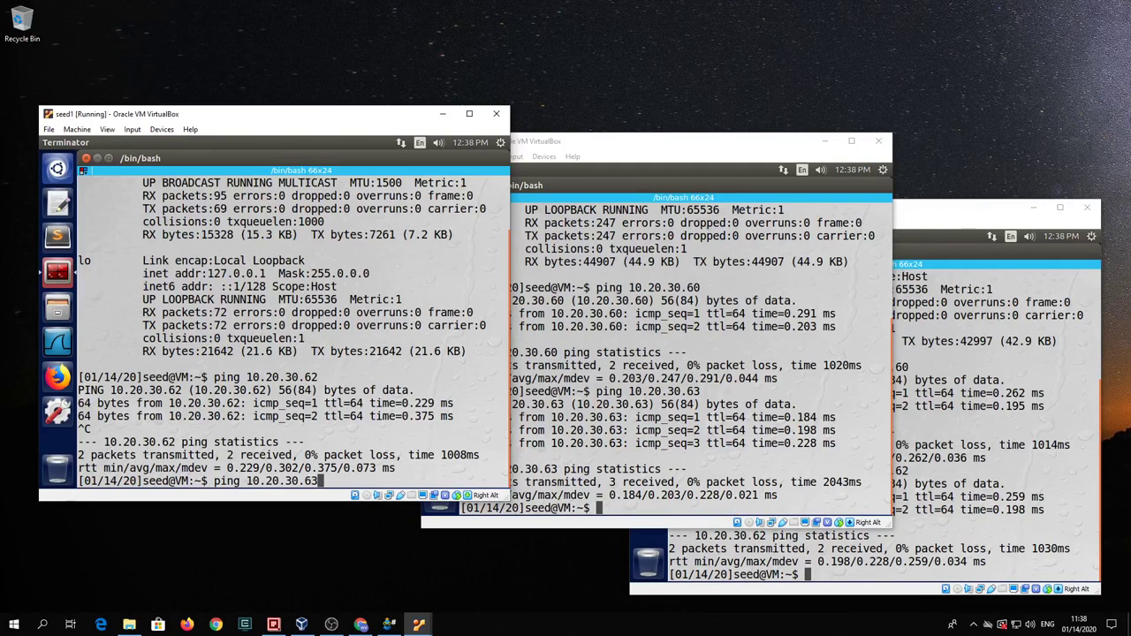
key("Return")
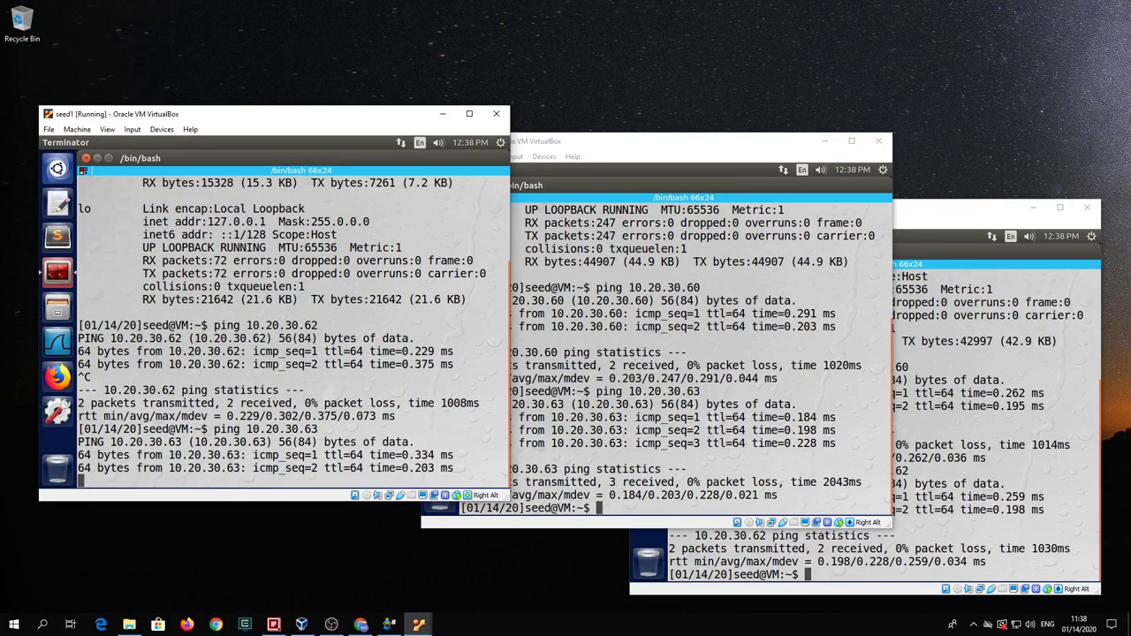
key("ctrl+c")
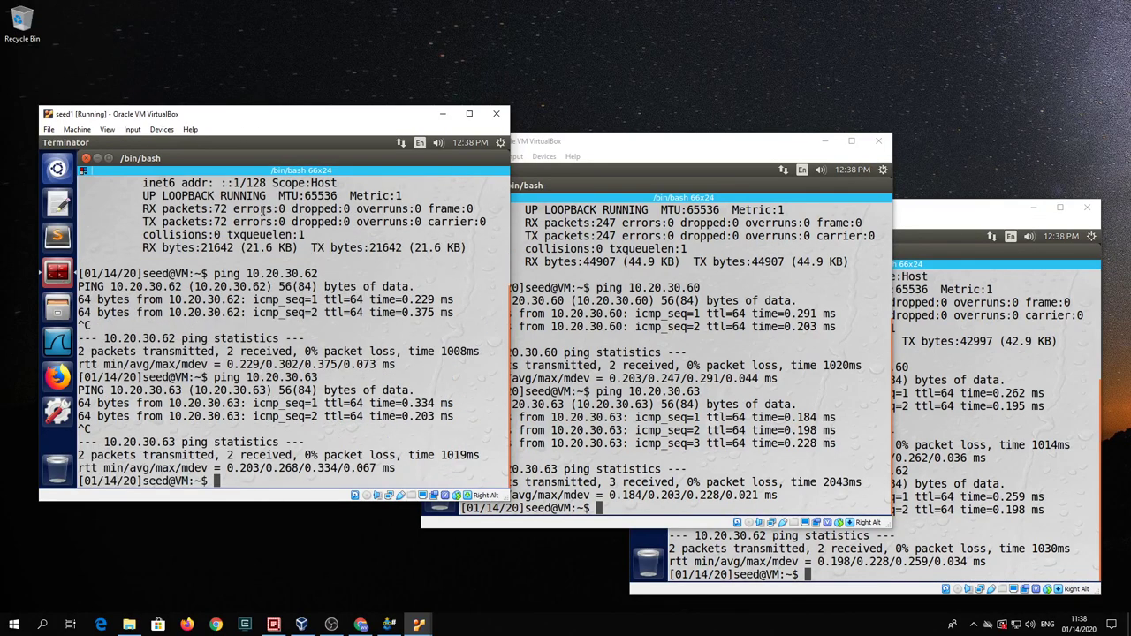
Disconnect seed1 from the Ethernet network and open its Wired connection 1 for editing.
left_click(401, 144)
left_click(401, 184)
left_click(401, 143)
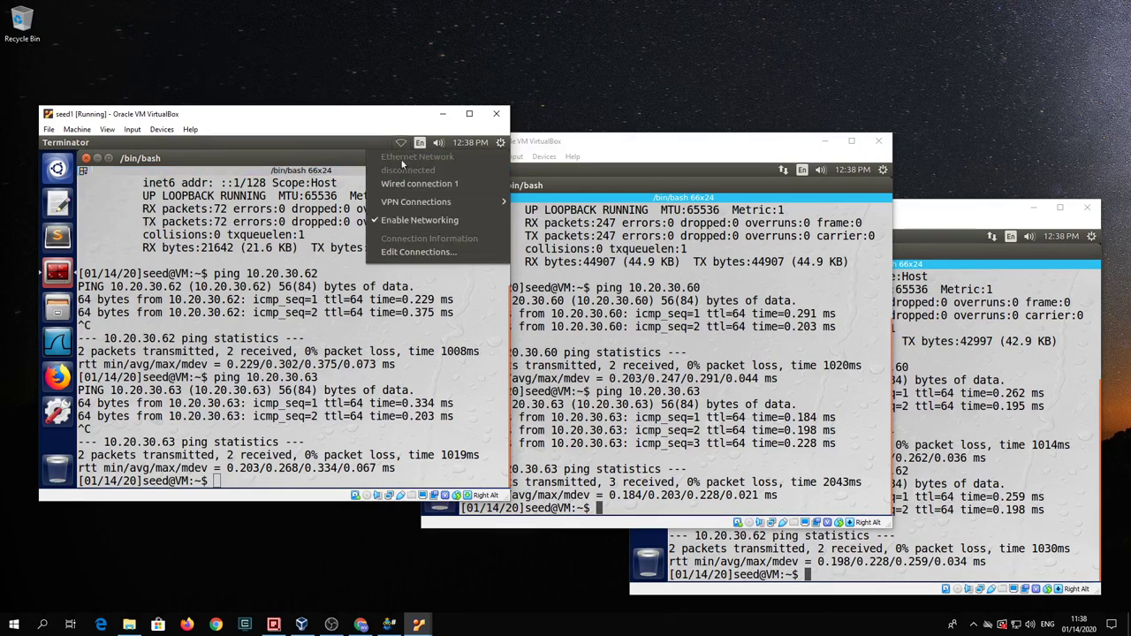
left_click(418, 252)
left_click(261, 291)
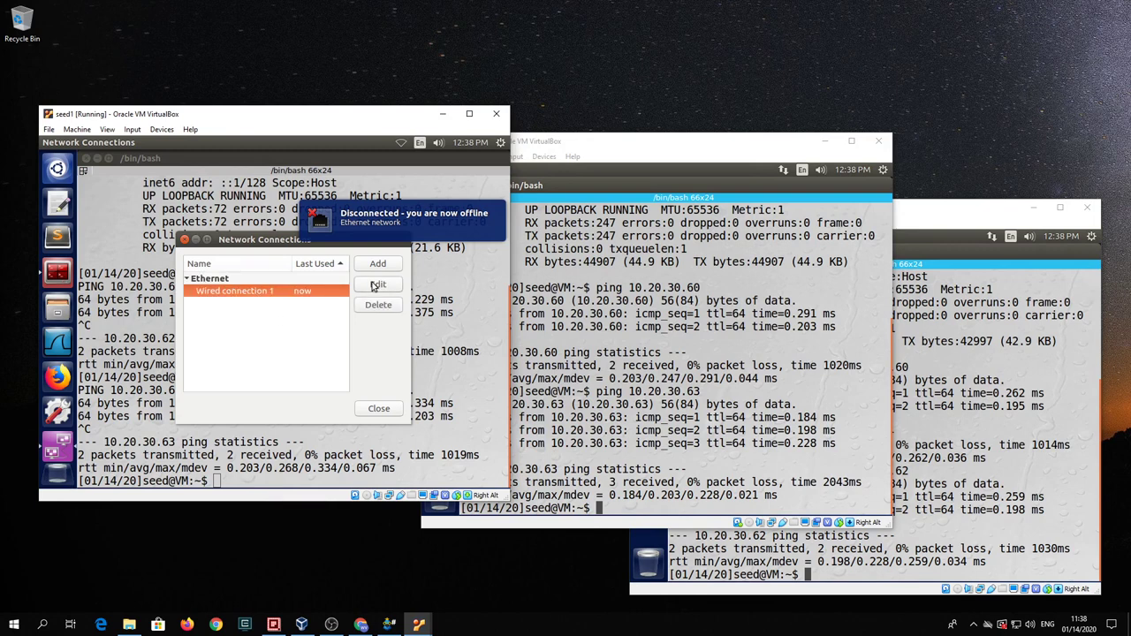
key("Return")
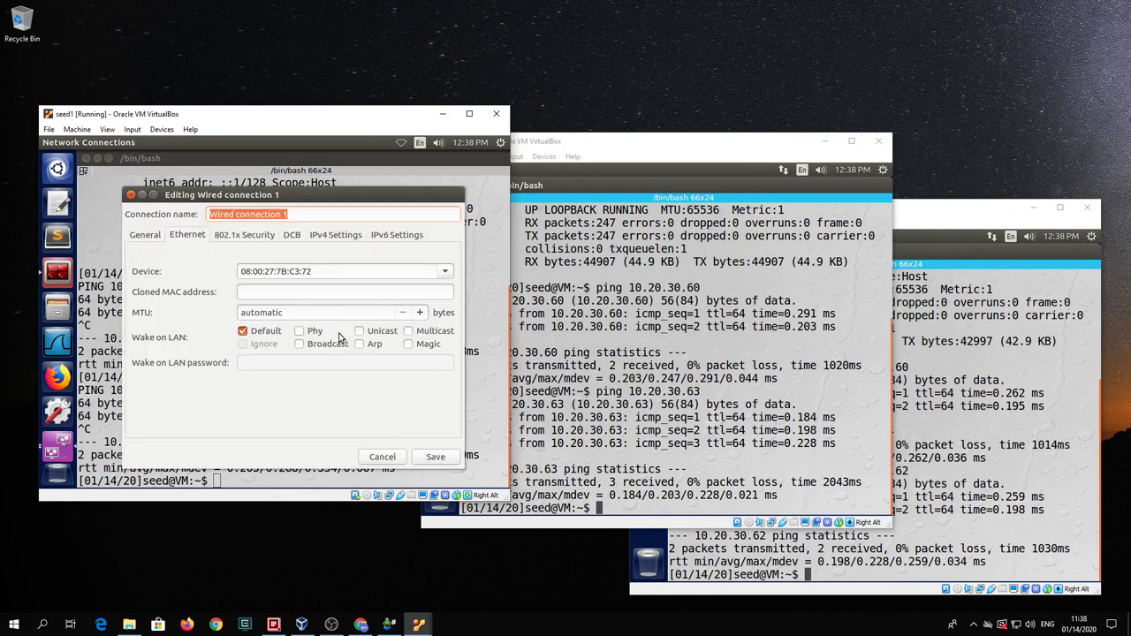
Set seed1's manual IPv4 address to 10.20.30.61, save the change and reconnect Wired connection 1.
left_click(336, 236)
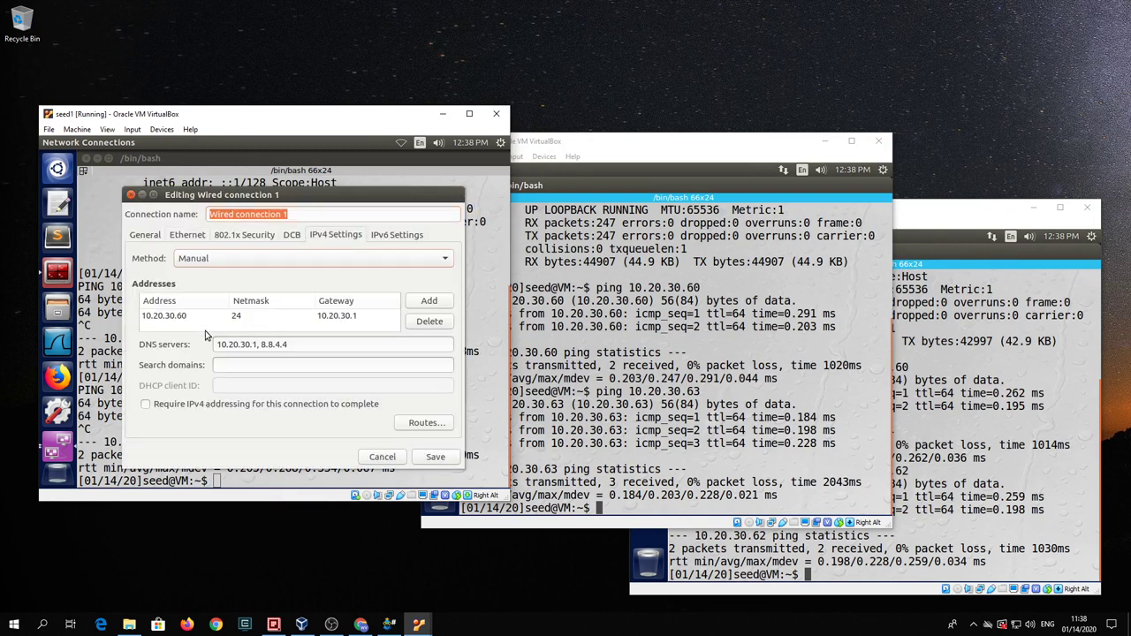
left_click(188, 317)
left_click(189, 316)
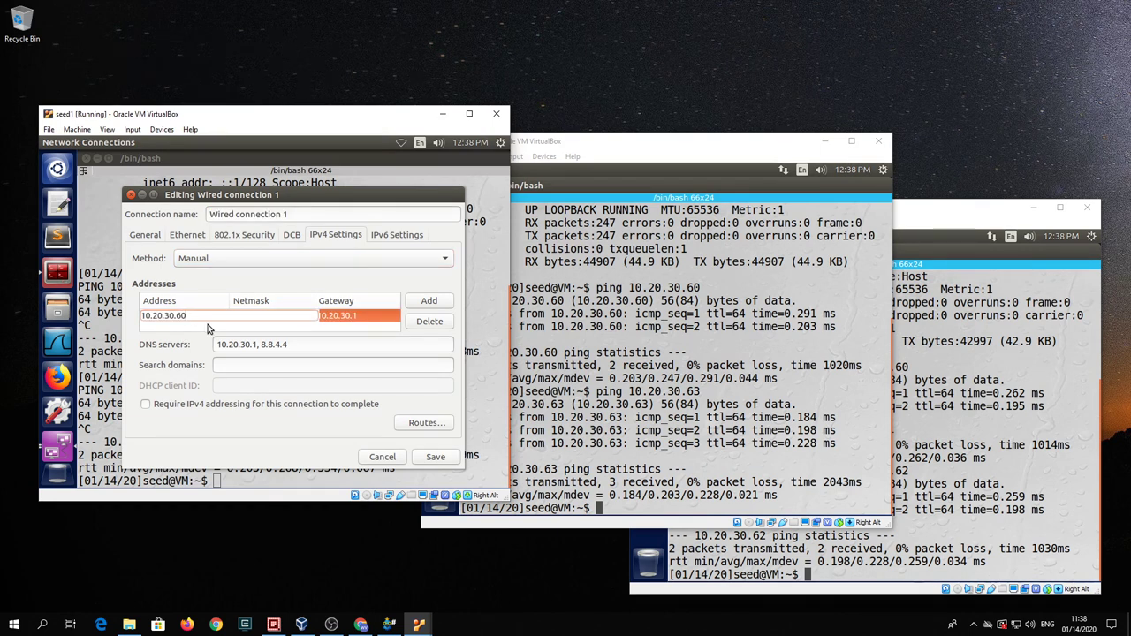
key("BackSpace")
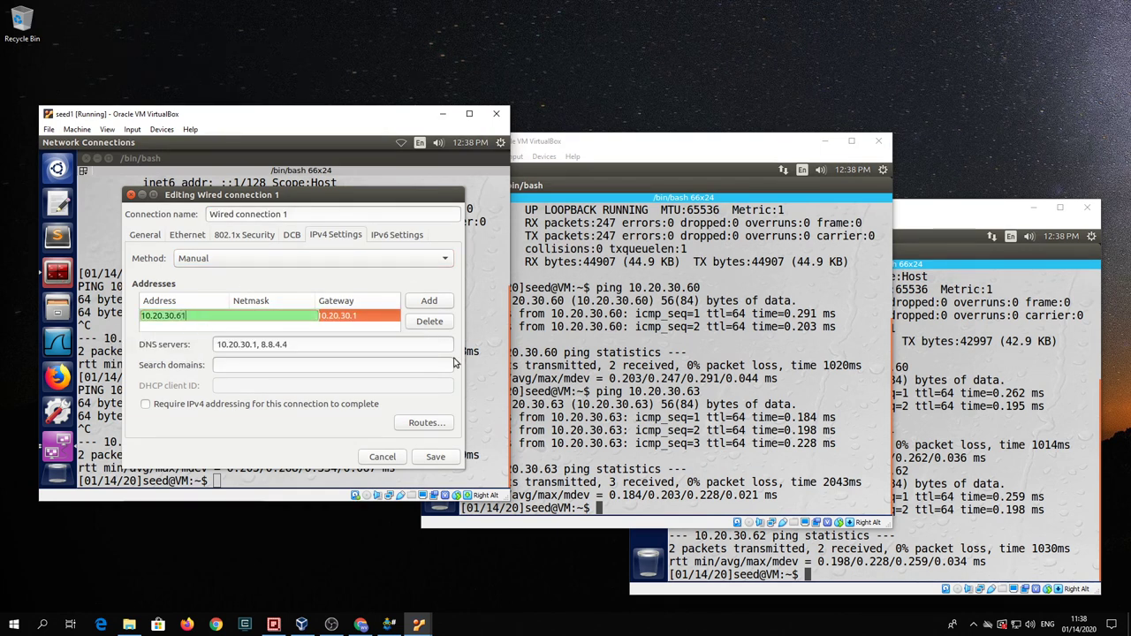
left_click(427, 458)
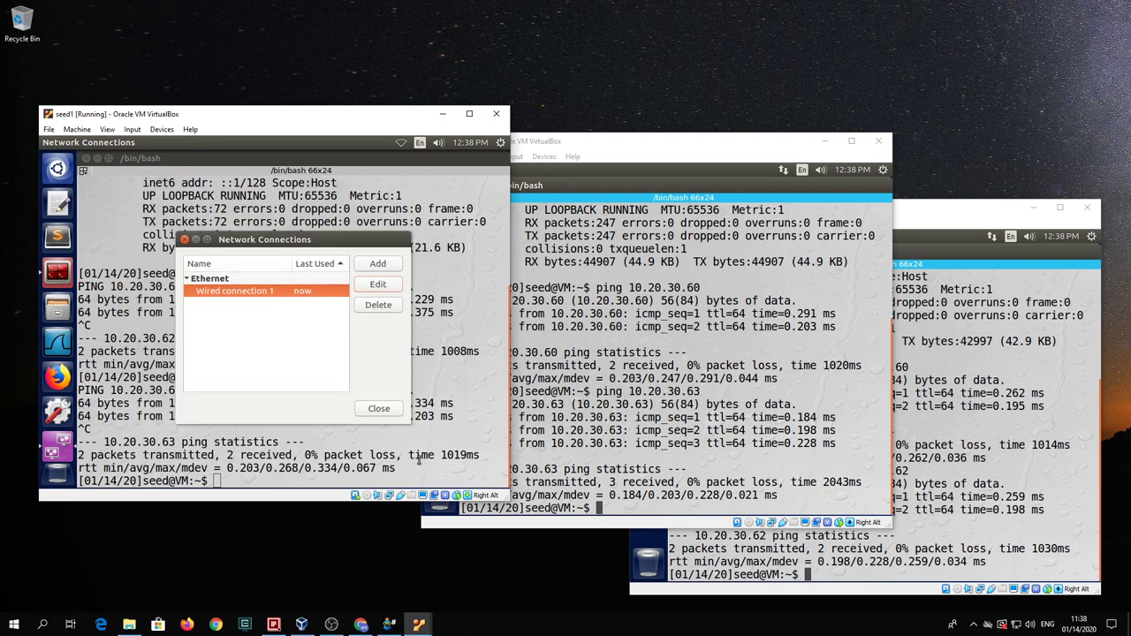
left_click(368, 416)
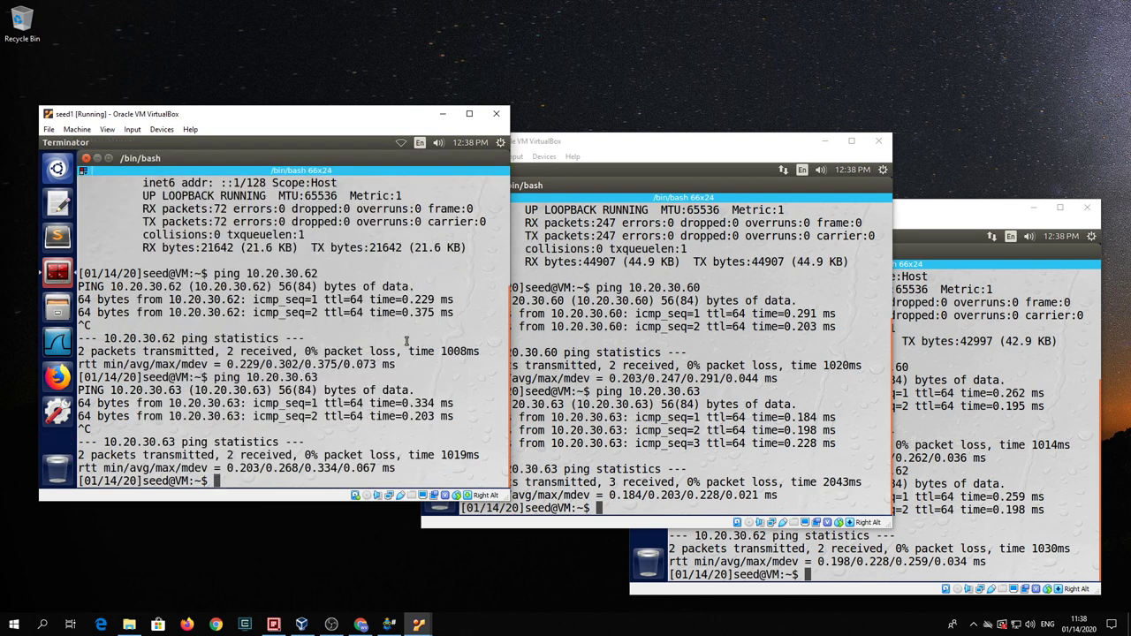
left_click(402, 143)
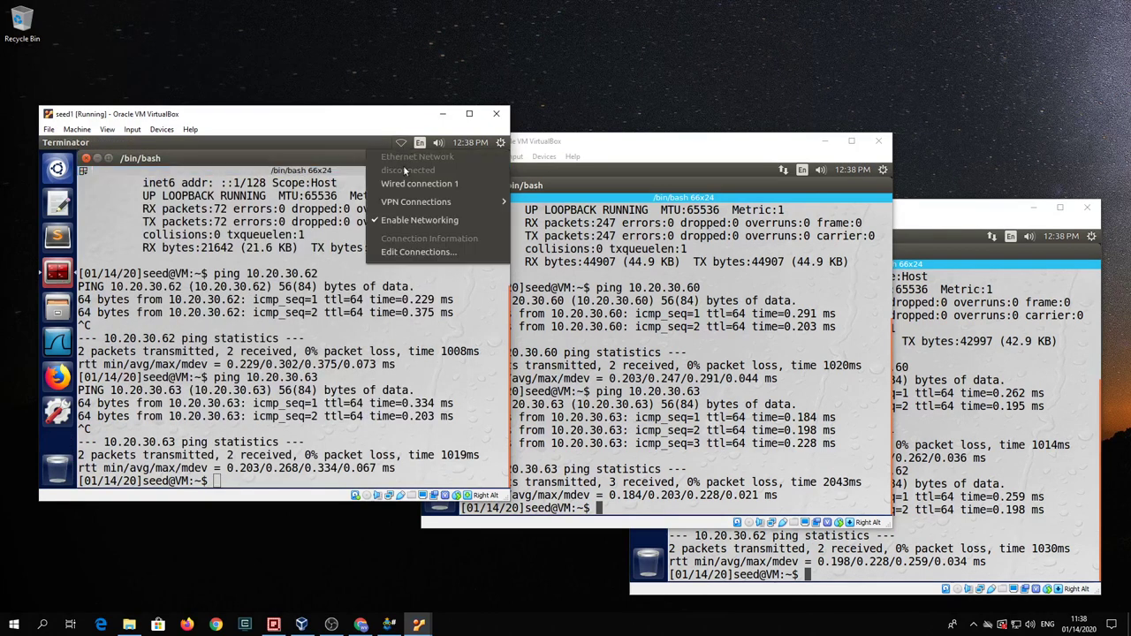
left_click(409, 185)
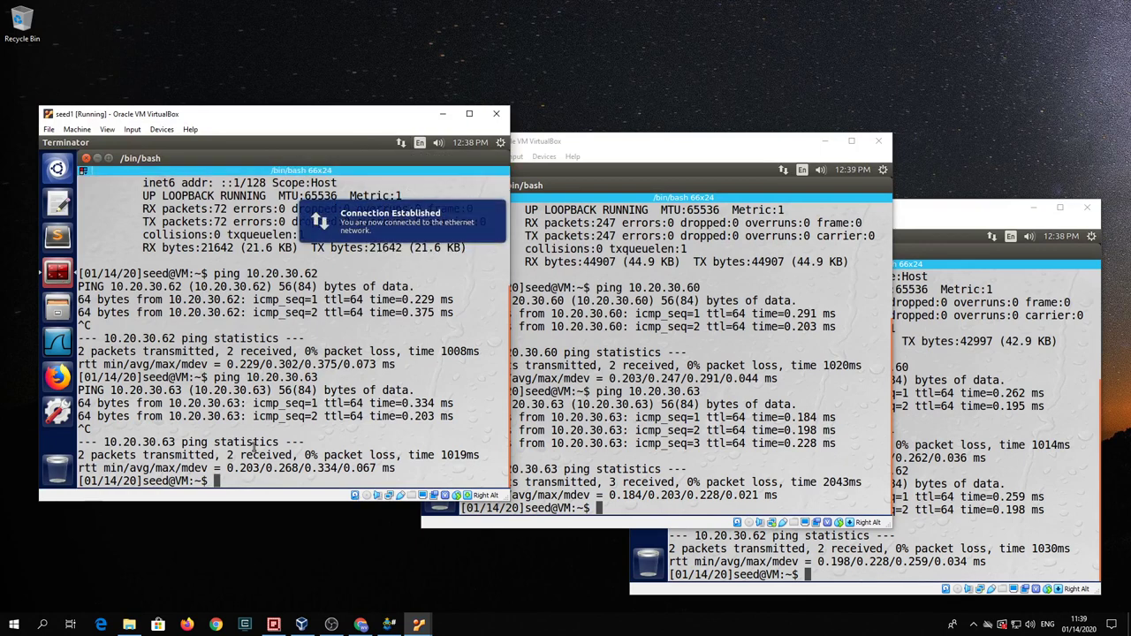